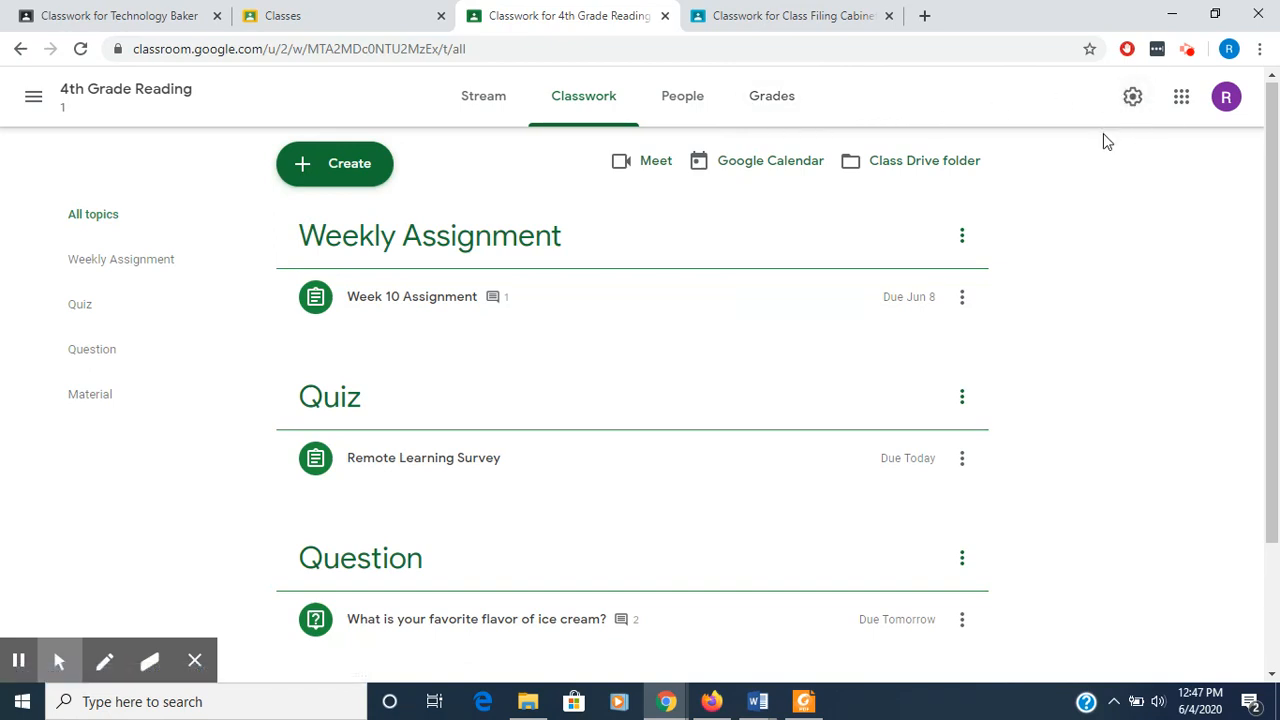
Review the 4th Grade Reading class settings, from class details down to the Meet and grading sections, and close them.
click(1132, 100)
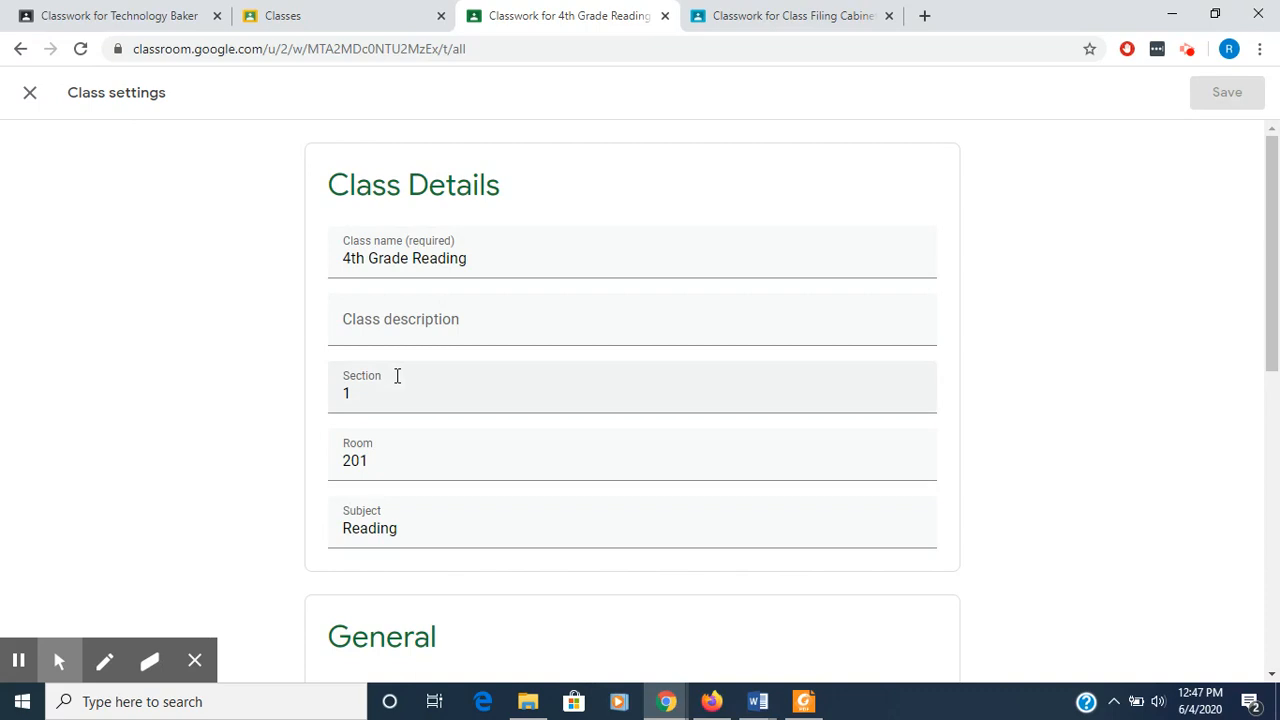
scroll(397, 375, down, 5)
scroll(397, 375, down, 1)
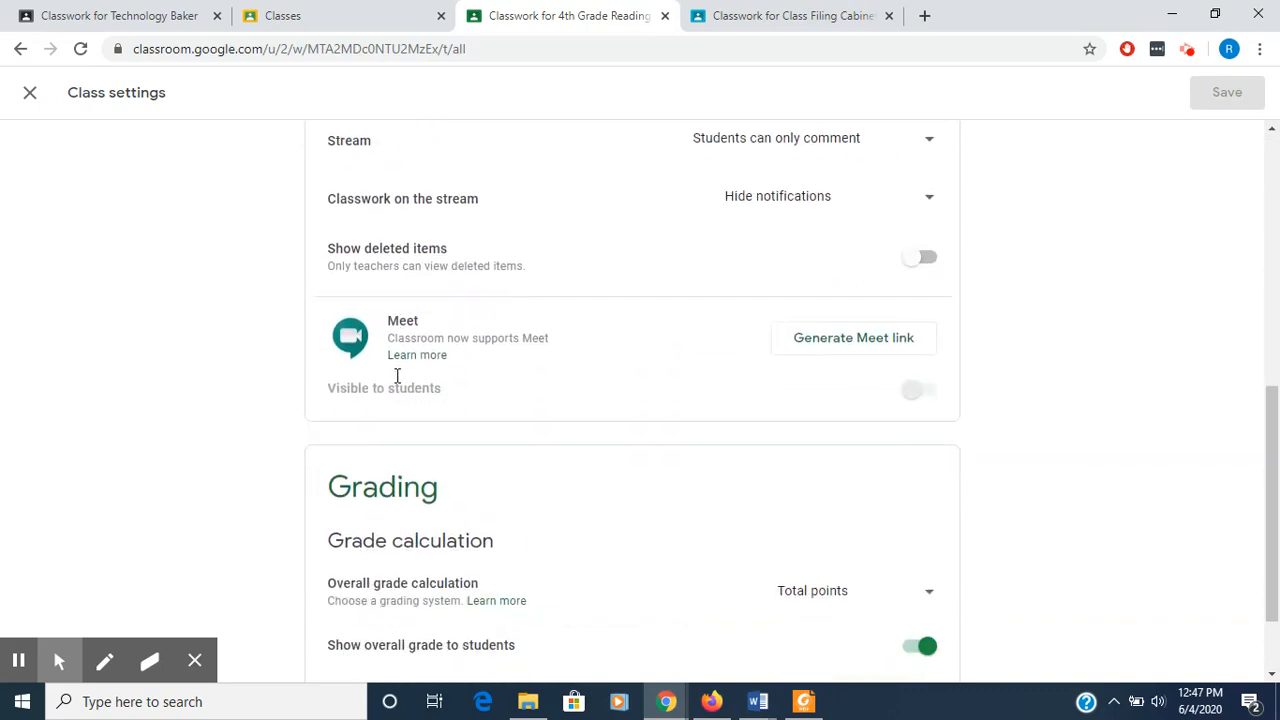
scroll(397, 374, up, 3)
click(30, 93)
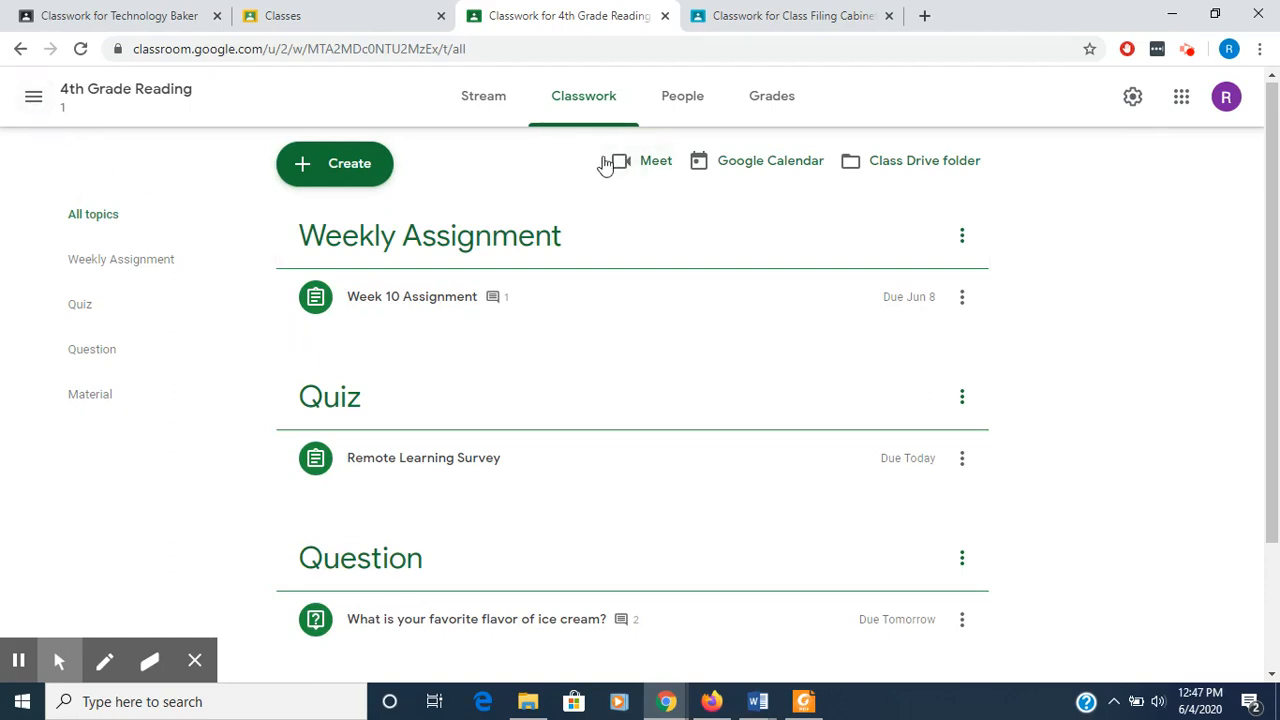
Switch to Class Filing Cabinet, view the Meet link on its stream, and return to its classwork.
click(797, 26)
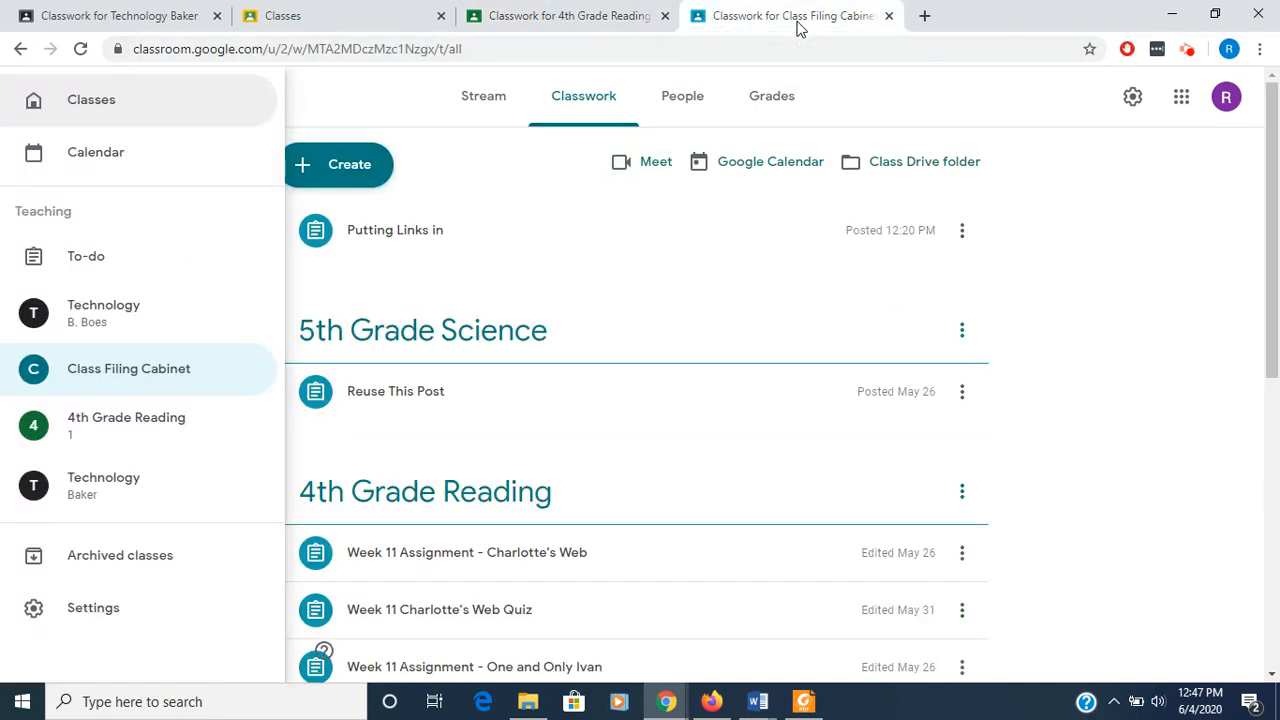
click(555, 214)
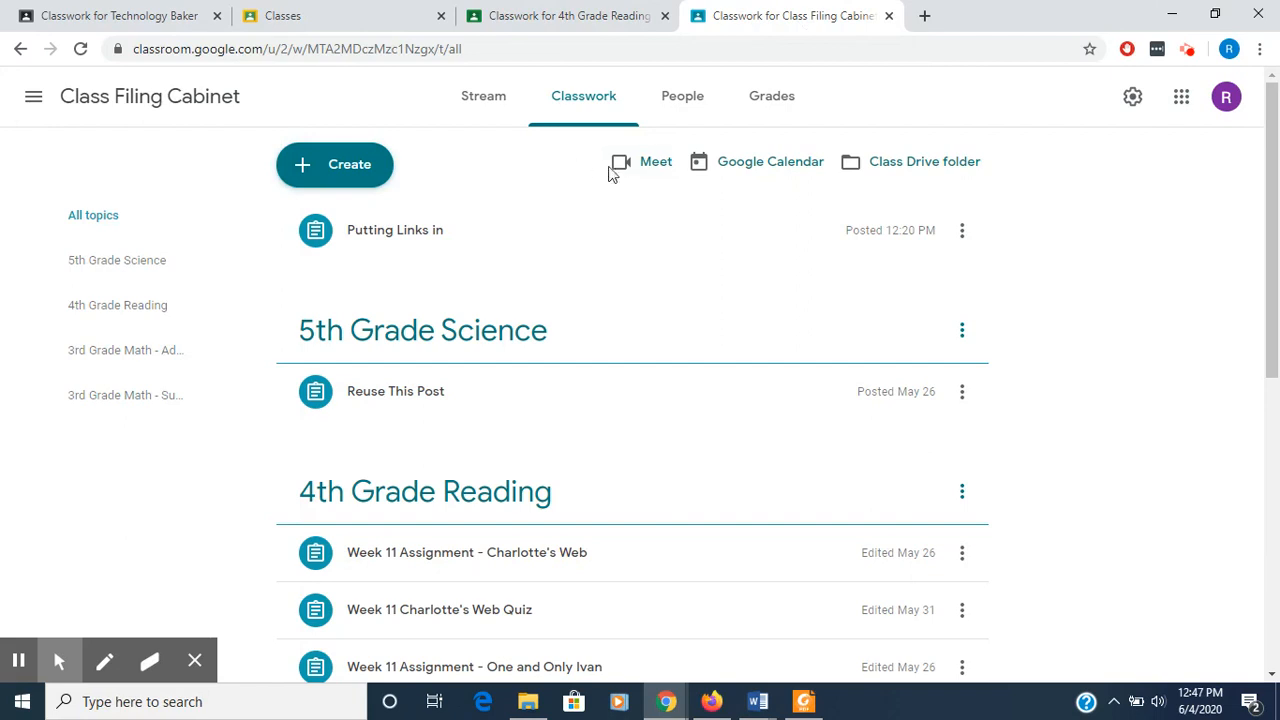
click(490, 106)
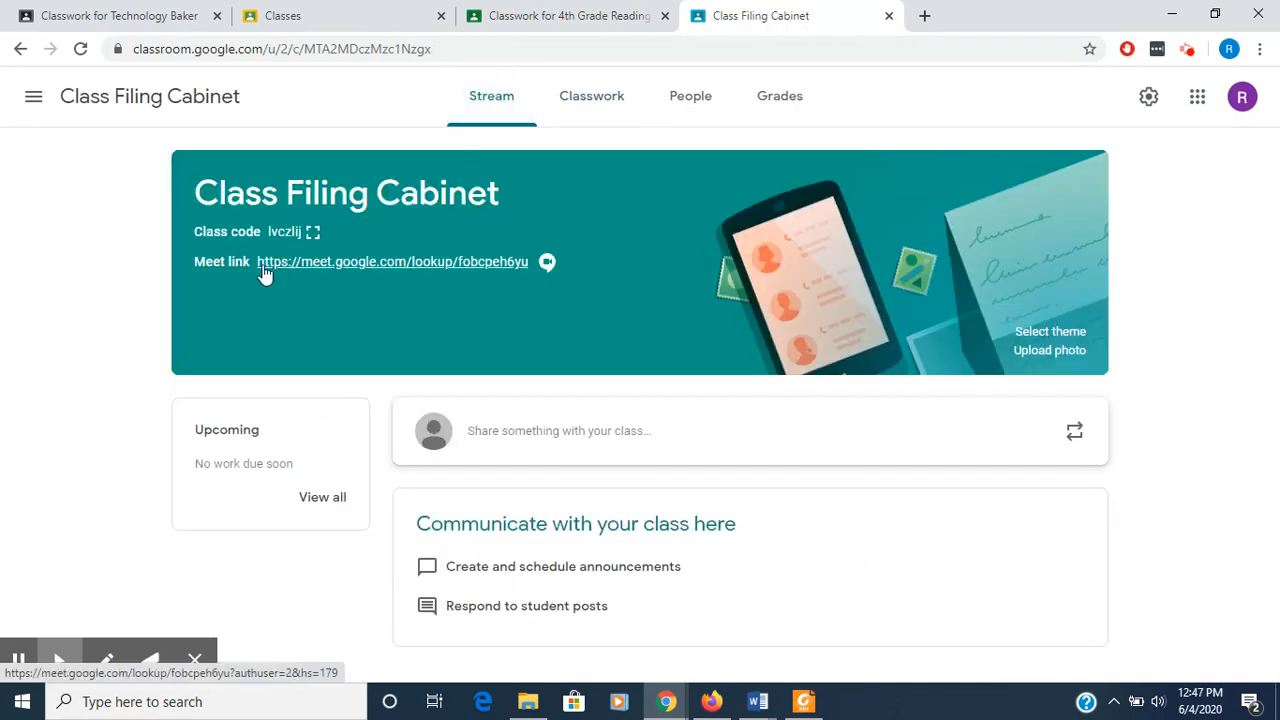
click(588, 100)
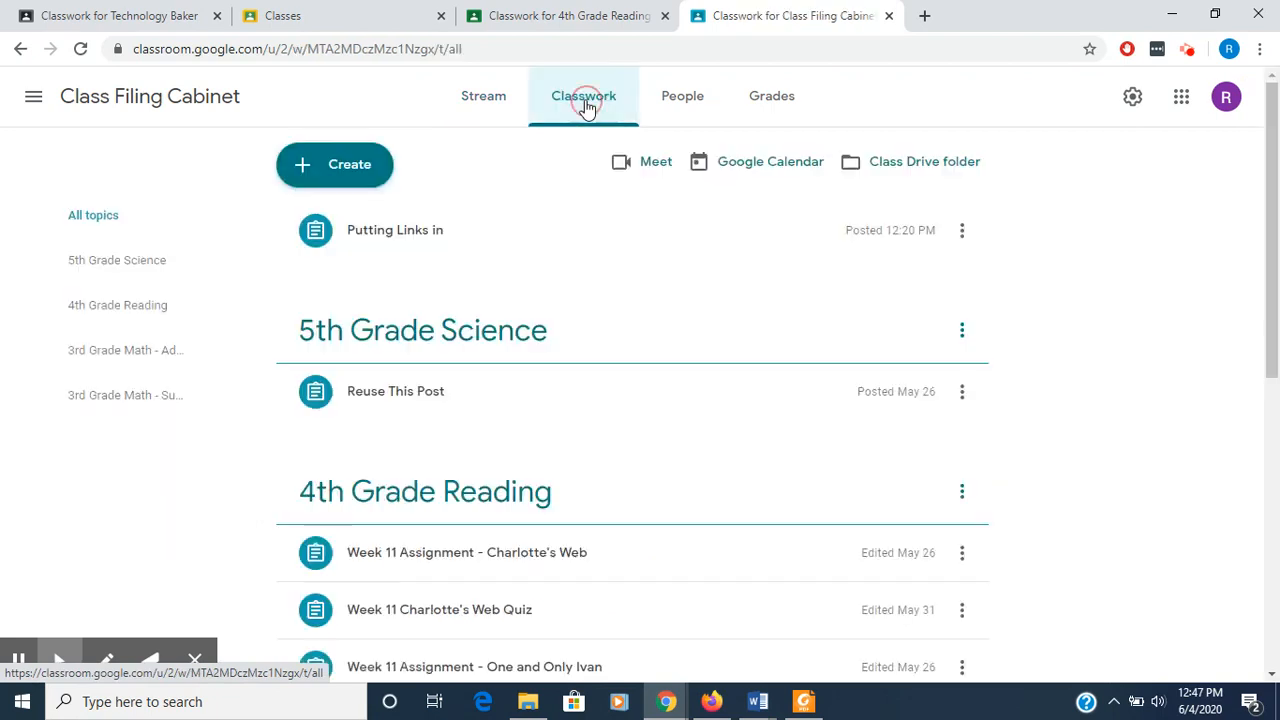
Visit the Meet room and the Google Calendar linked from the Class Filing Cabinet classwork, closing each one after viewing.
click(656, 165)
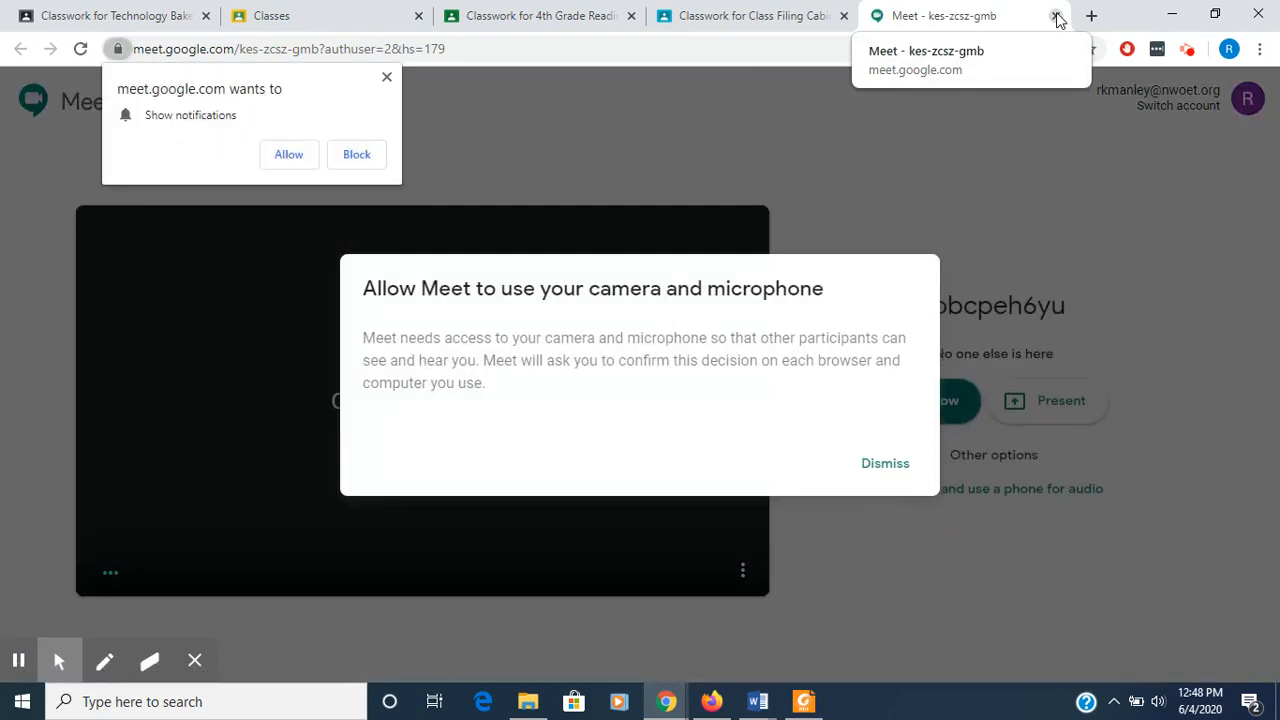
click(1056, 16)
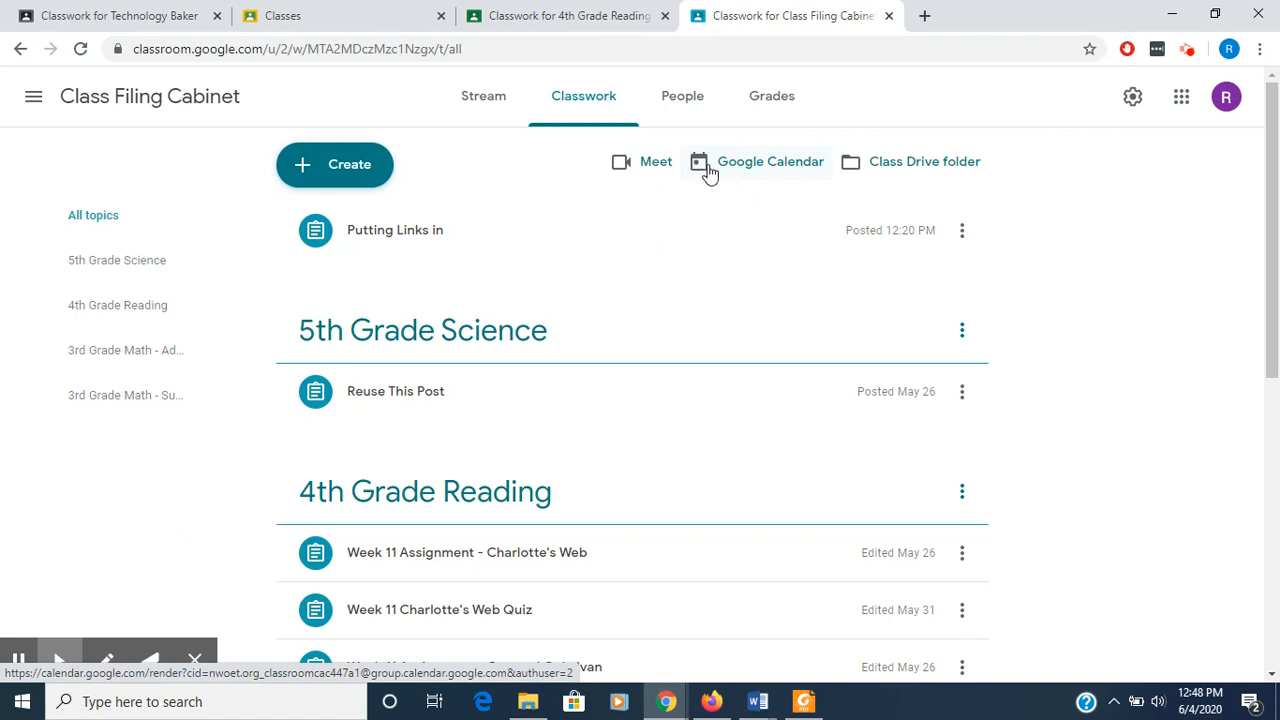
click(708, 168)
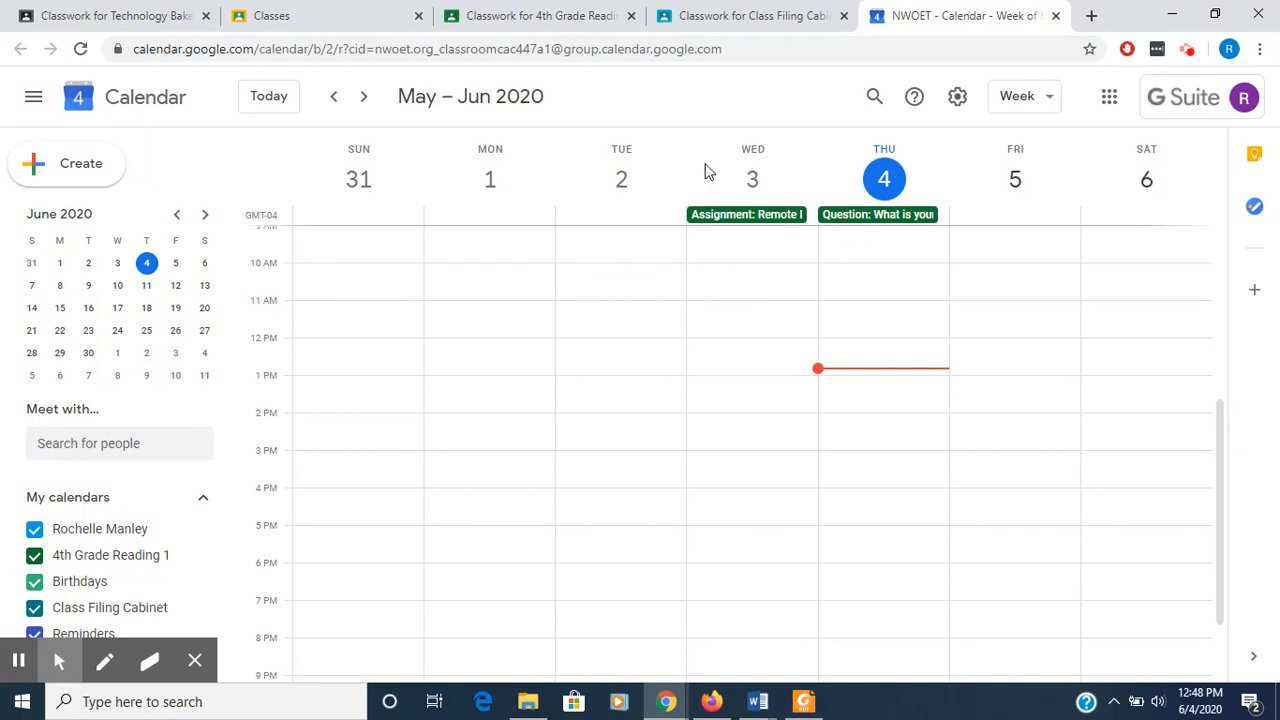
click(1056, 15)
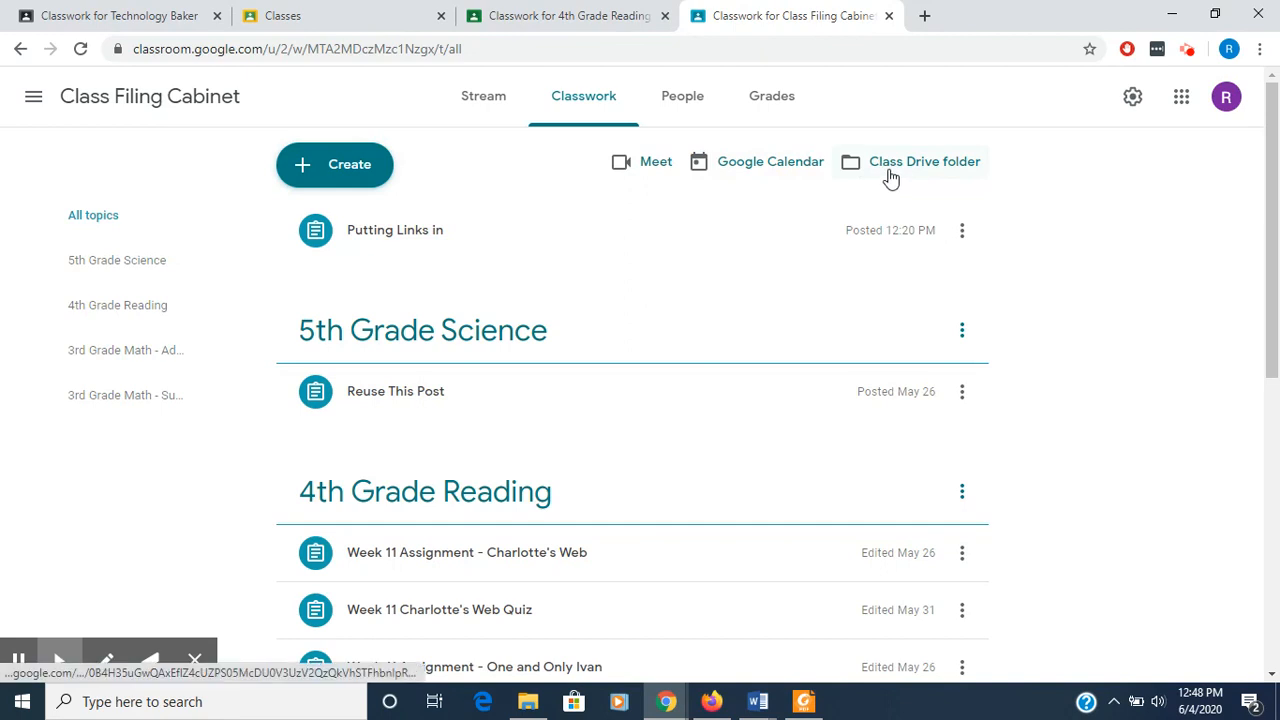
Look at the Drive folder shortcuts on the Classes overview and return to the Class Filing Cabinet classwork.
click(318, 30)
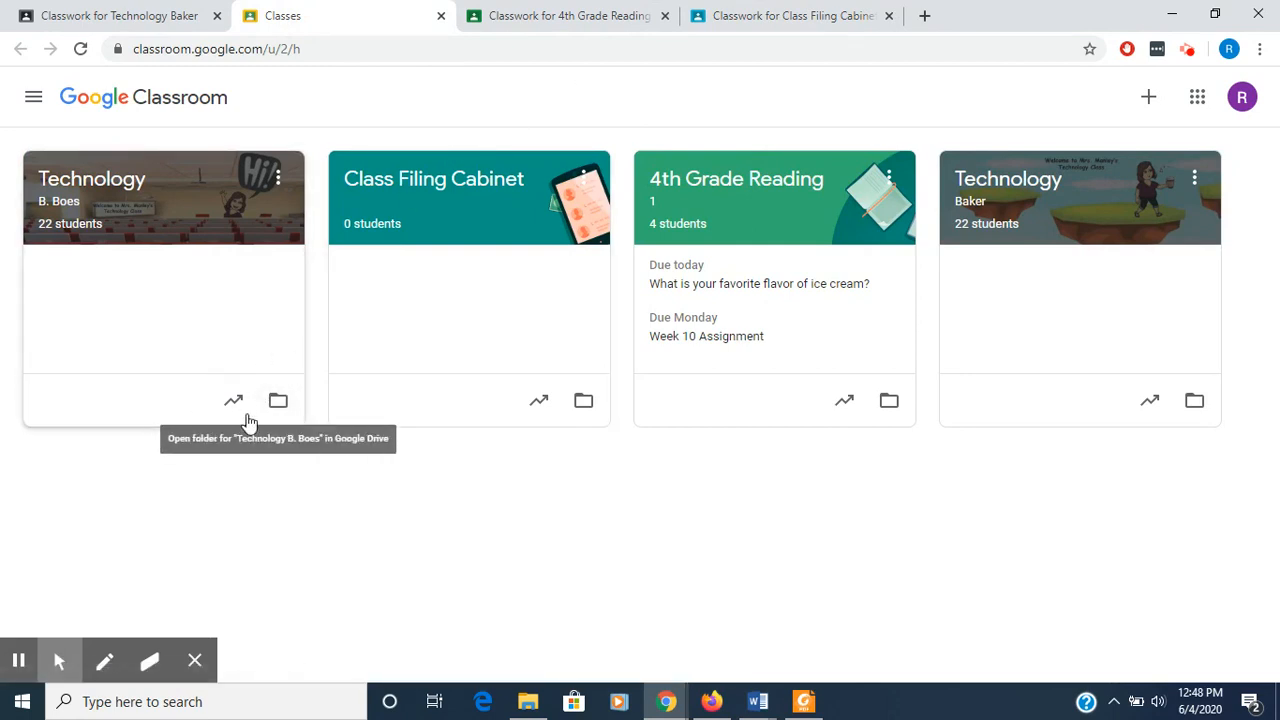
click(751, 17)
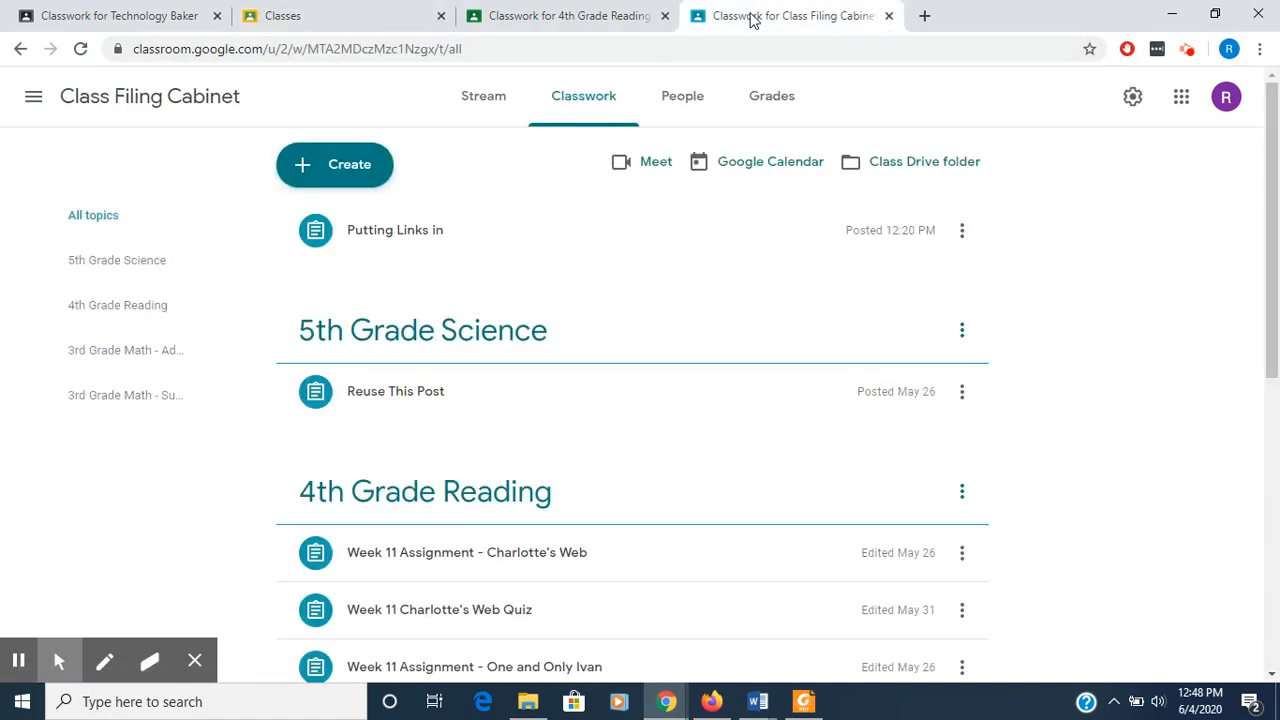
Switch to the 4th Grade Reading classwork and view the kinds of items that can be created there.
click(627, 17)
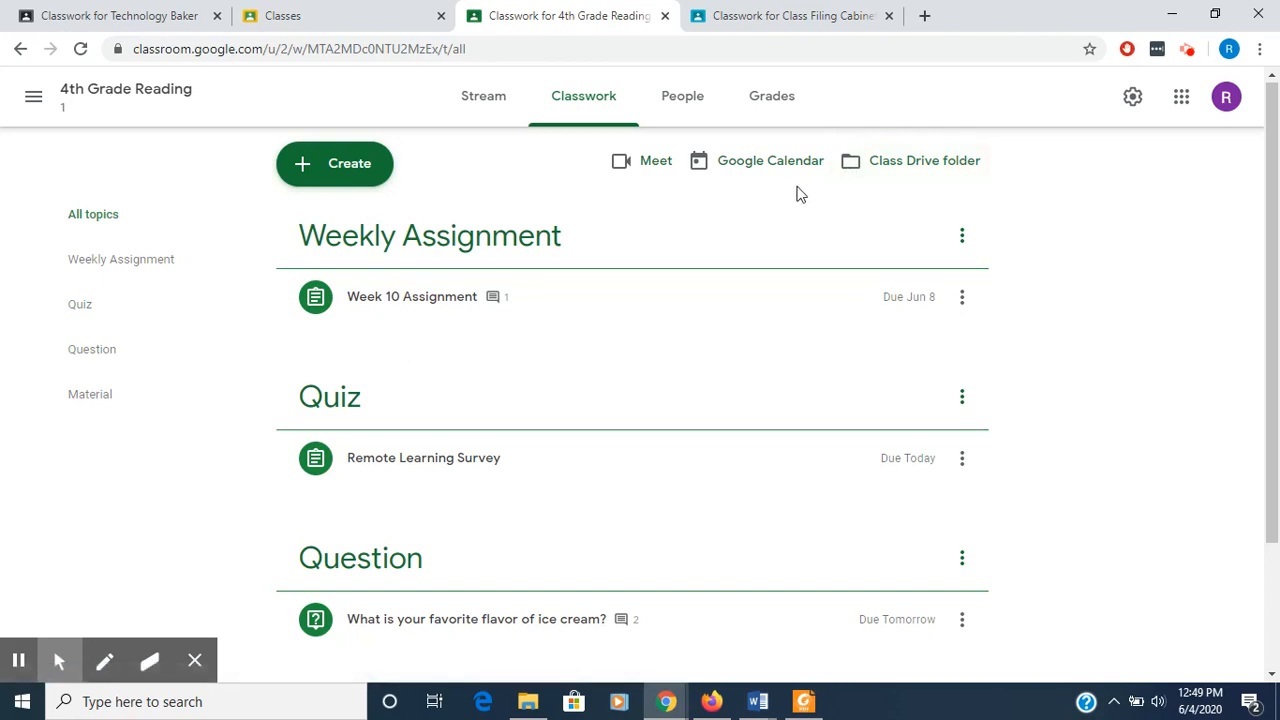
click(357, 180)
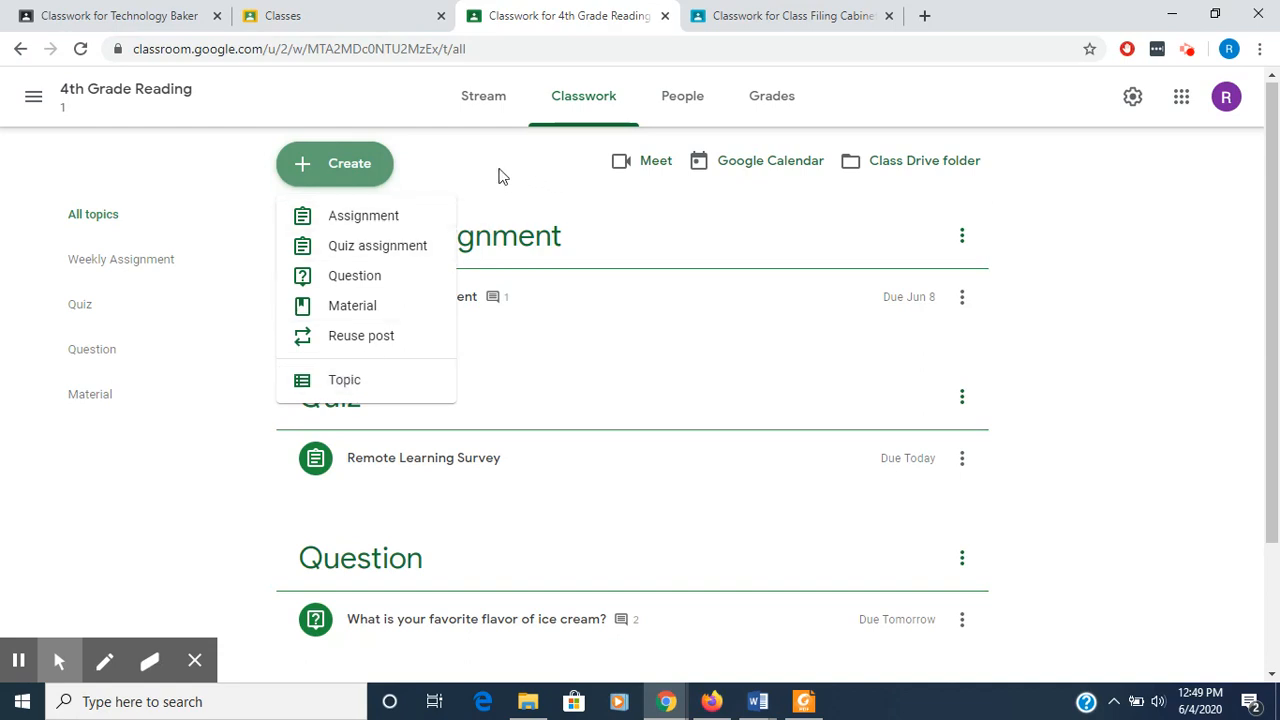
click(455, 170)
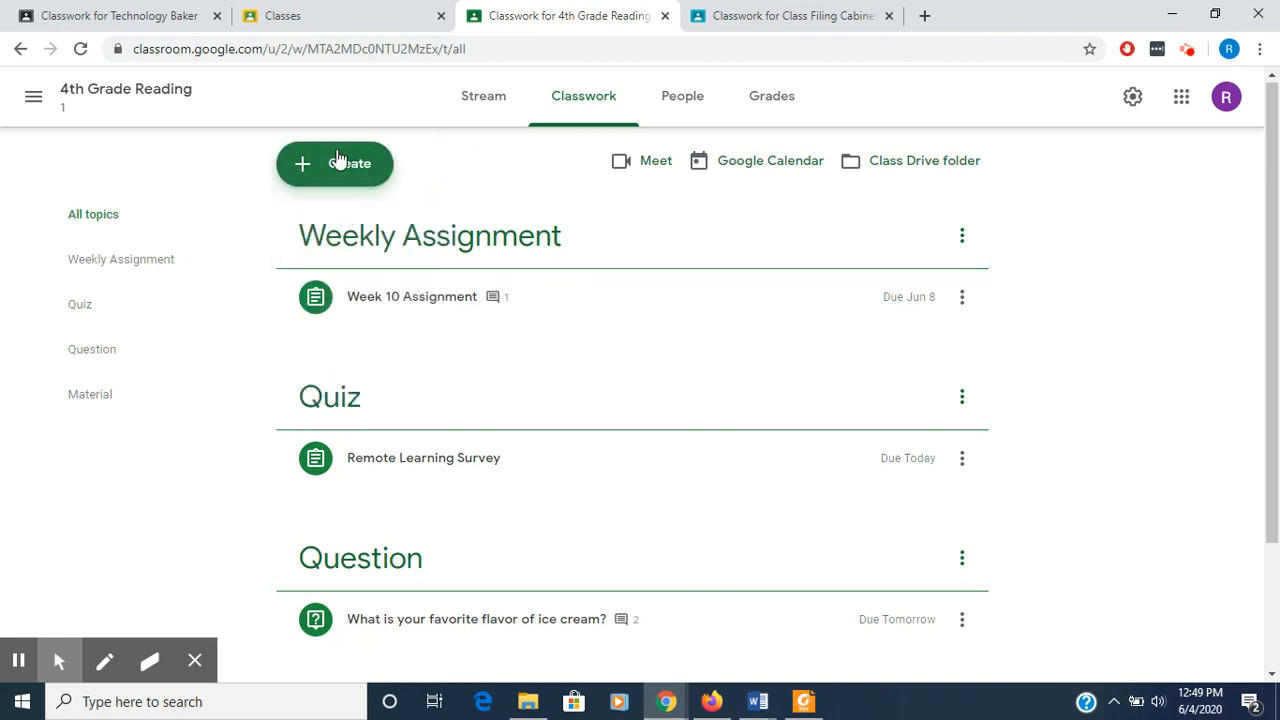
Review the Week 10 Assignment's student work and instructions, and return to the 4th Grade Reading classwork.
click(377, 302)
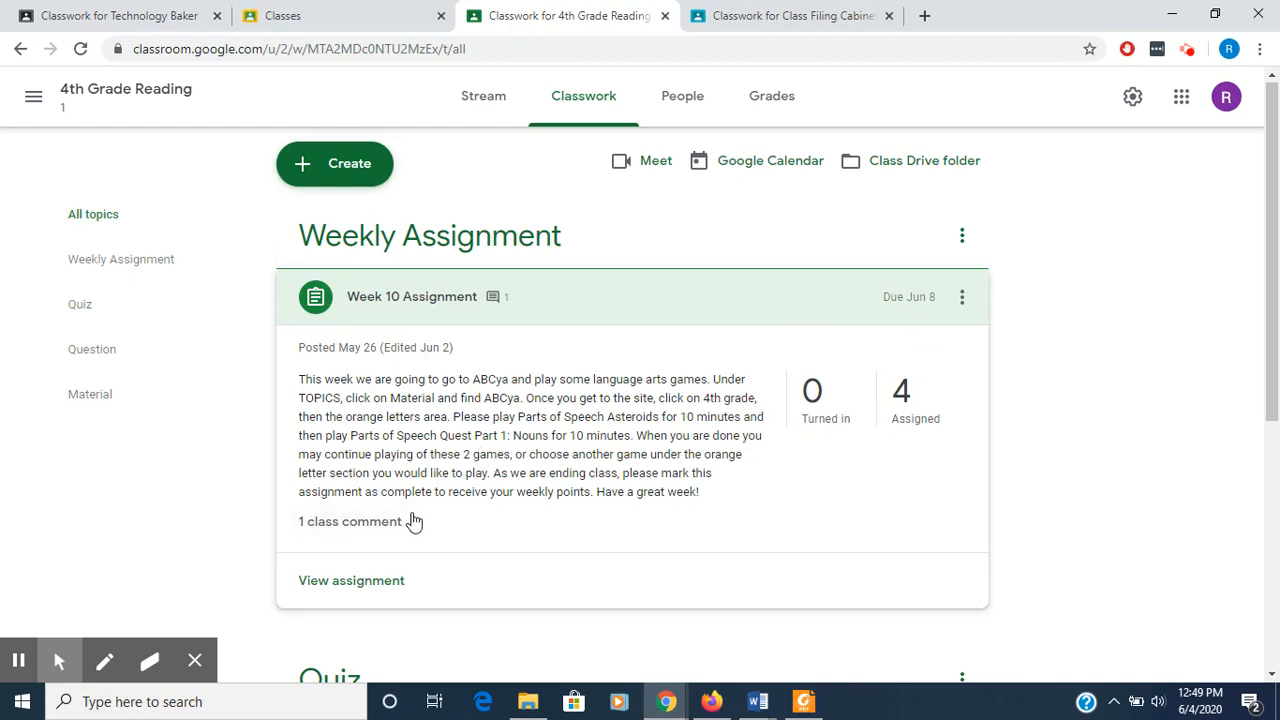
click(344, 583)
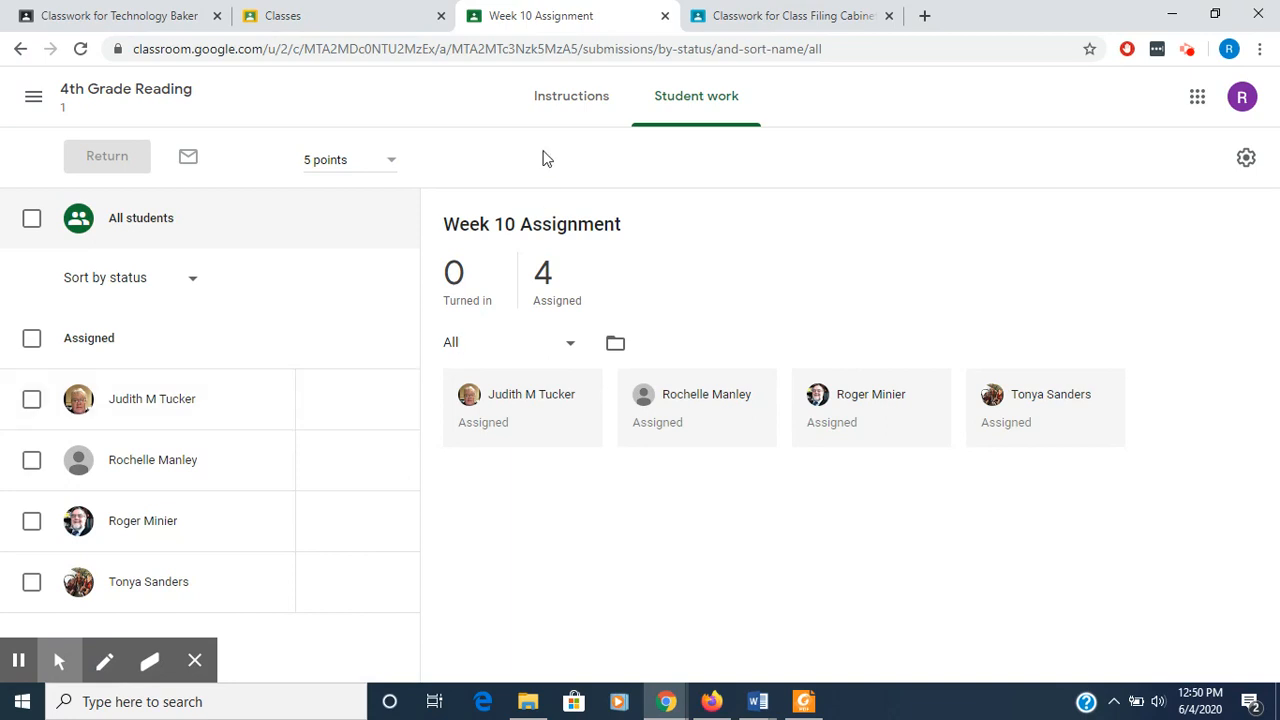
click(554, 104)
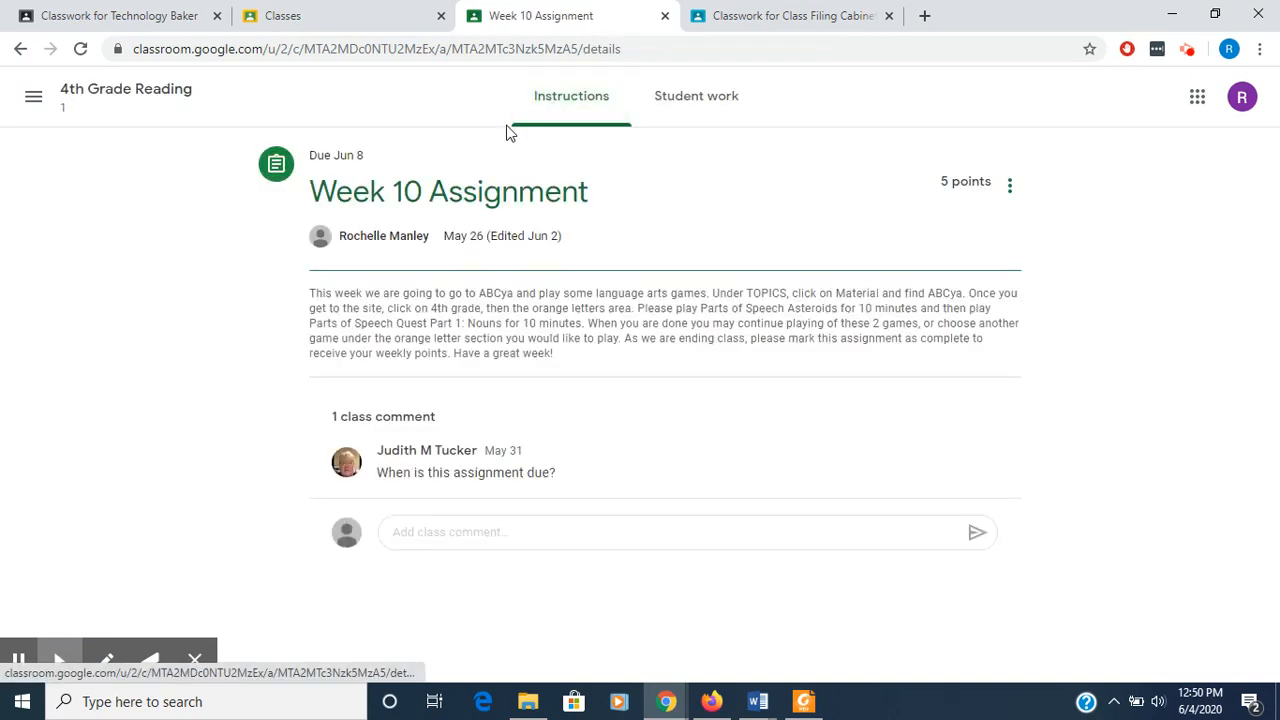
click(122, 98)
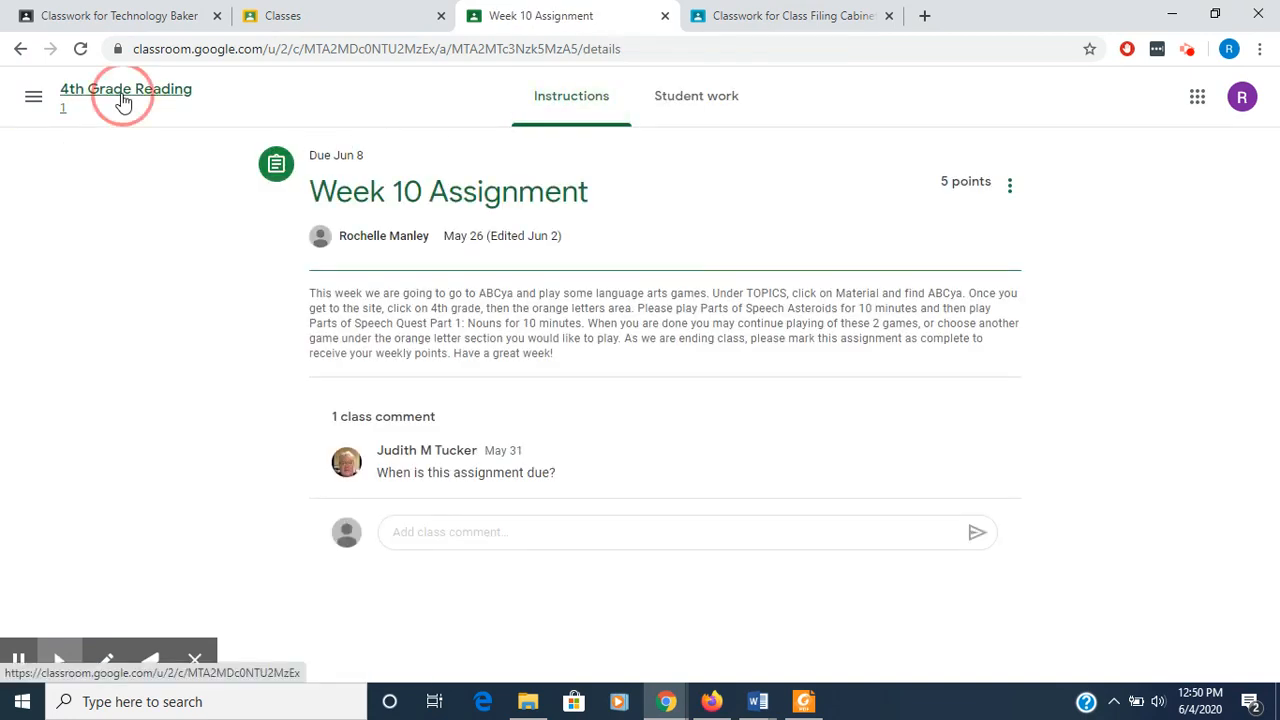
click(591, 88)
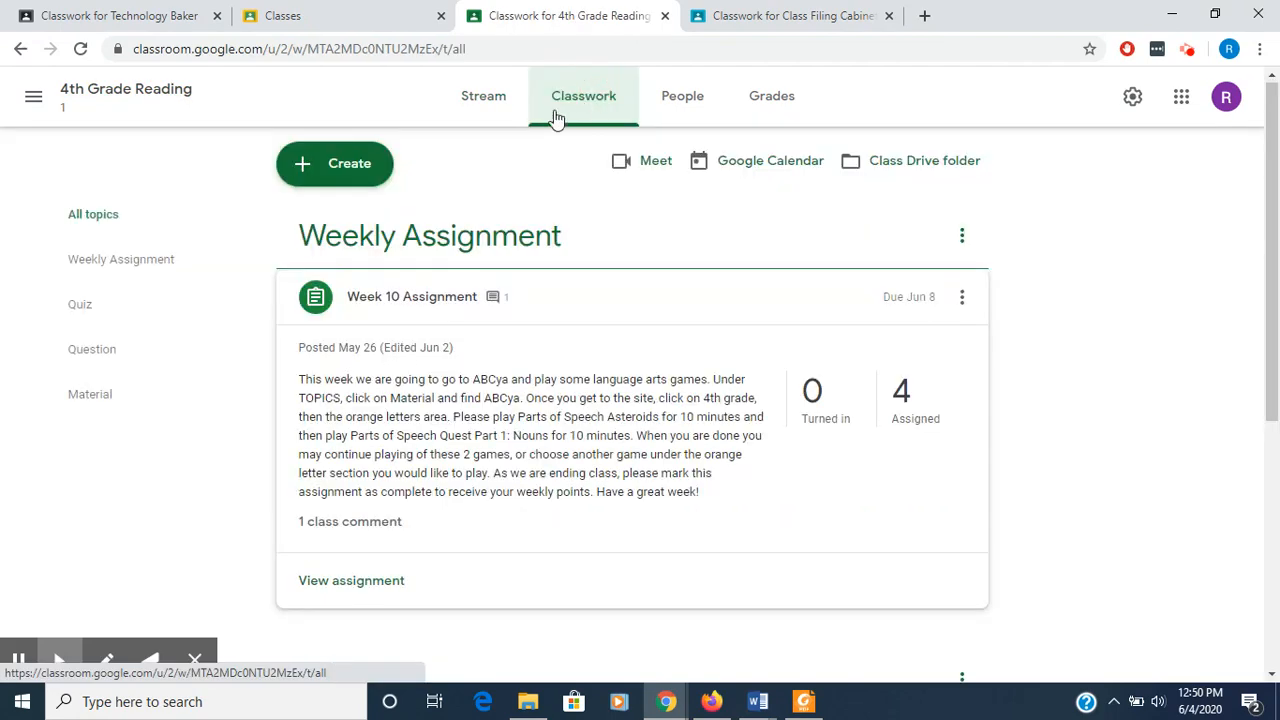
Create a new assignment in 4th Grade Reading titled "Test of Assignment".
click(351, 183)
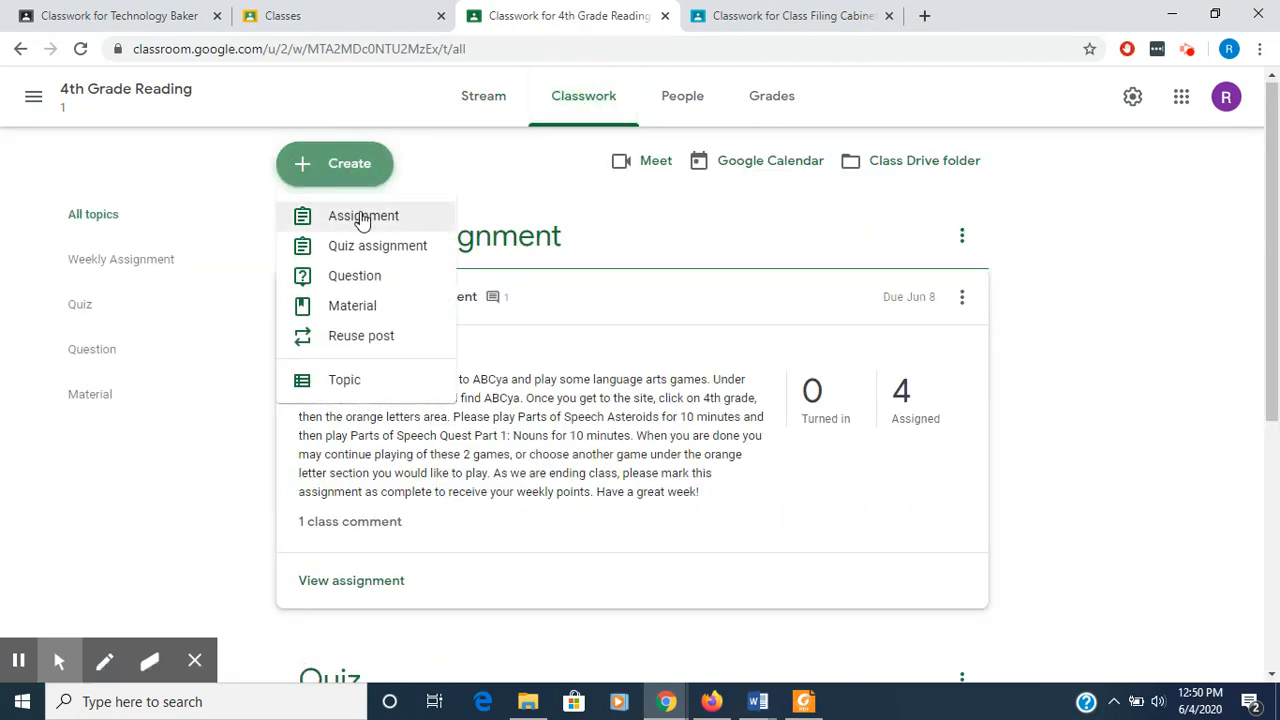
click(357, 215)
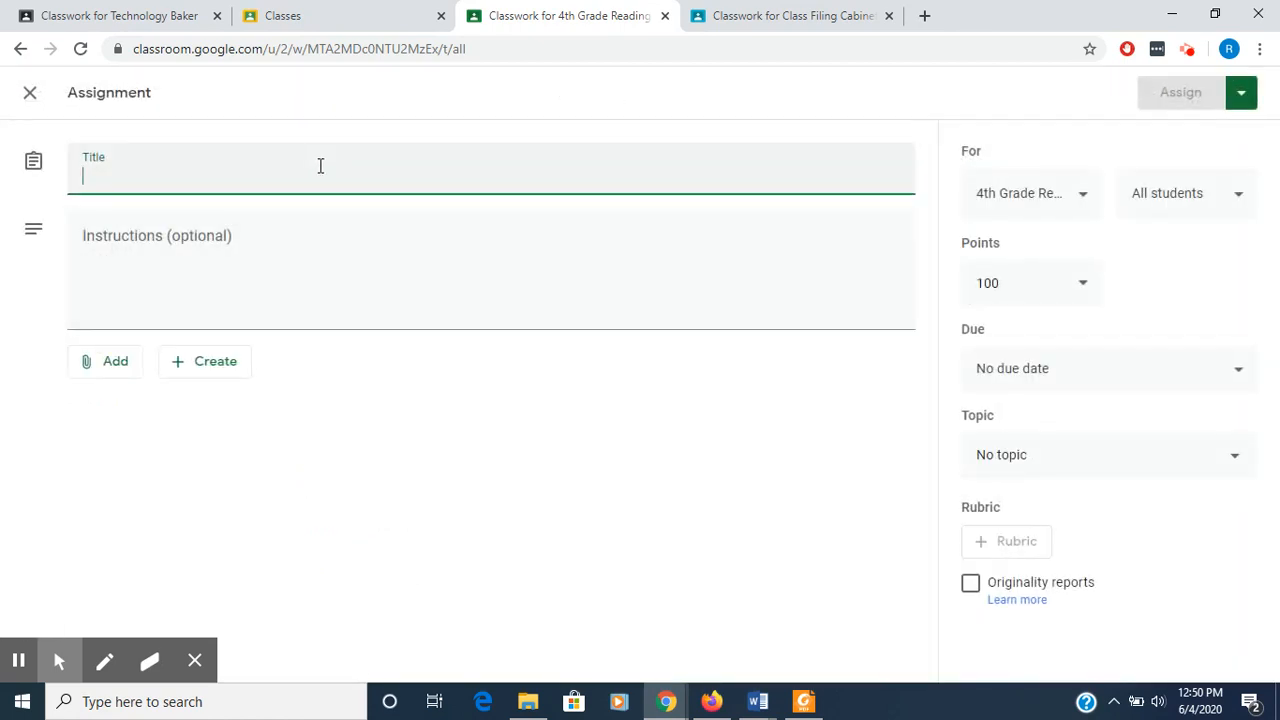
text(Test)
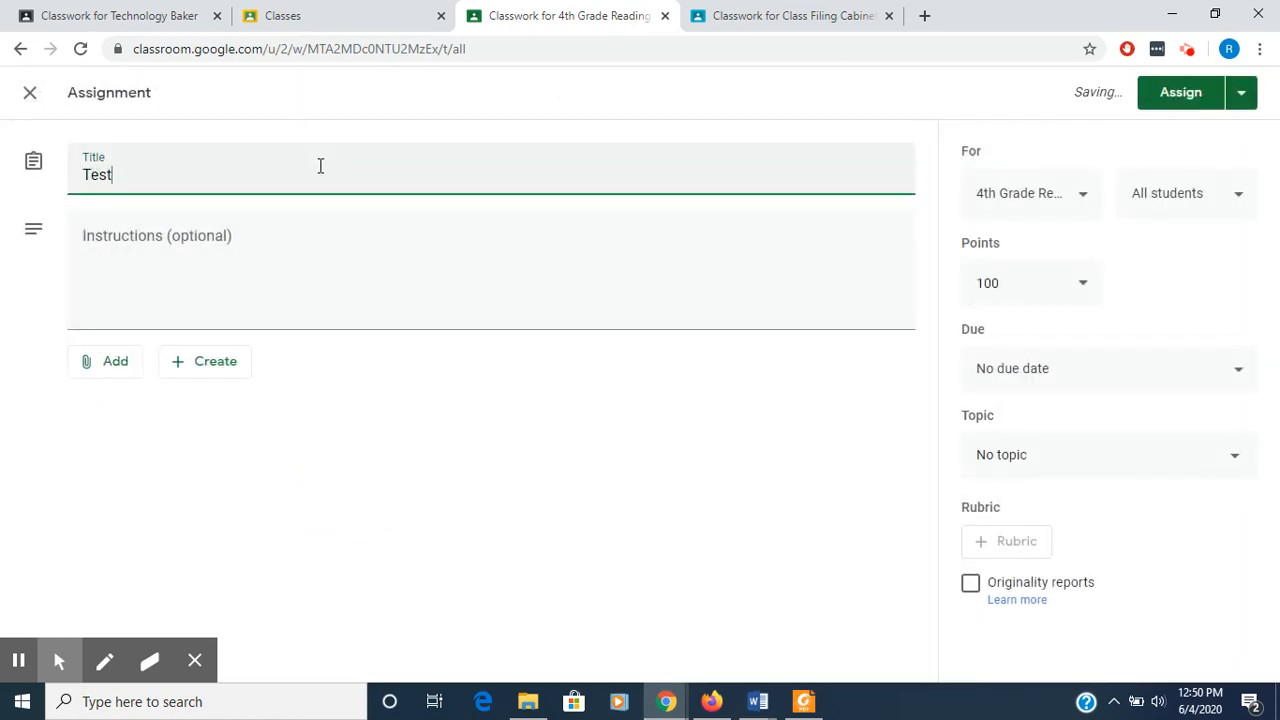
text( for)
key(BackSpace)
key(BackSpace)
key(BackSpace)
key(BackSpace)
text(of )
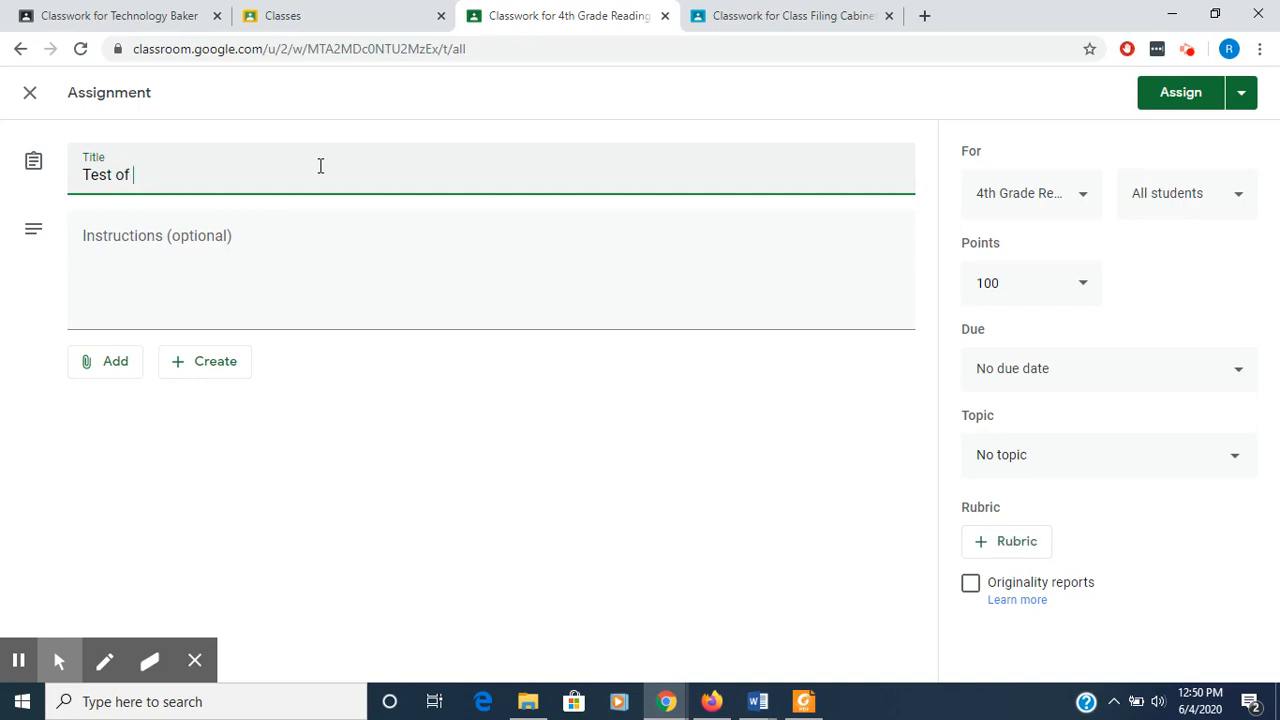
text(Assignment)
Enter the assignment instructions "This is just an example" and check the sources available for attachments.
click(175, 267)
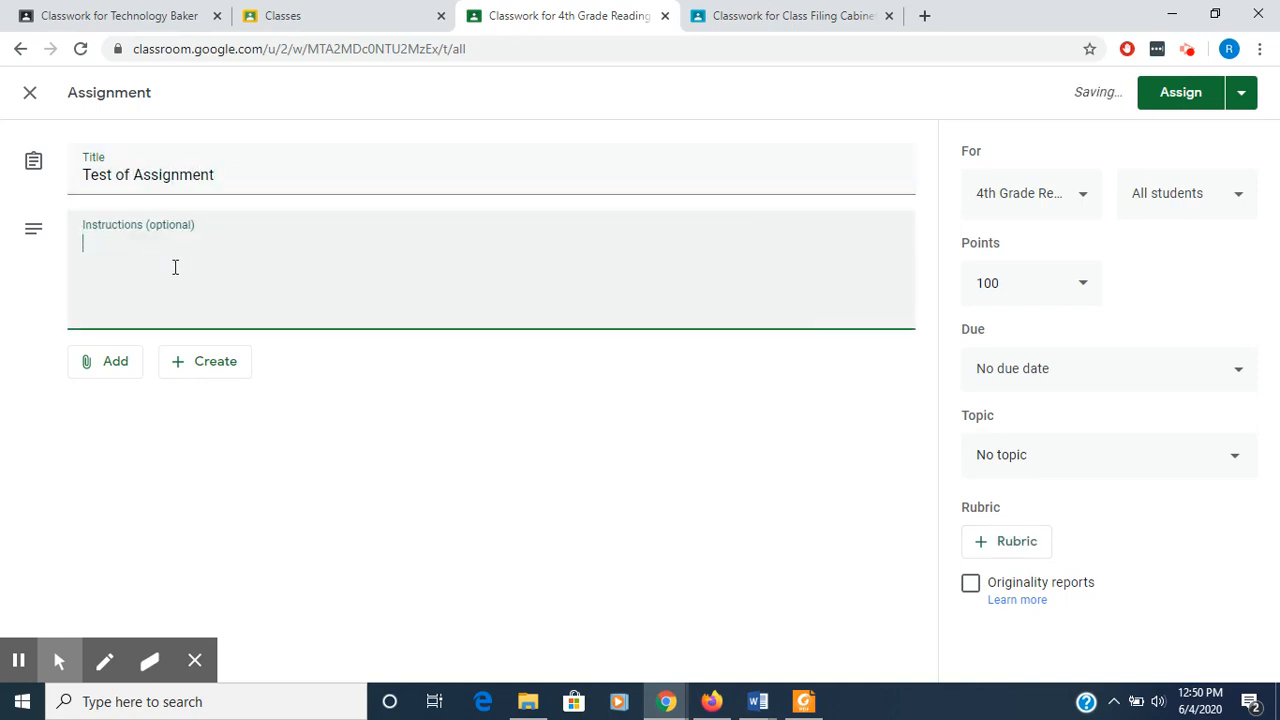
text(This is just an )
text(exampl)
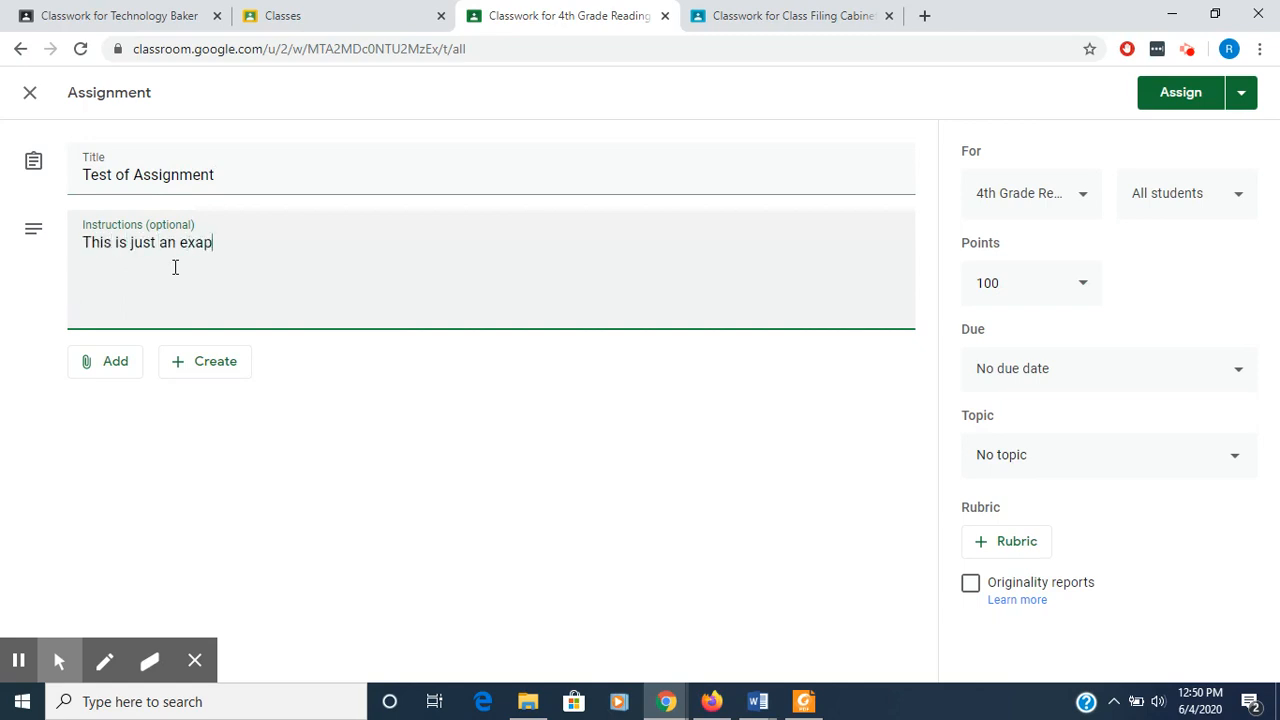
text(e)
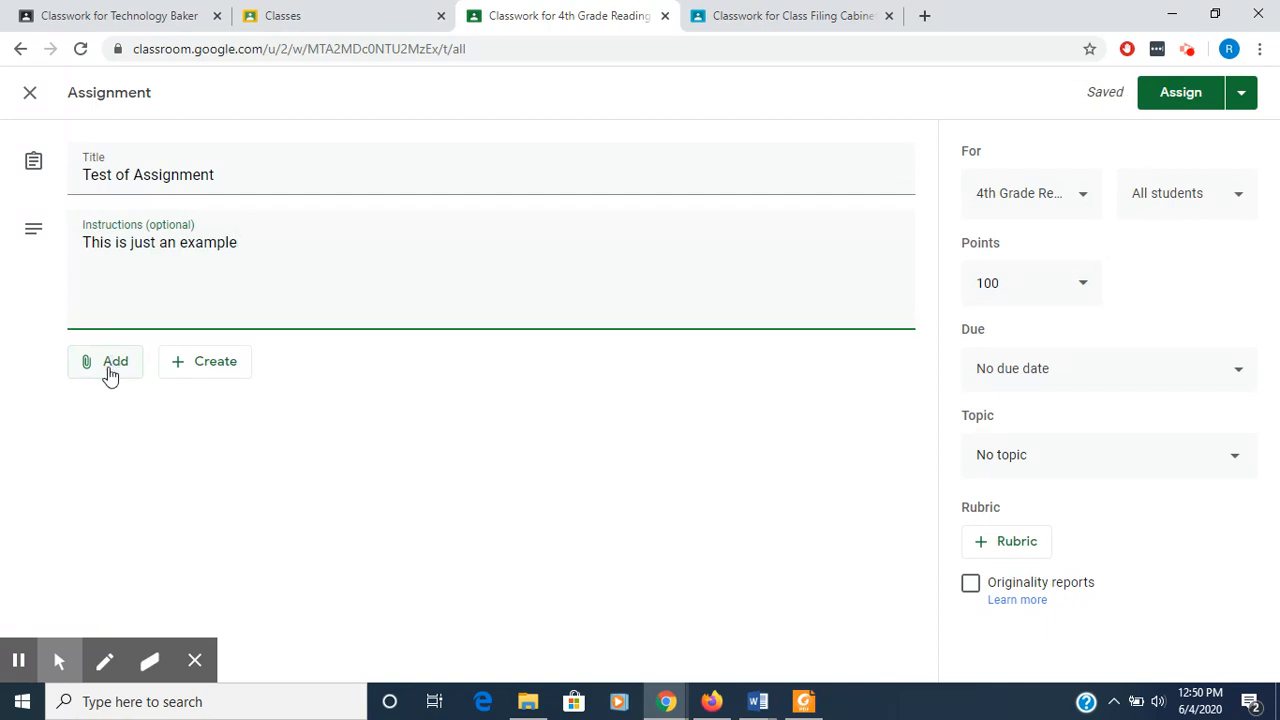
click(111, 370)
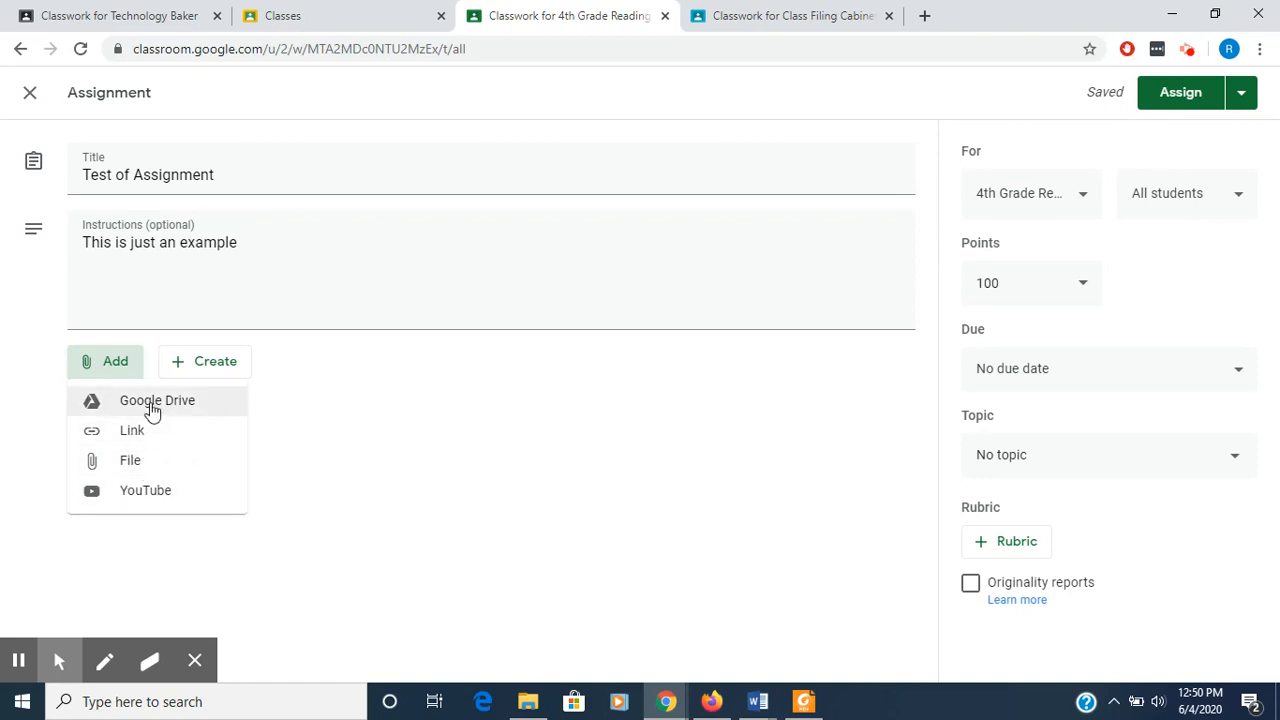
click(350, 422)
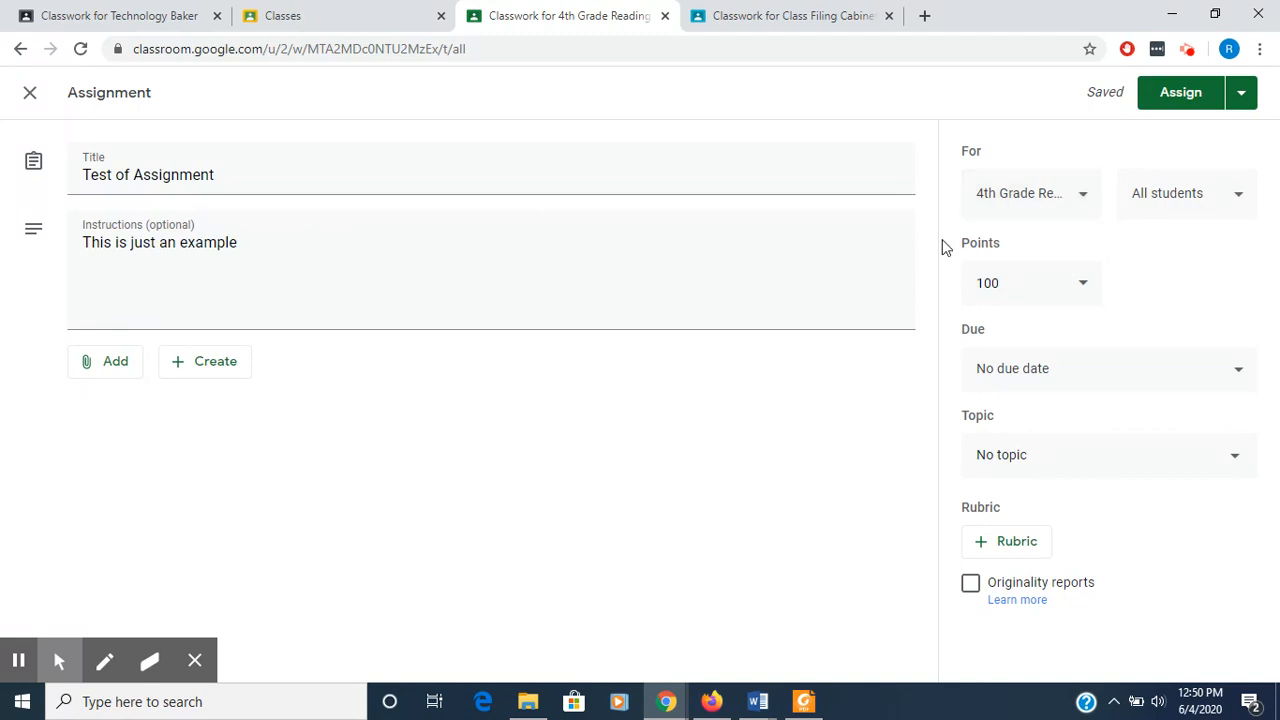
Try including the first listed Technology class in the assignment's recipients, and deselect it again.
click(1087, 201)
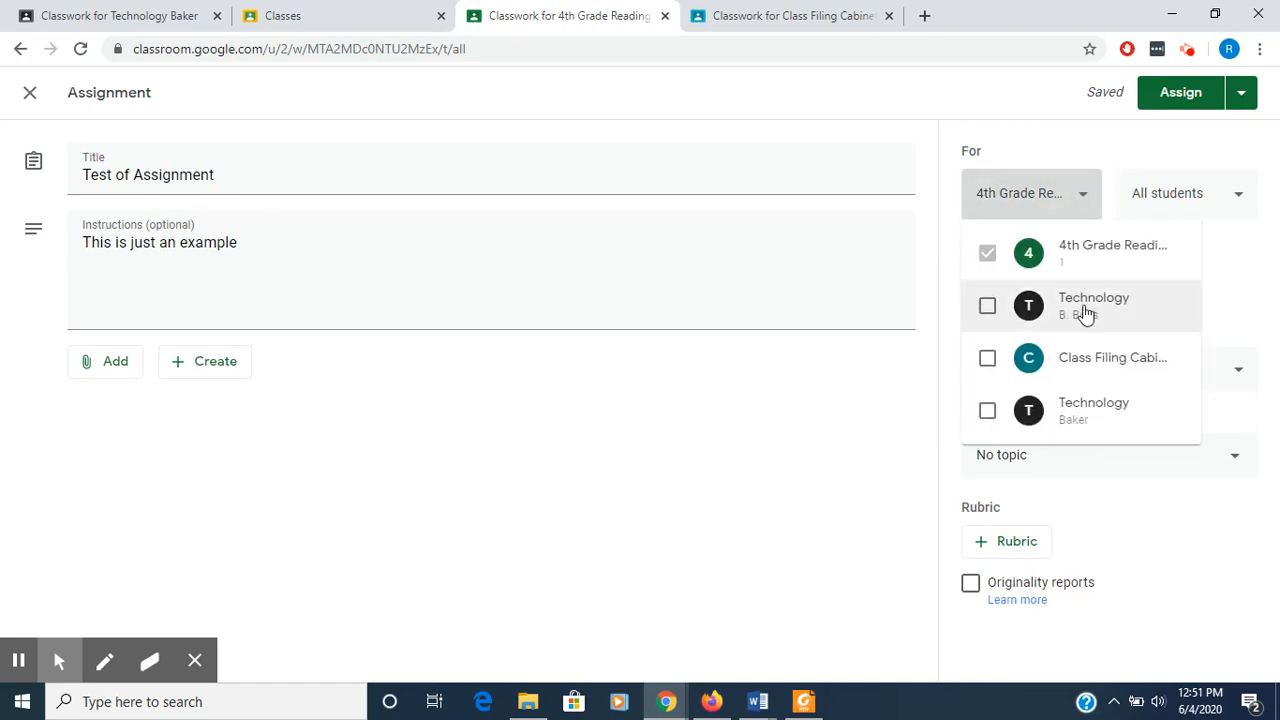
click(986, 308)
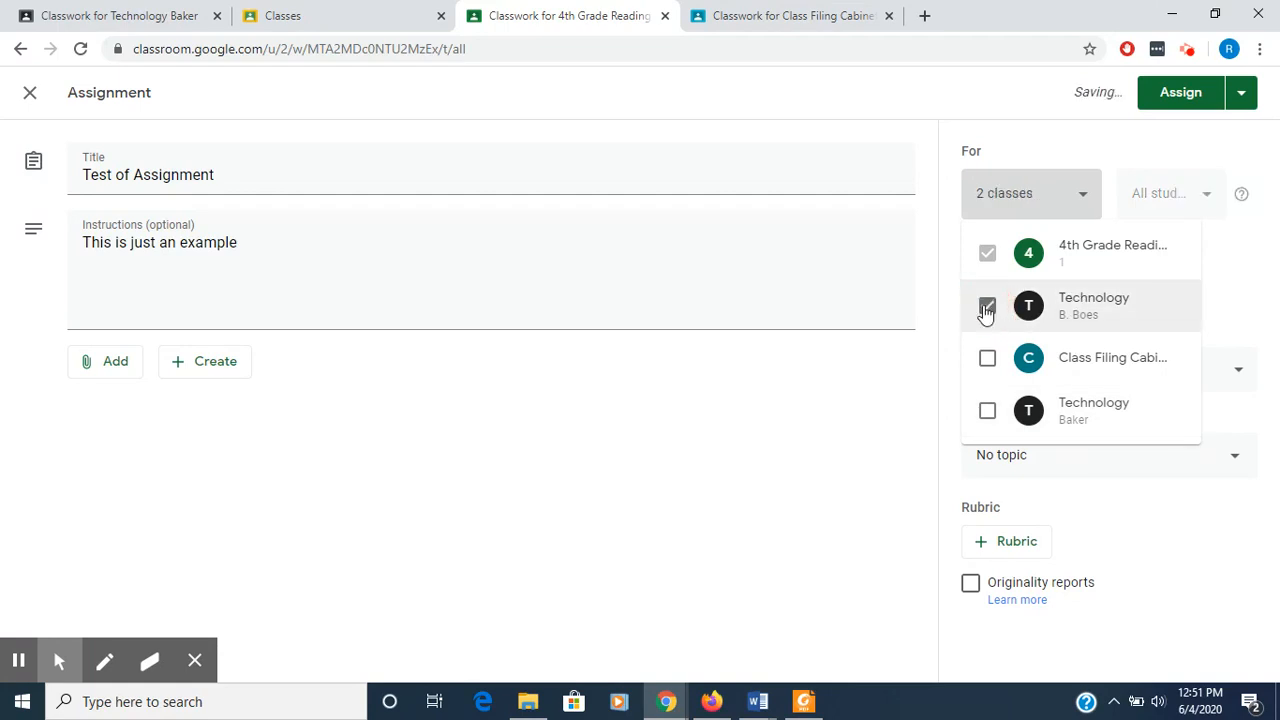
click(986, 307)
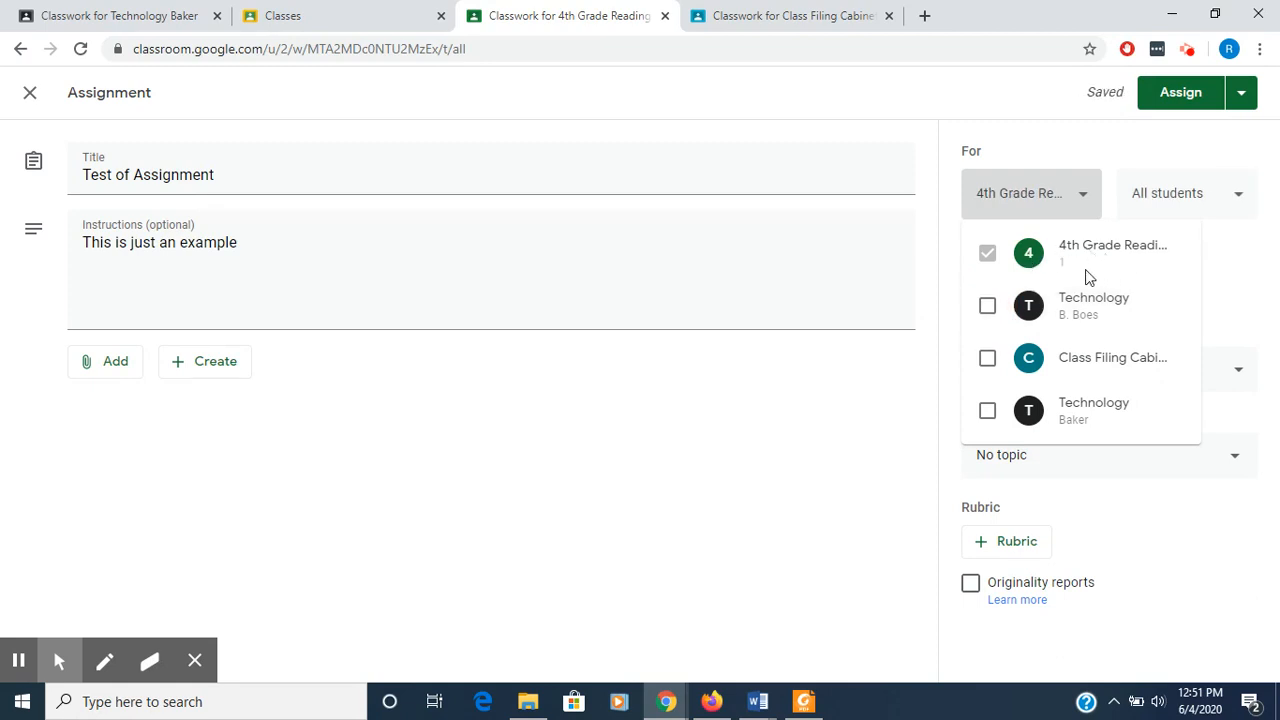
click(770, 443)
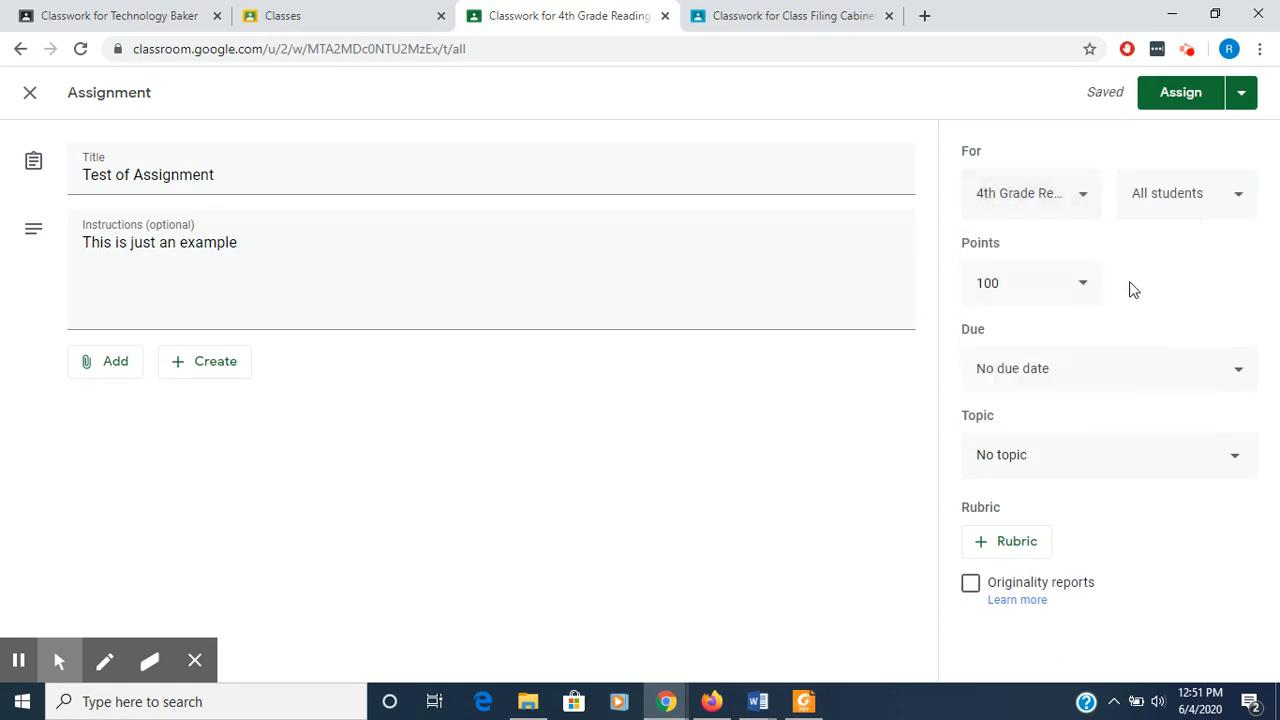
Make the Test of Assignment ungraded and set its due date to Jun 5, 2020.
click(1084, 288)
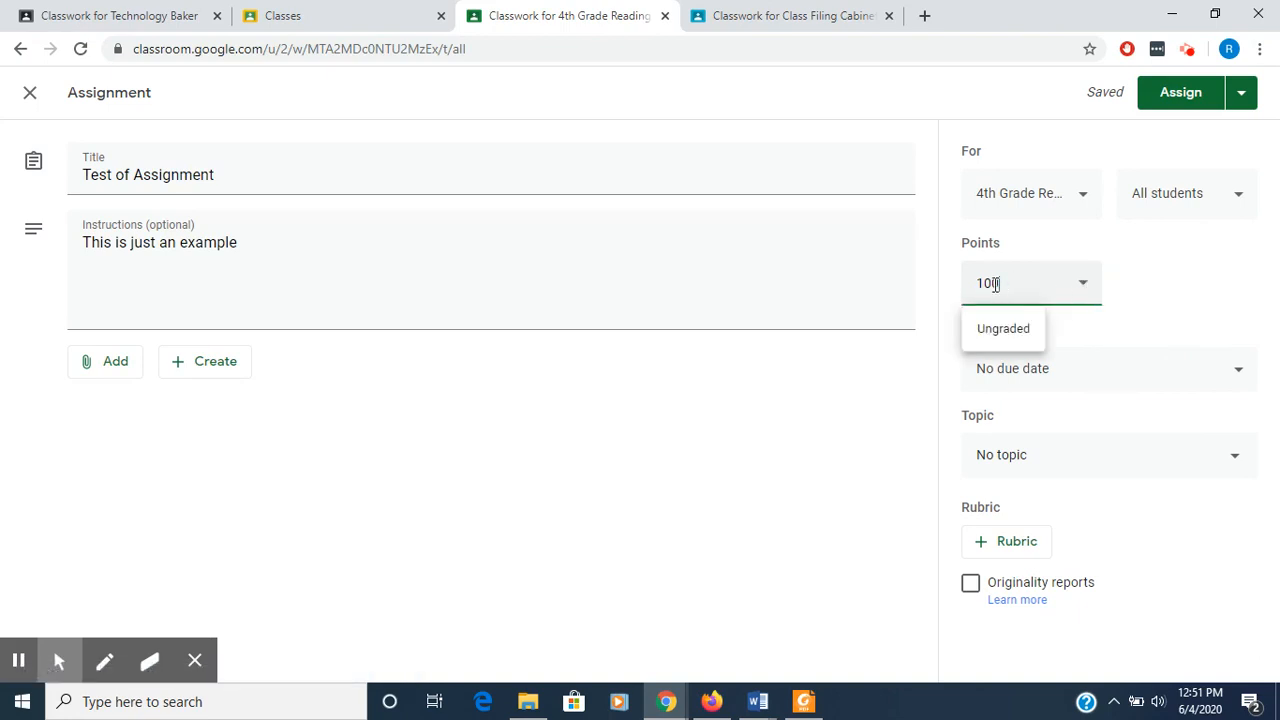
click(1004, 335)
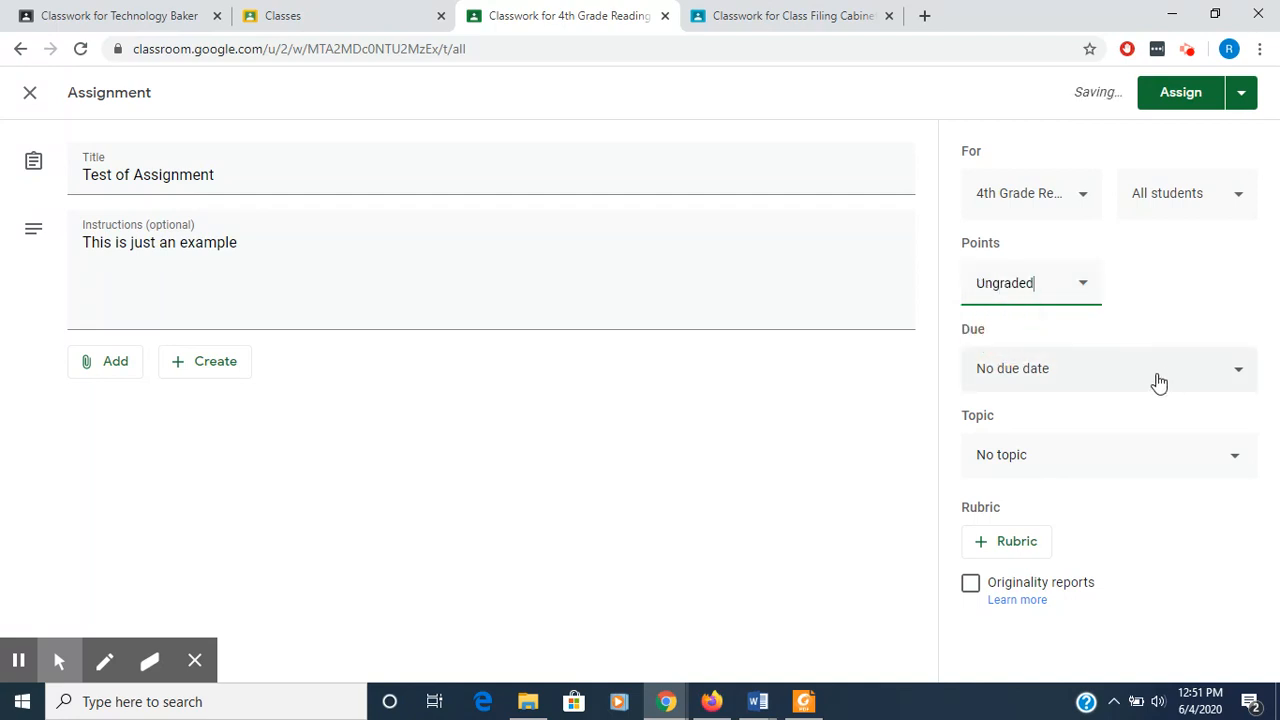
click(1240, 372)
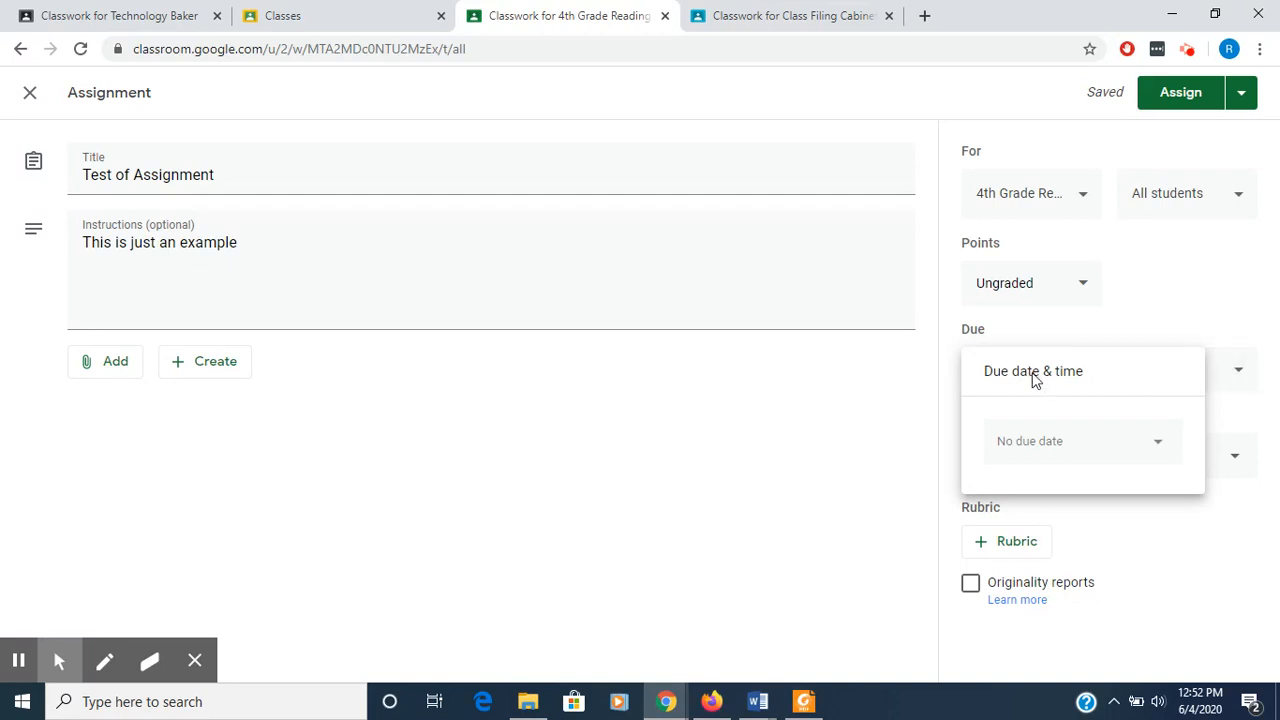
click(1157, 445)
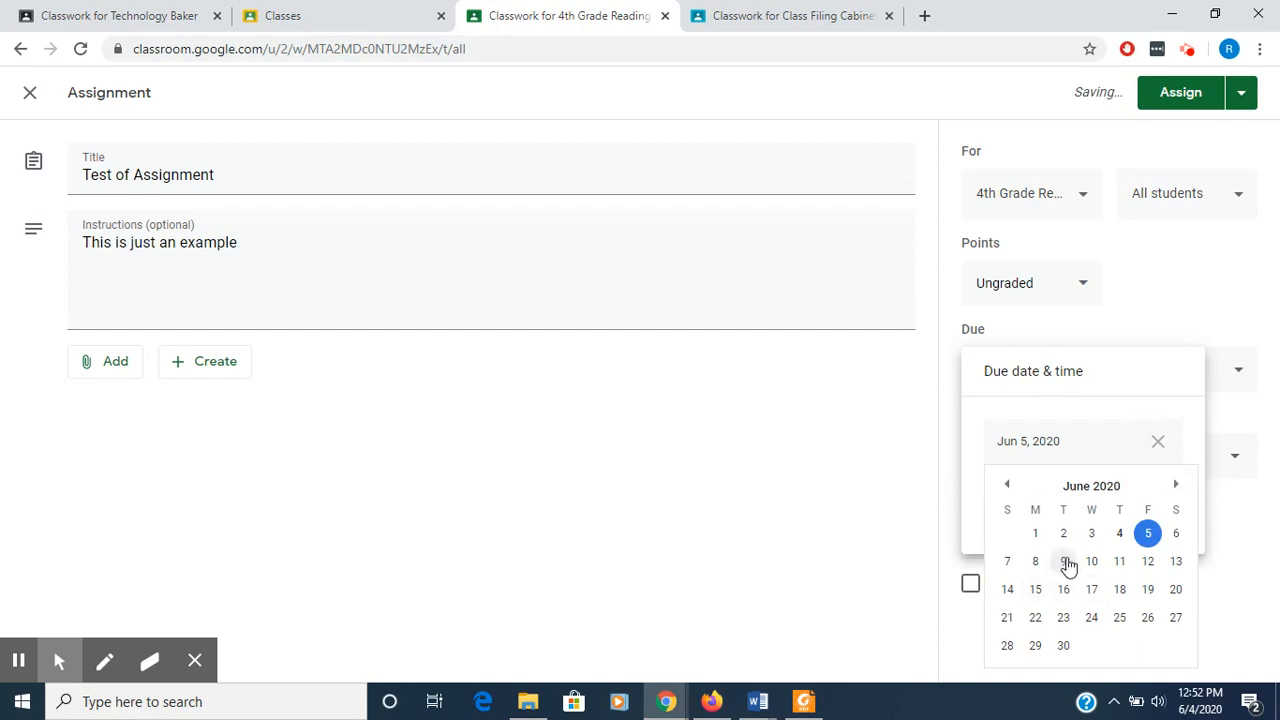
click(826, 547)
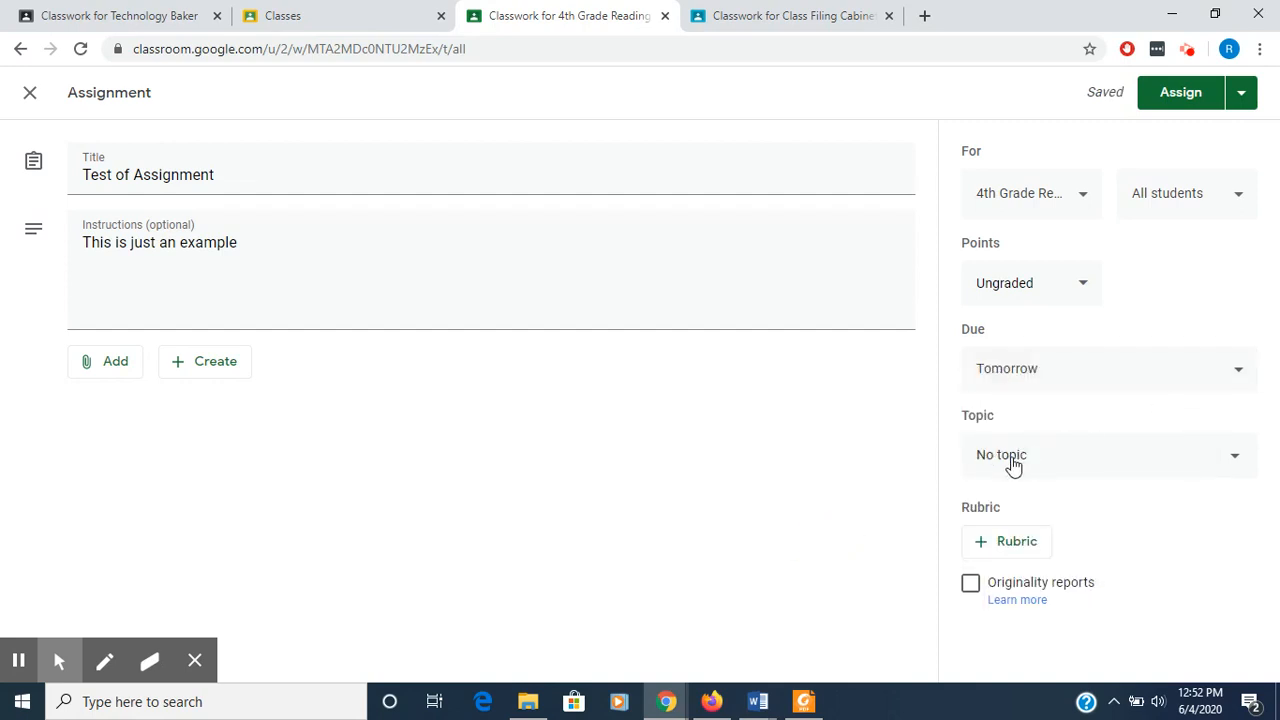
Create a new topic "Test" for the assignment and assign it to the class.
click(1237, 461)
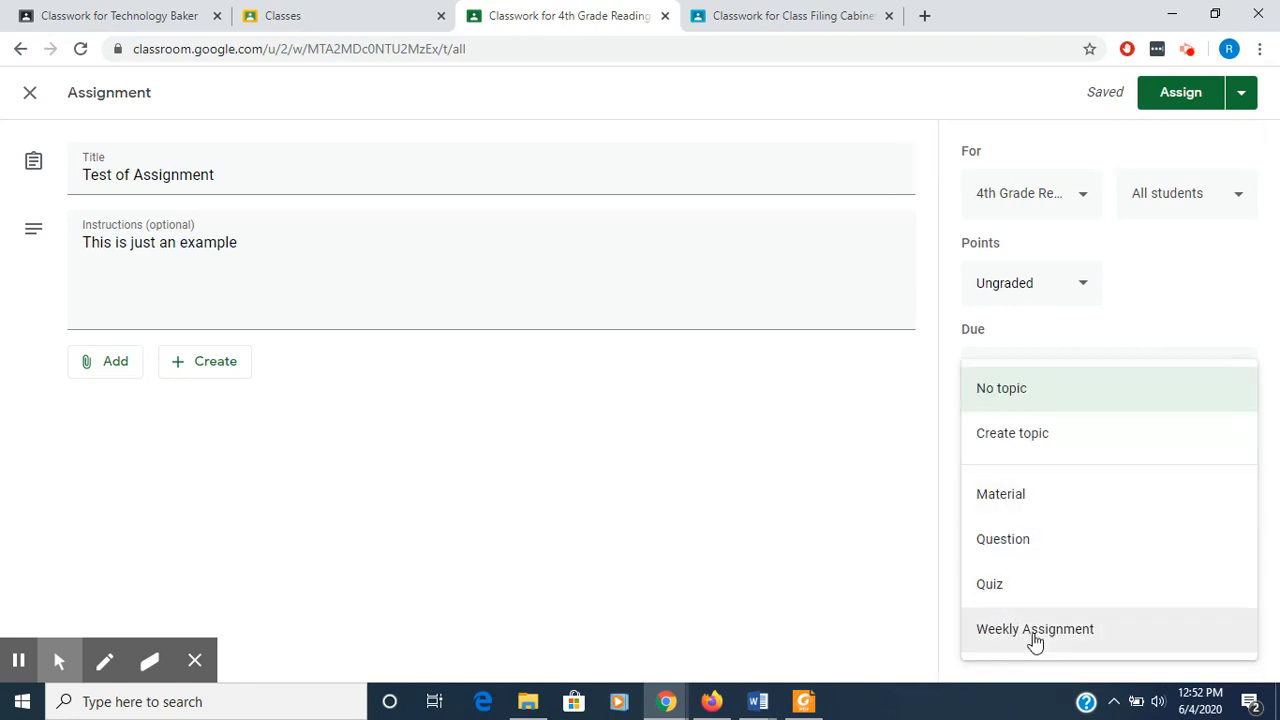
click(1022, 441)
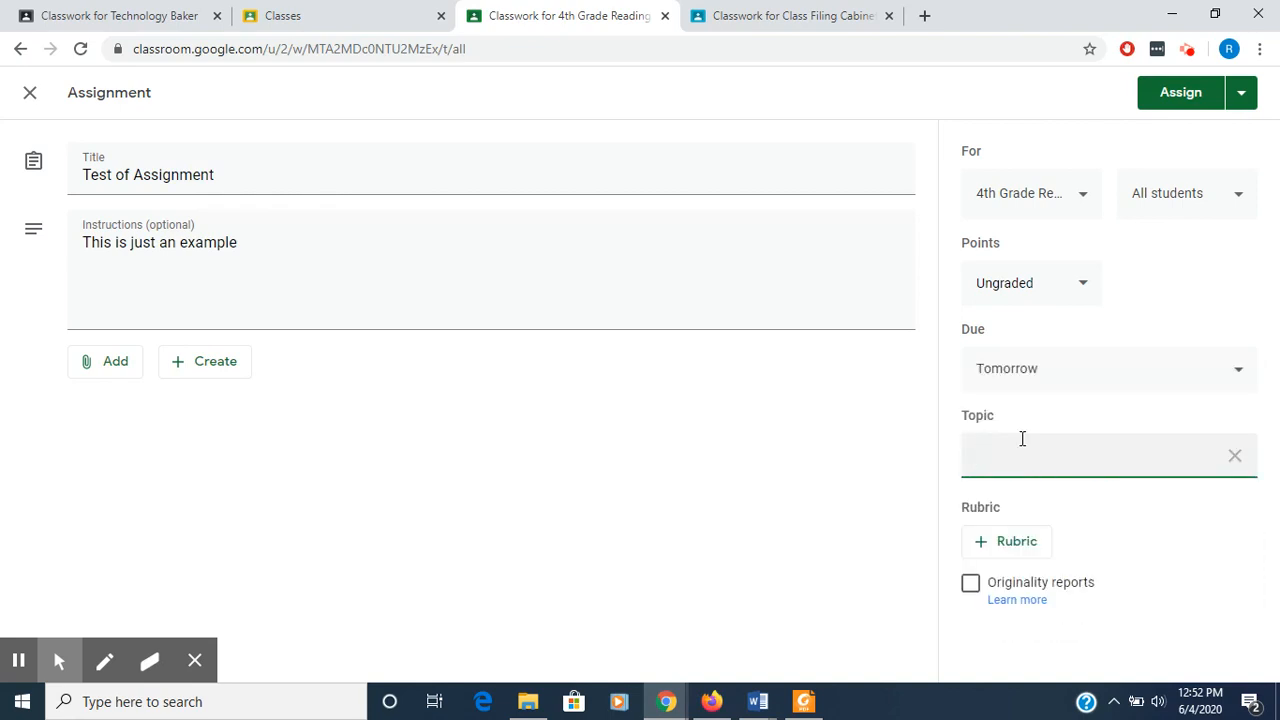
text(Test)
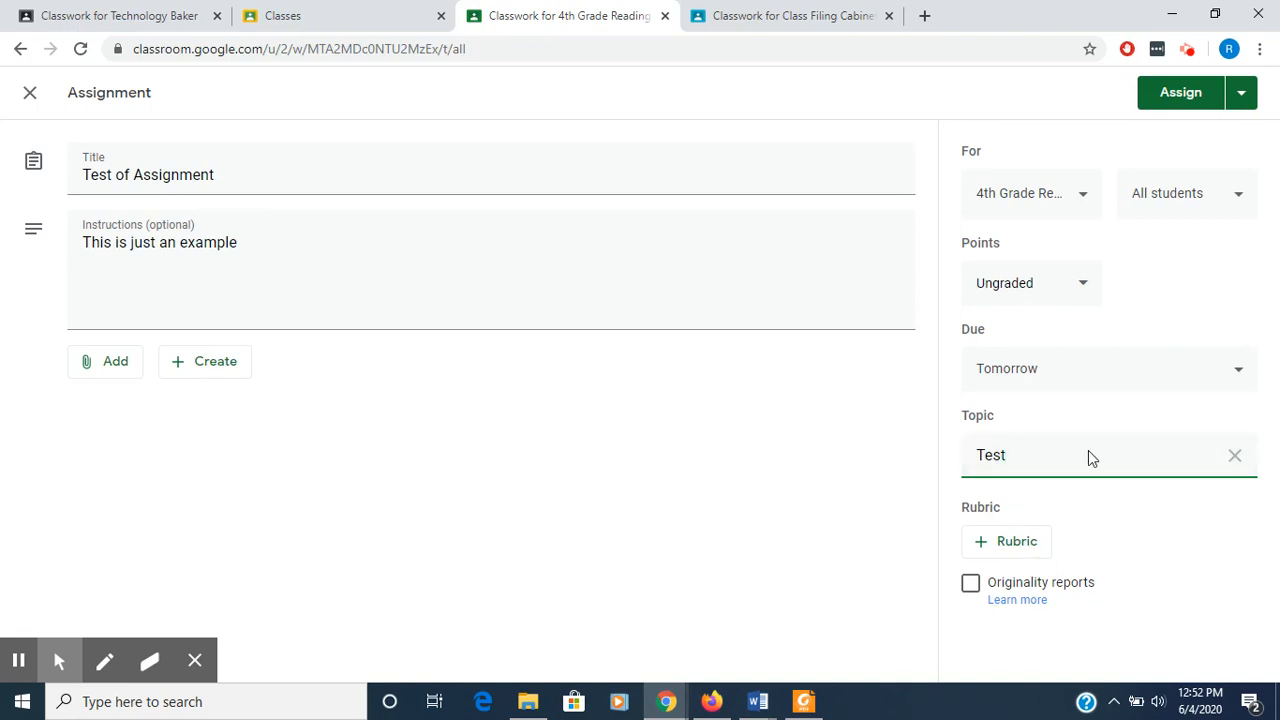
click(1175, 102)
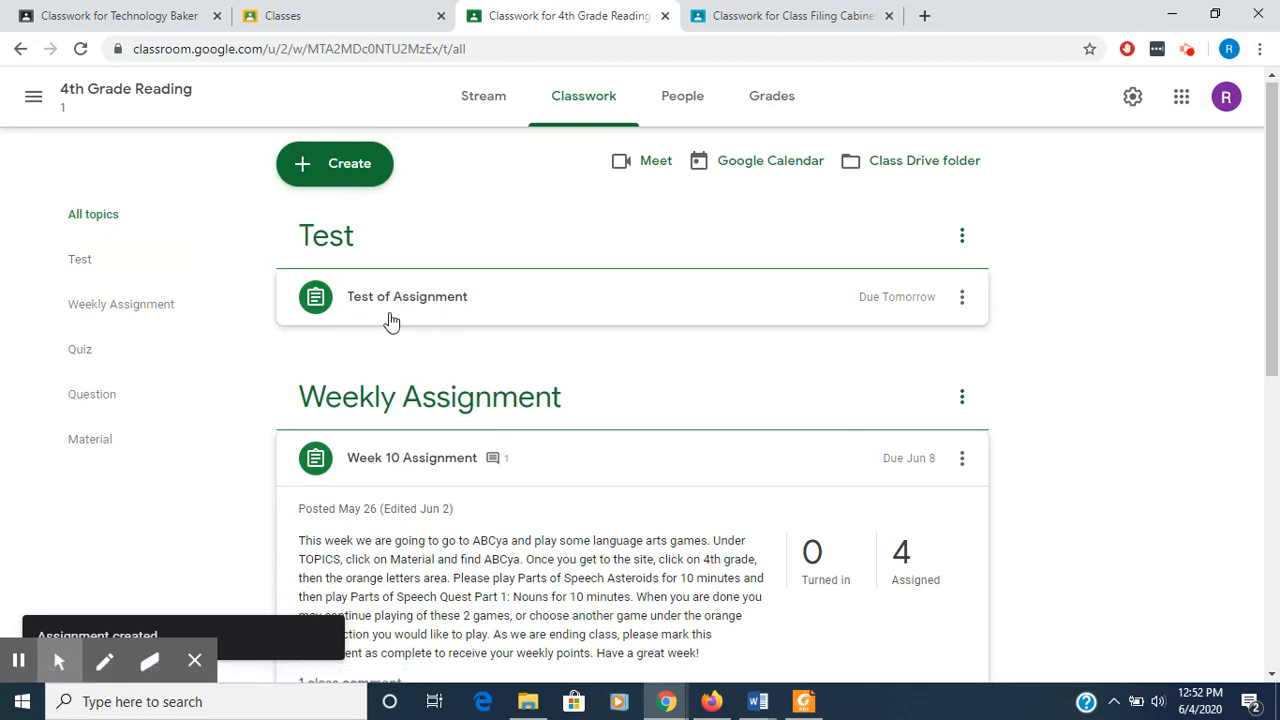
Look over the topics and posts on the 4th Grade Reading classwork page and the item types available for creation.
scroll(615, 331, down, 2)
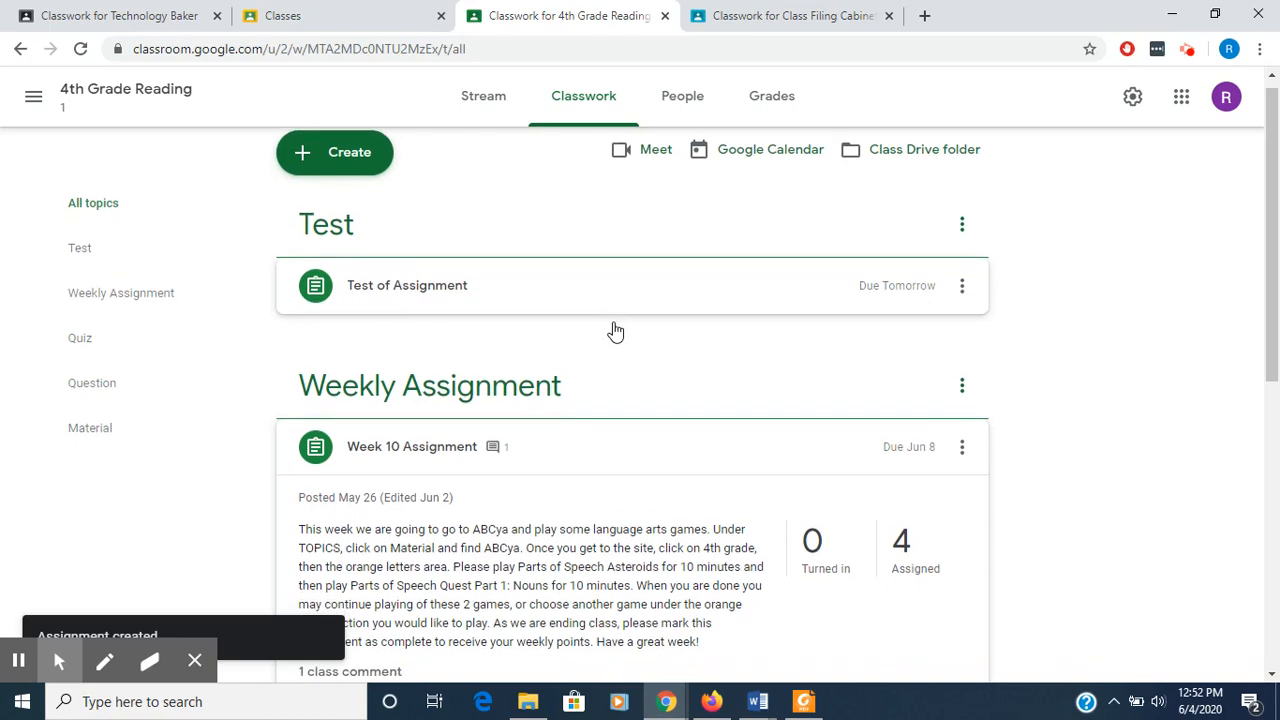
scroll(615, 331, up, 1)
scroll(615, 331, up, 1)
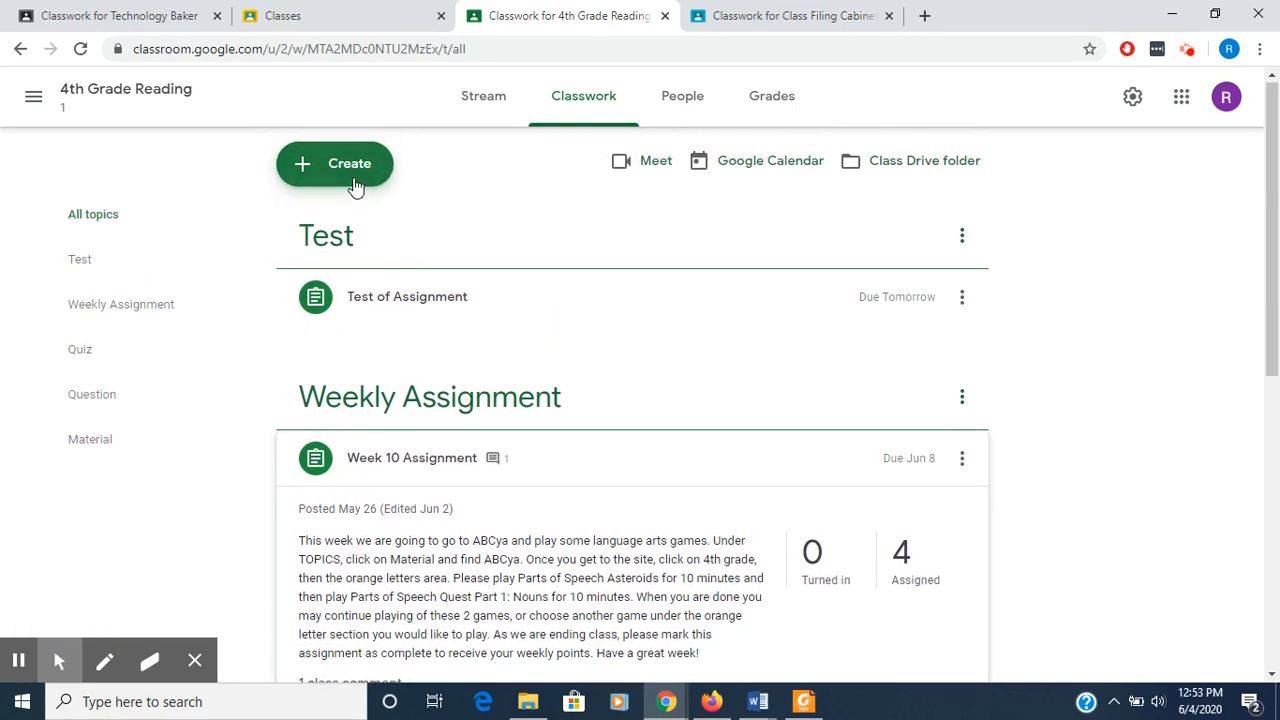
scroll(446, 383, down, 3)
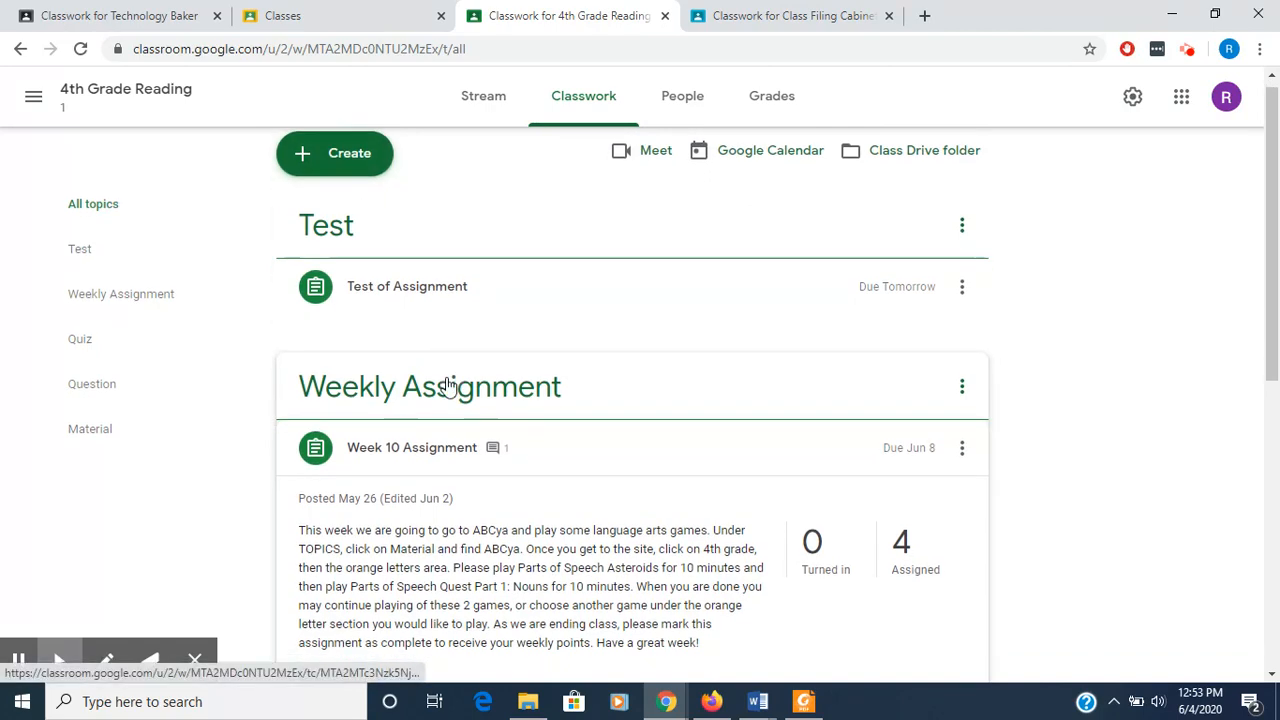
scroll(446, 383, down, 3)
scroll(443, 386, down, 1)
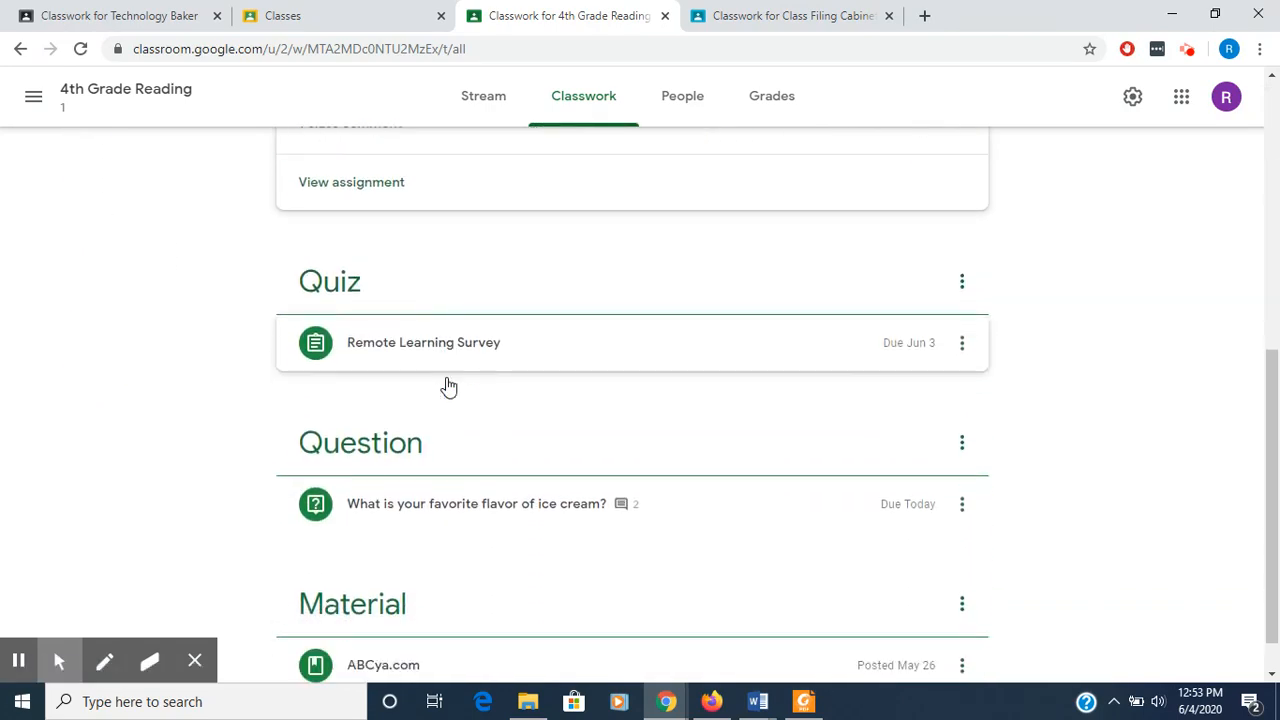
scroll(449, 387, up, 7)
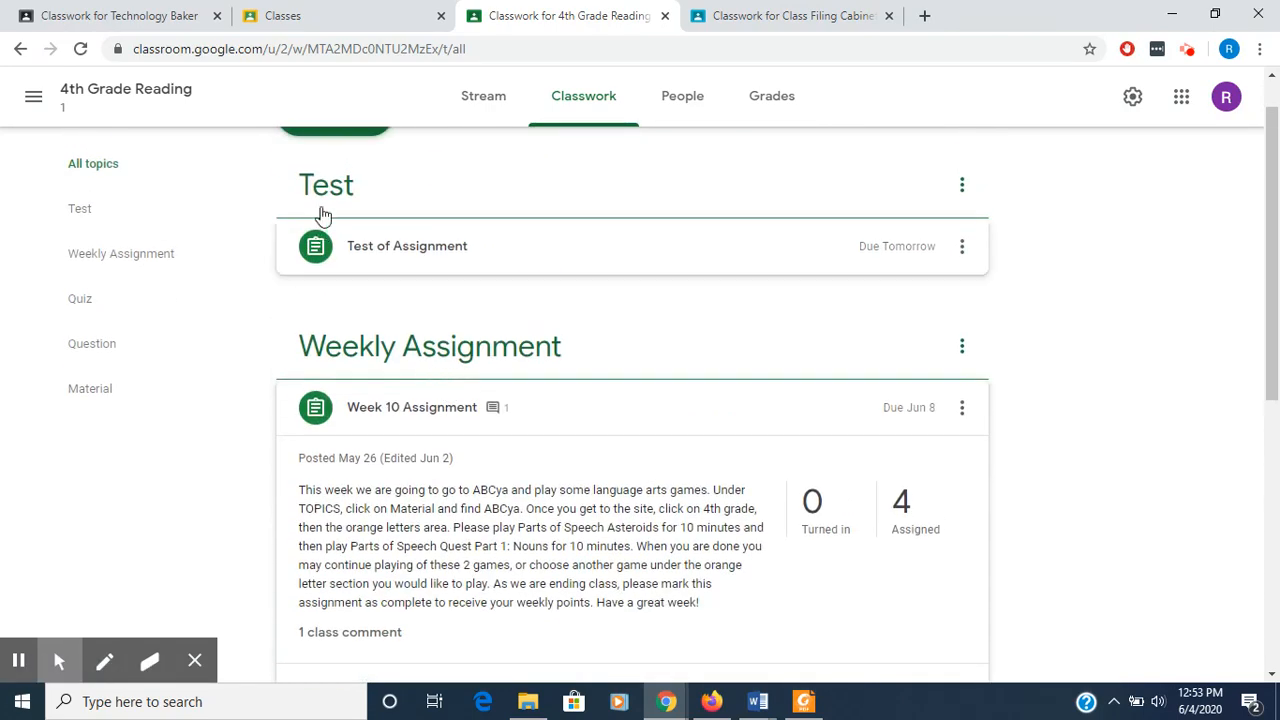
scroll(337, 183, up, 1)
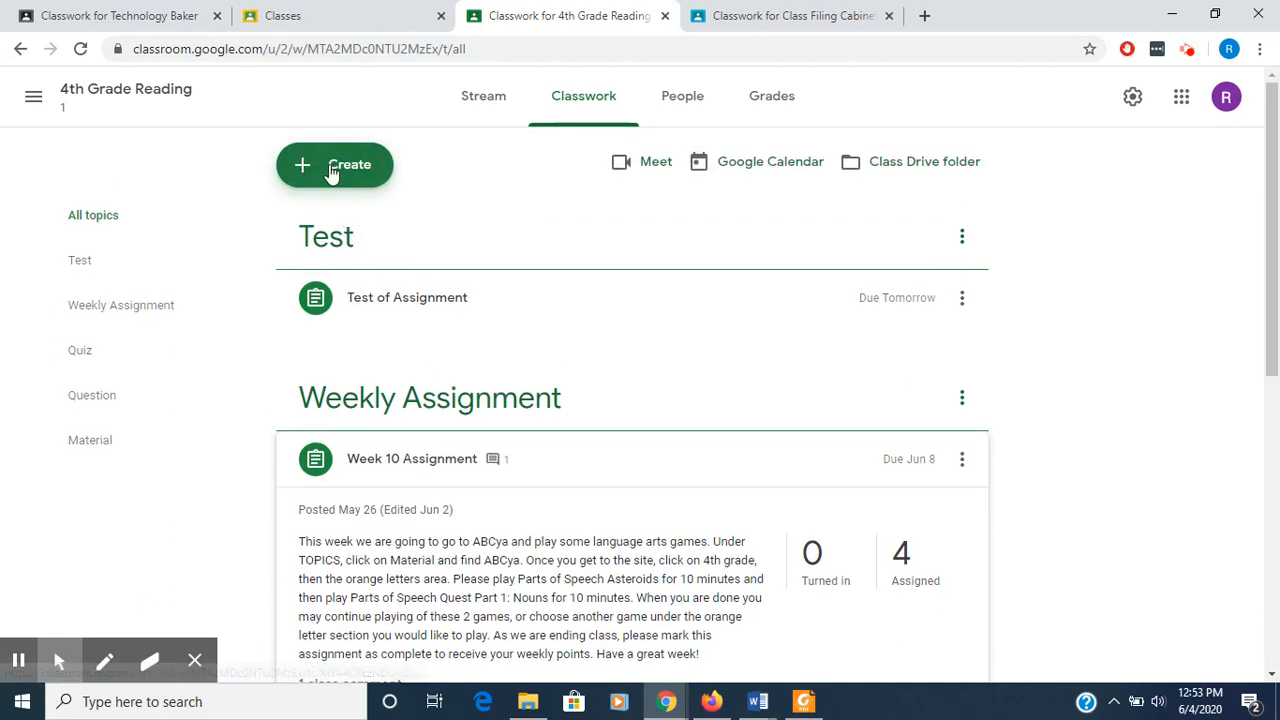
click(332, 170)
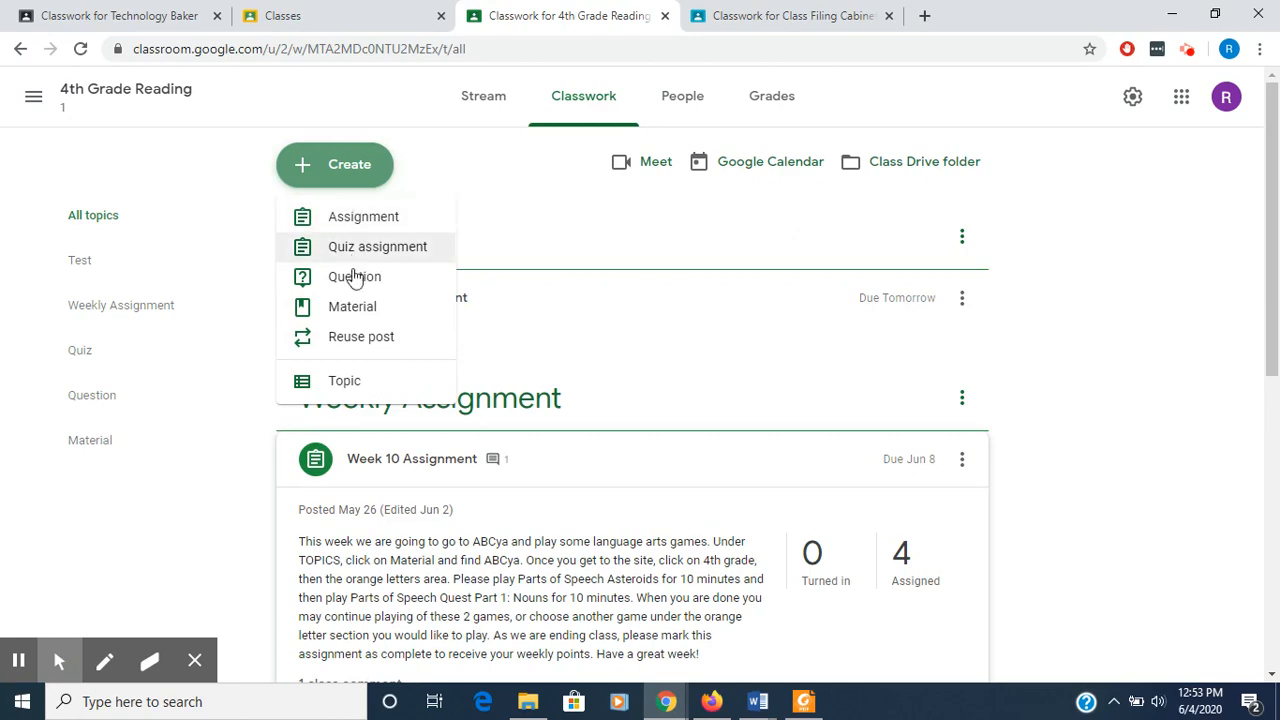
click(225, 481)
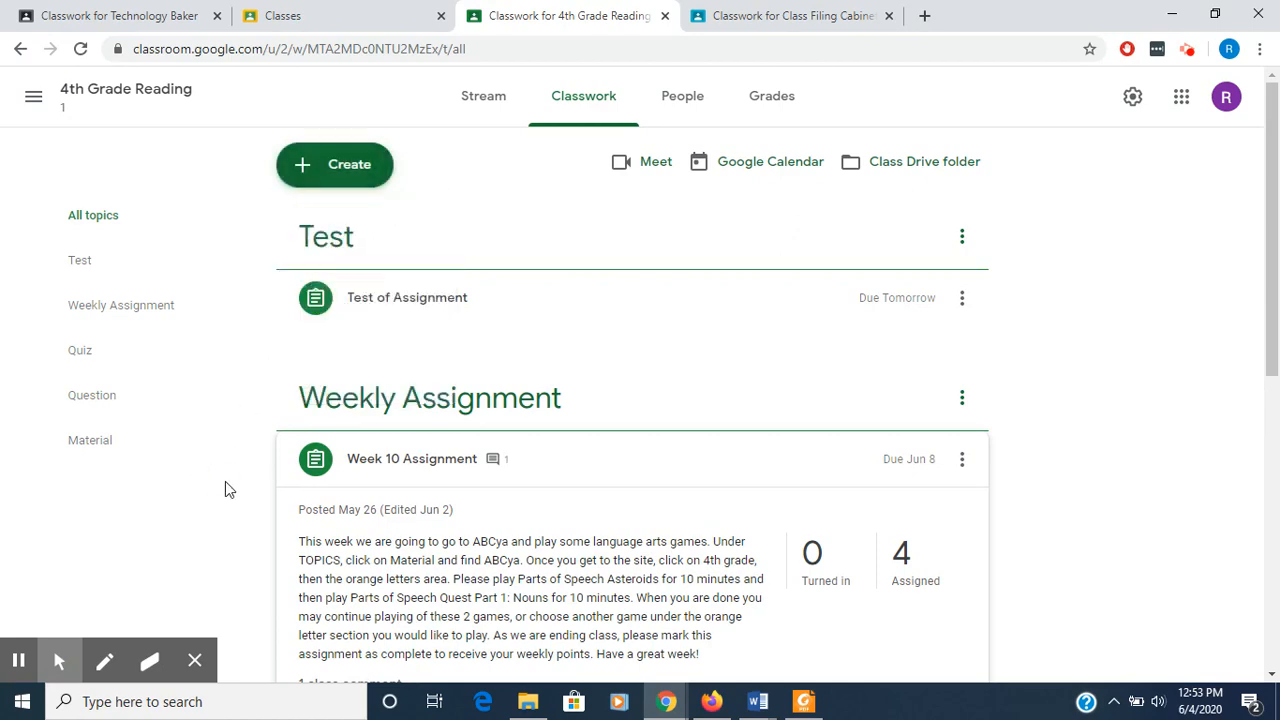
Open the Remote Learning Survey under the Quiz topic for editing, review its settings and attached form, and save it.
scroll(210, 540, down, 5)
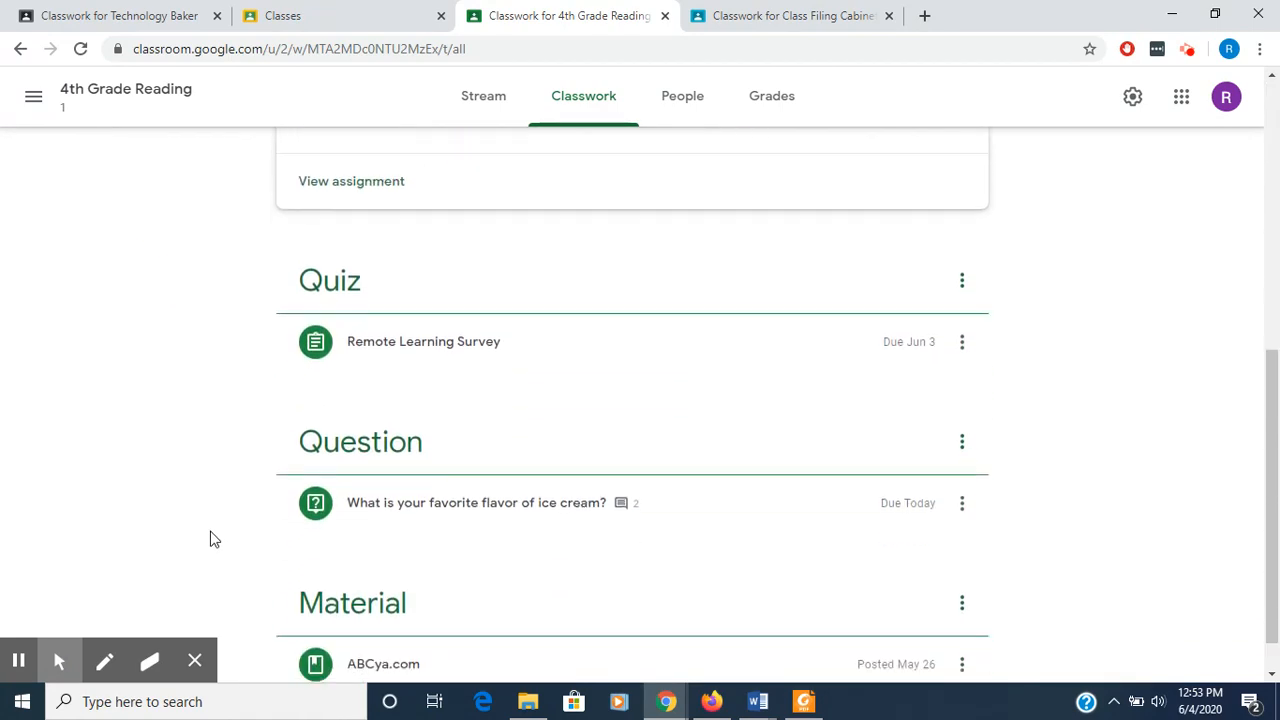
click(371, 344)
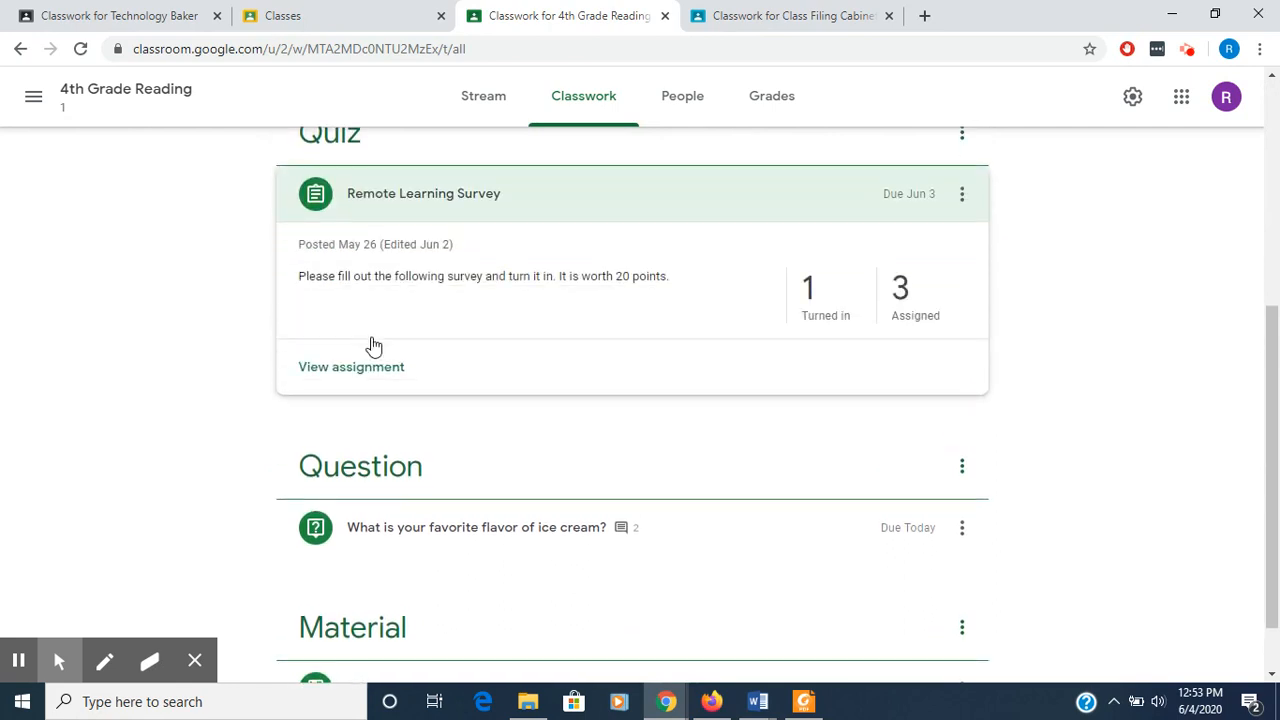
click(963, 199)
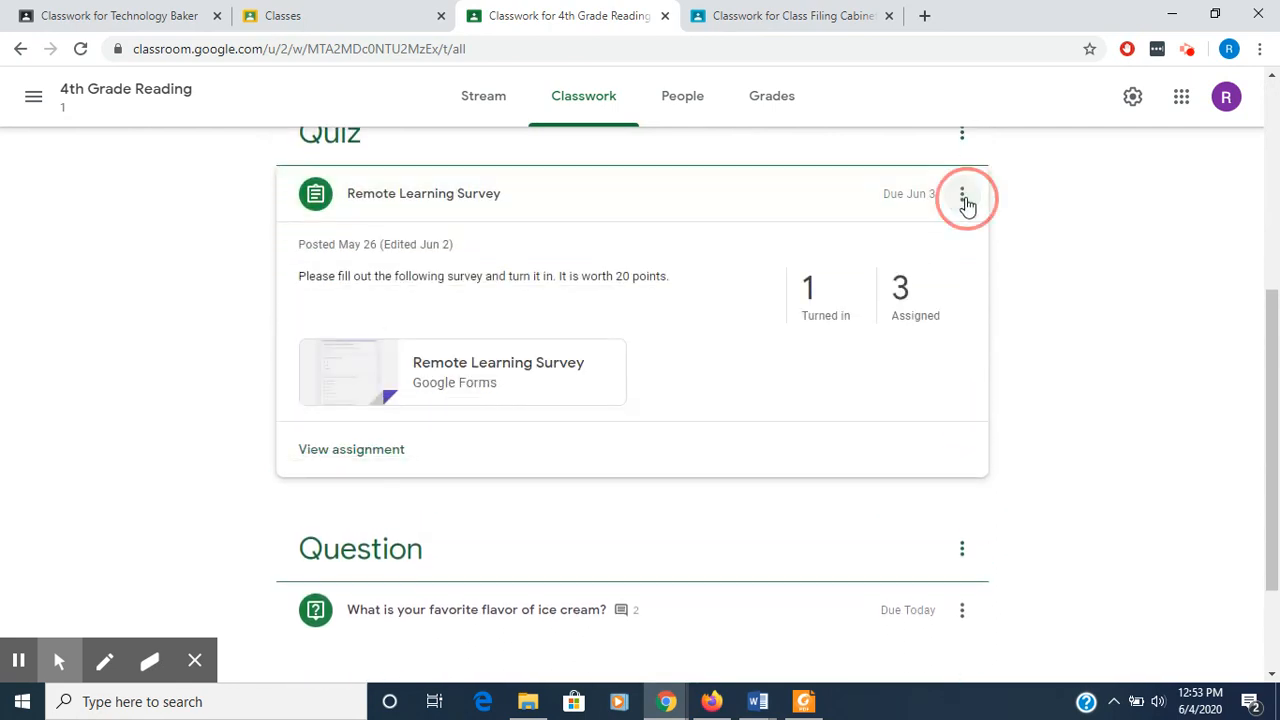
click(886, 236)
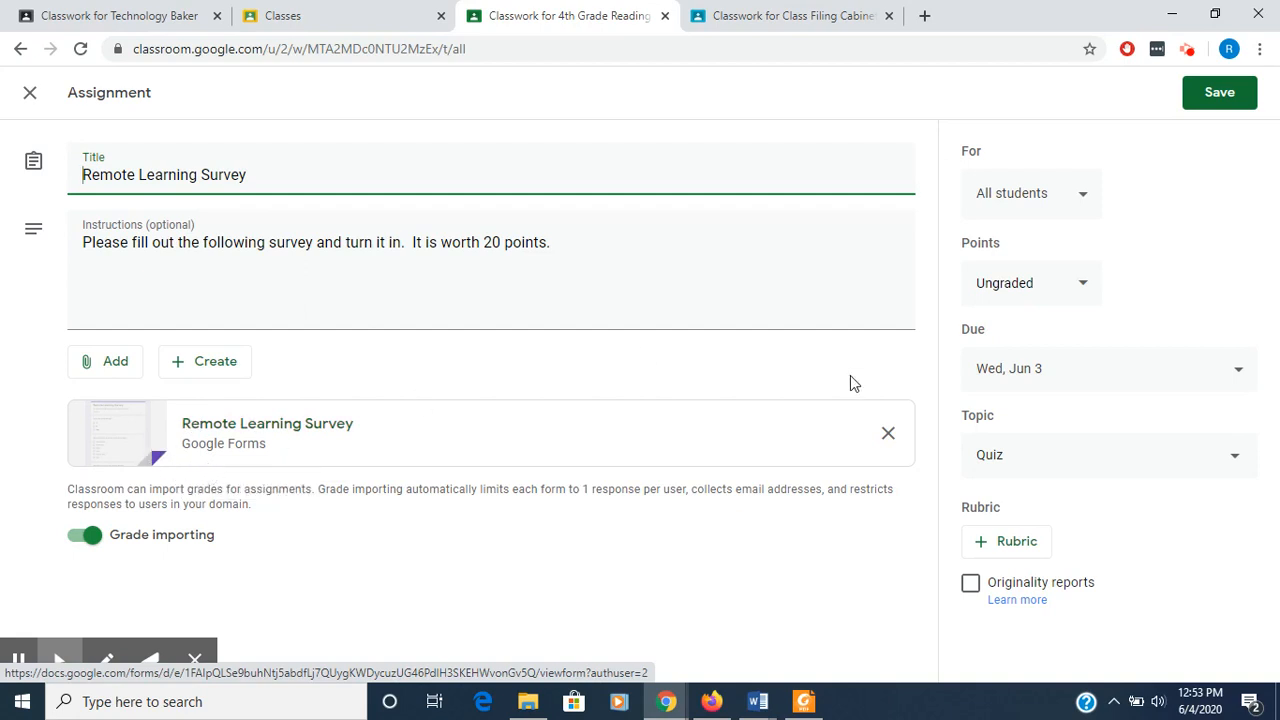
click(1220, 96)
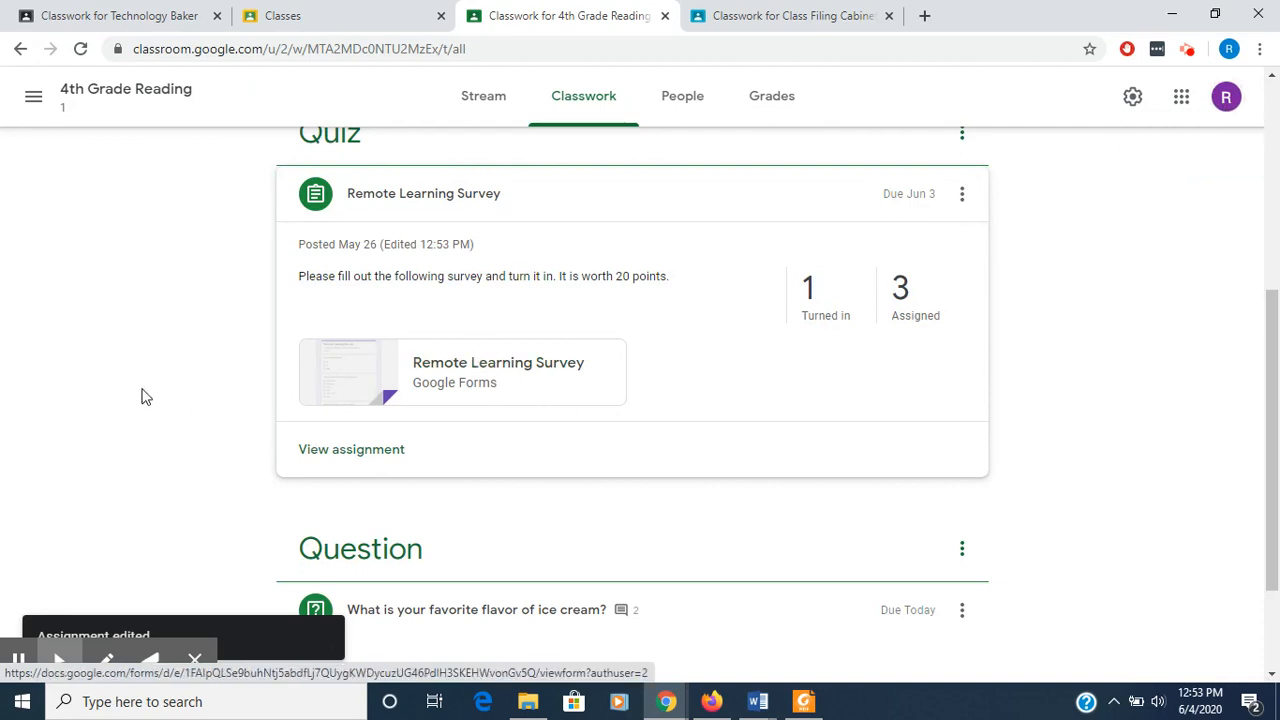
Open the favorite ice cream flavor question for editing, check its answer type and settings, and save it.
scroll(158, 400, down, 2)
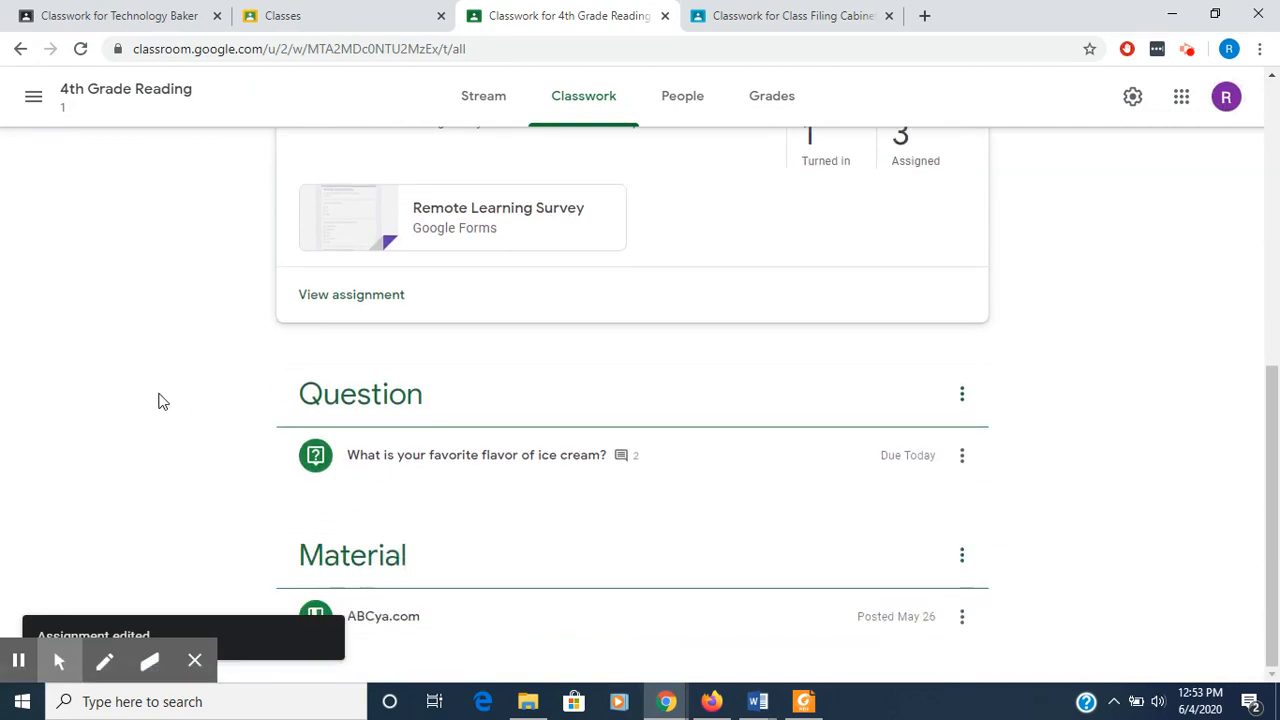
click(429, 457)
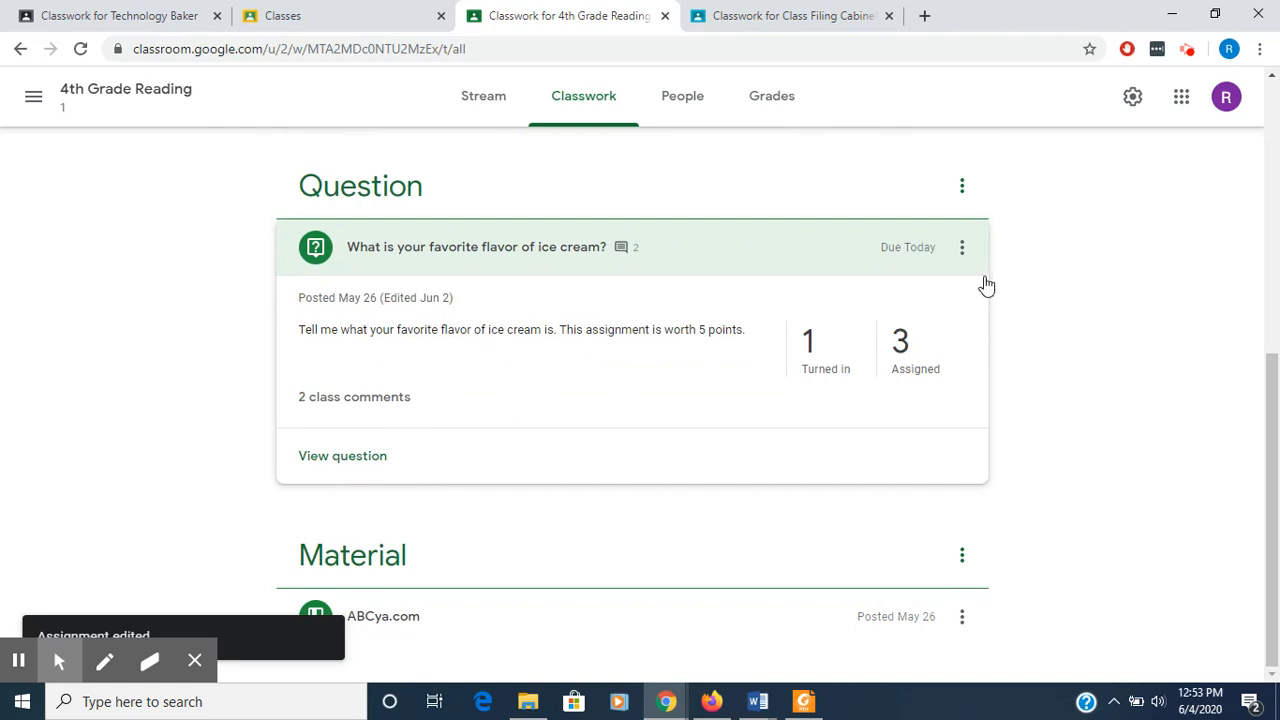
click(962, 248)
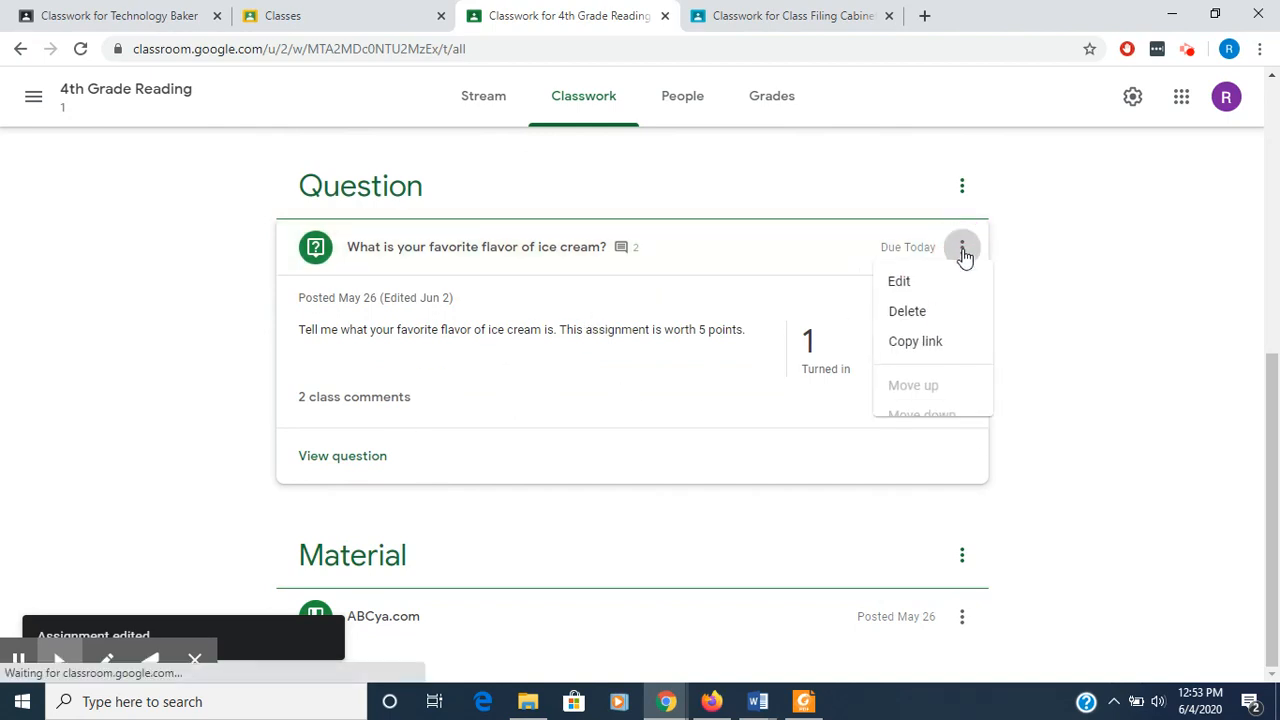
click(906, 293)
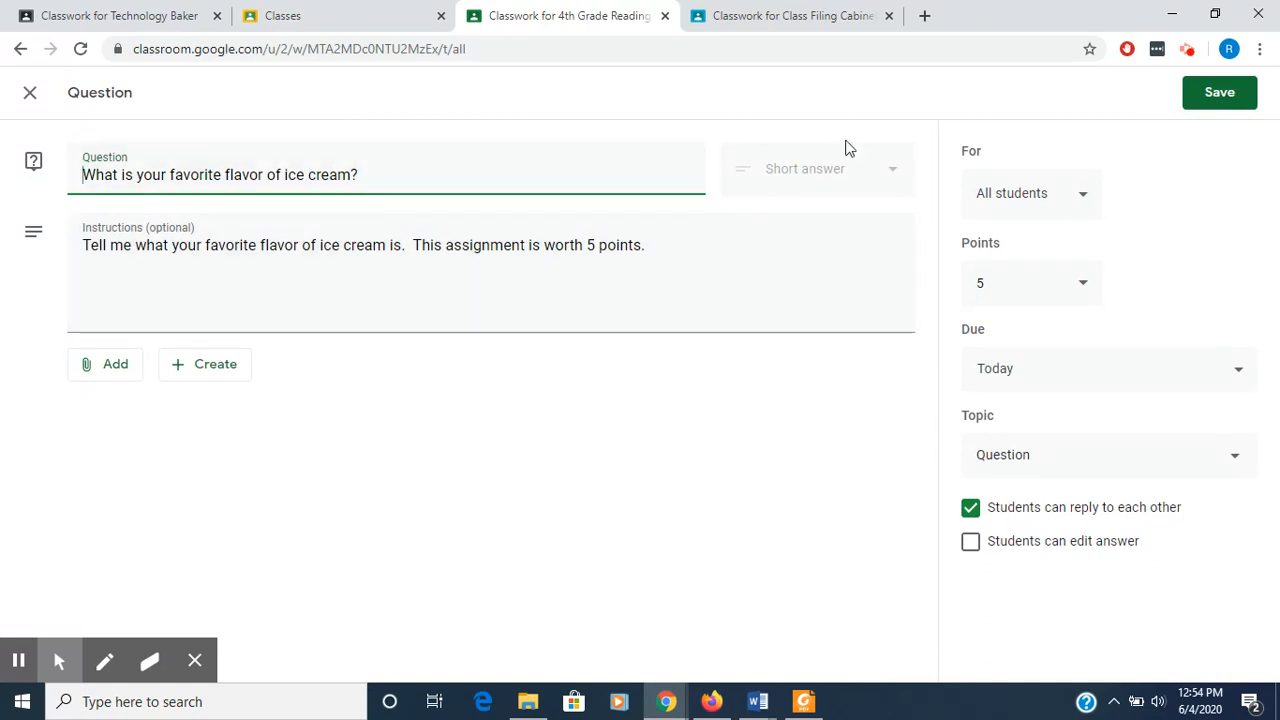
click(892, 176)
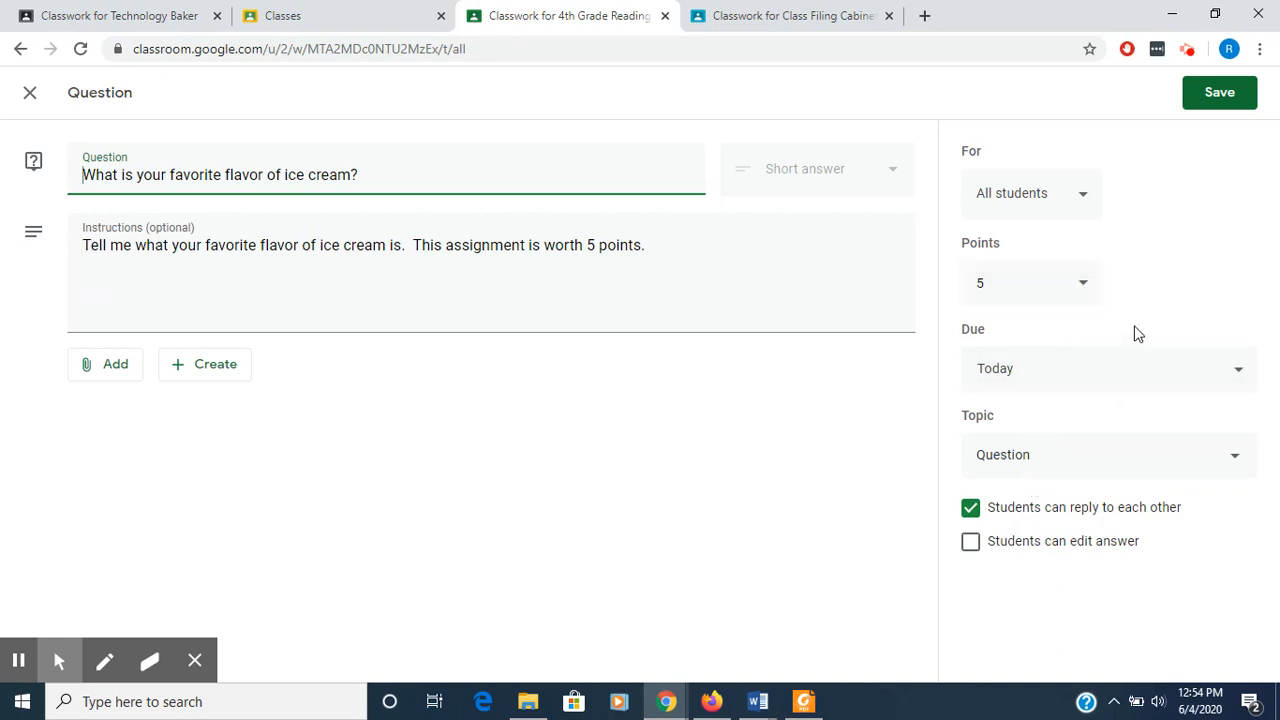
click(1219, 94)
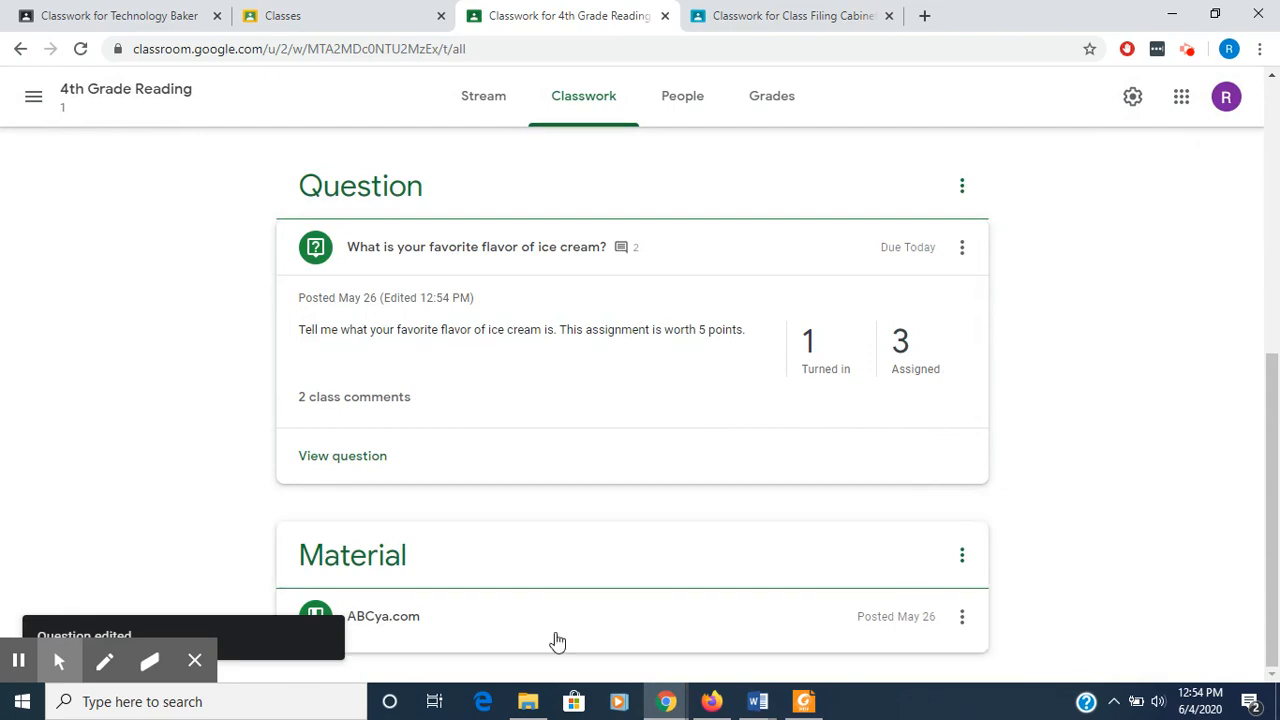
View the Material topic of 4th Grade Reading, and switch to the Technology Baker classwork to review its topic list.
click(342, 572)
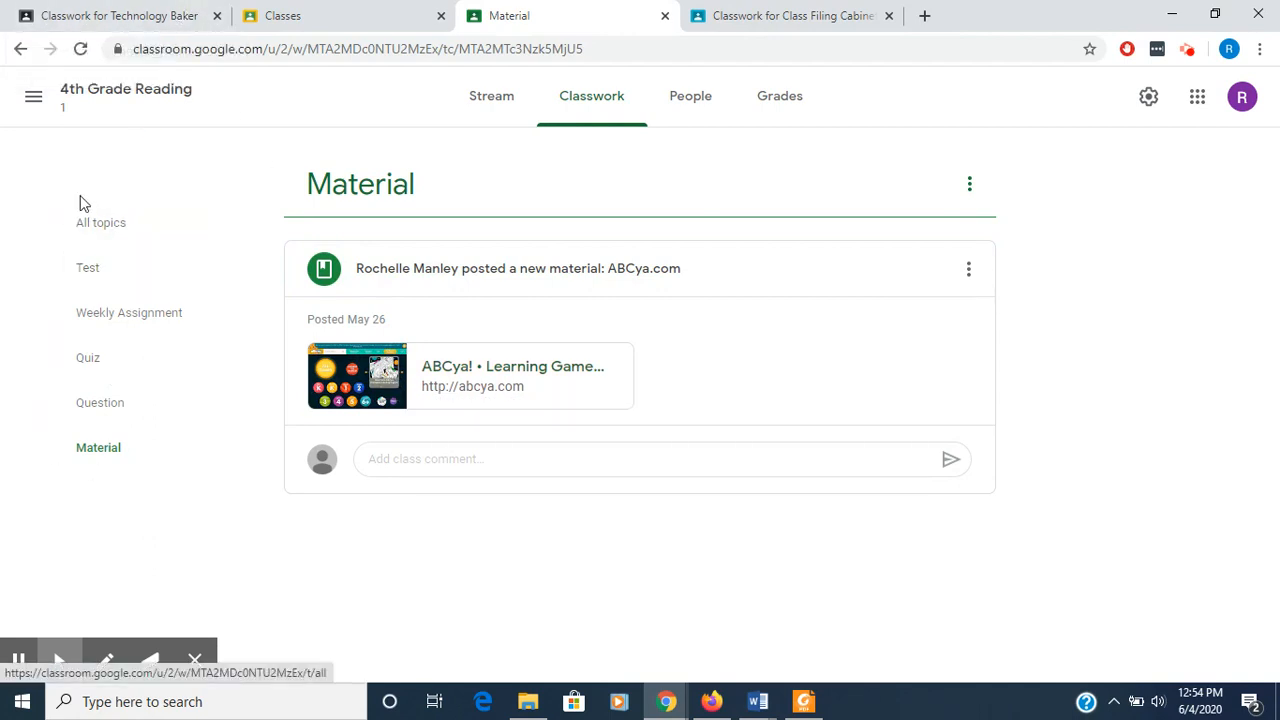
click(133, 20)
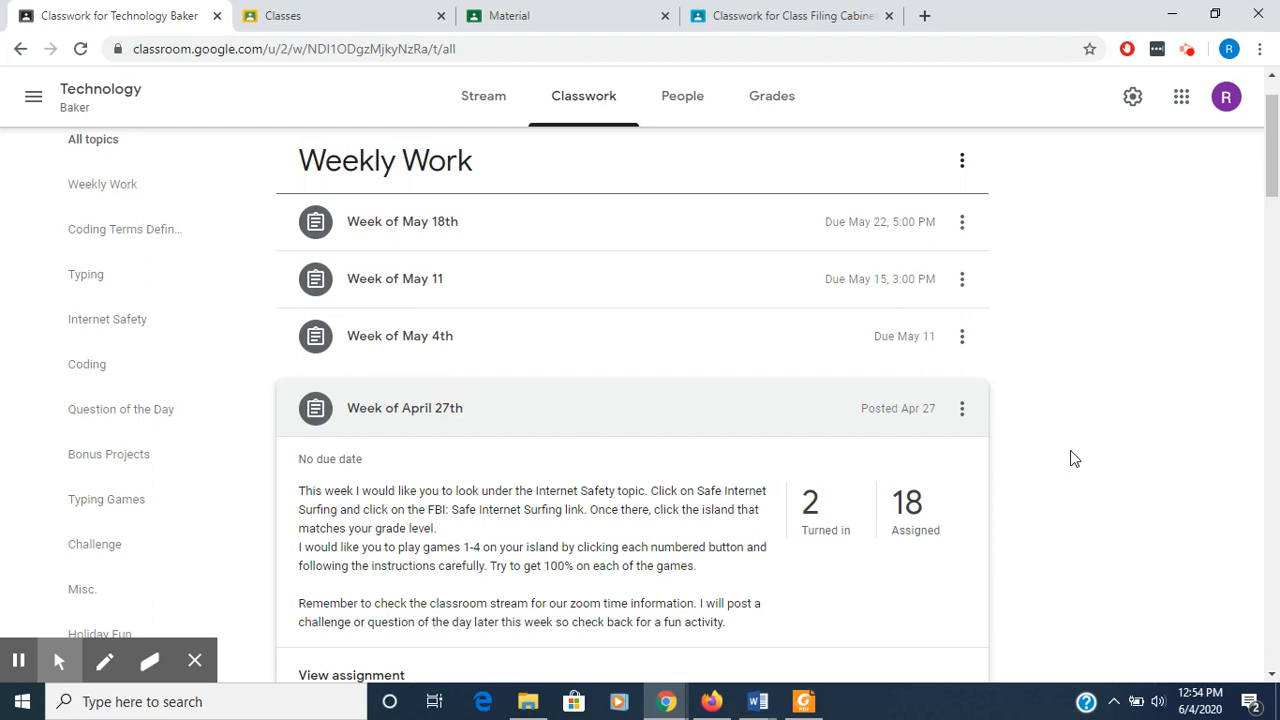
scroll(1072, 456, down, 1)
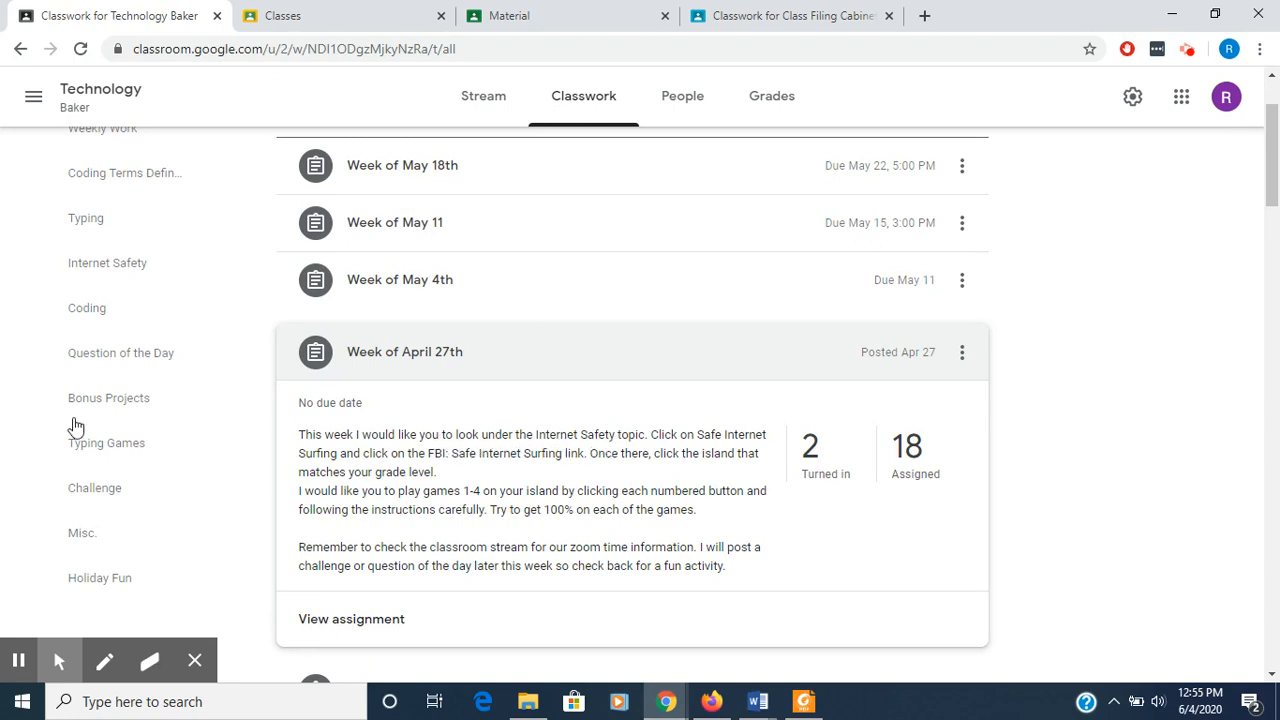
scroll(211, 350, up, 1)
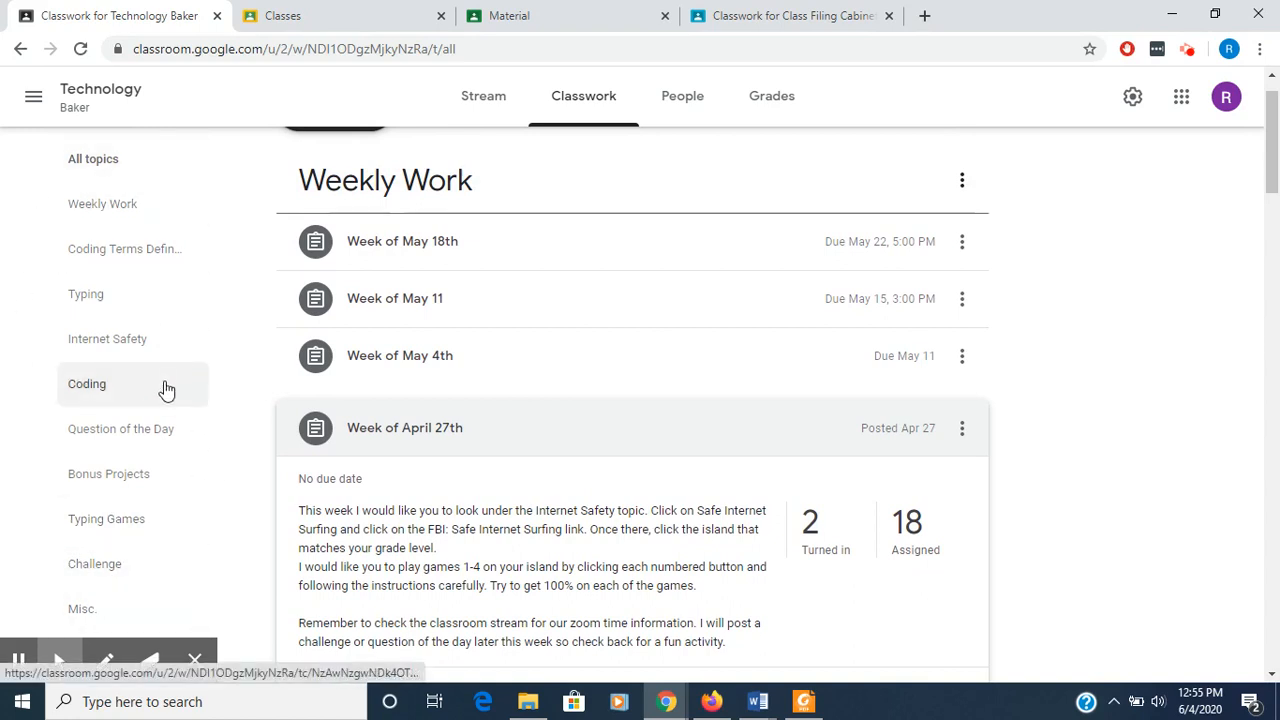
Open the Internet Safety topic in the Technology class and look through its posted materials.
click(84, 348)
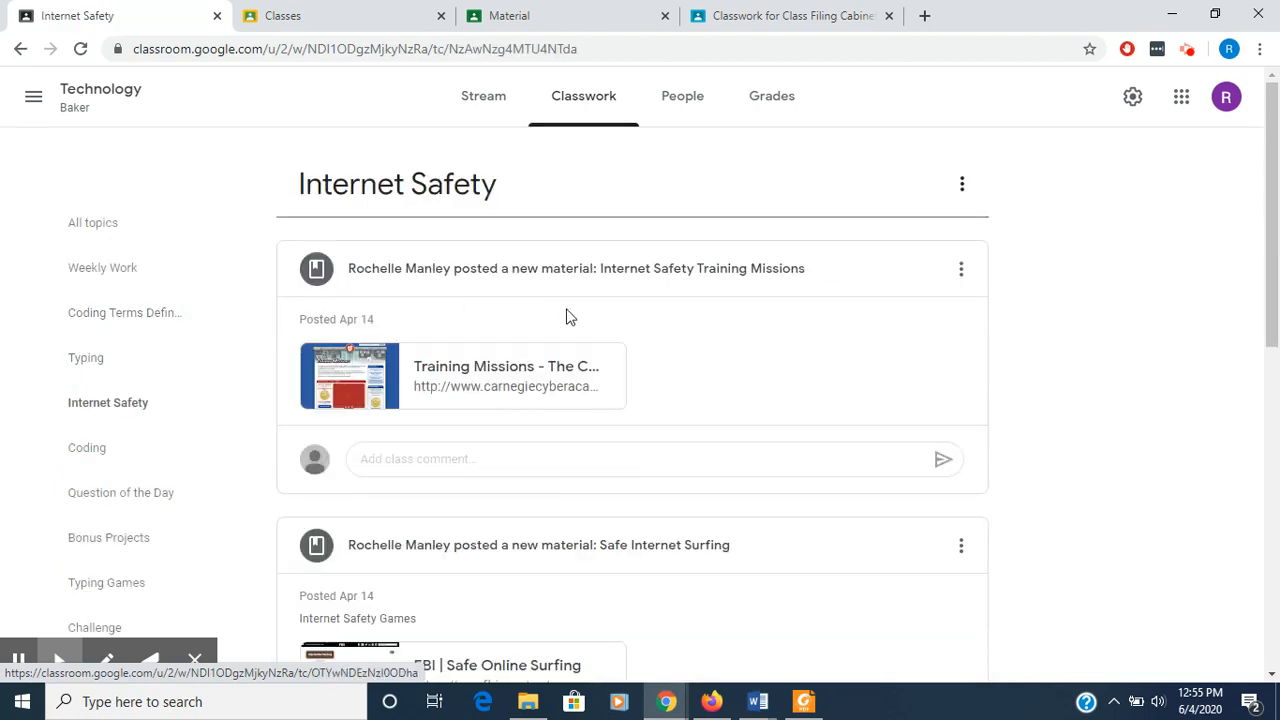
scroll(484, 428, down, 1)
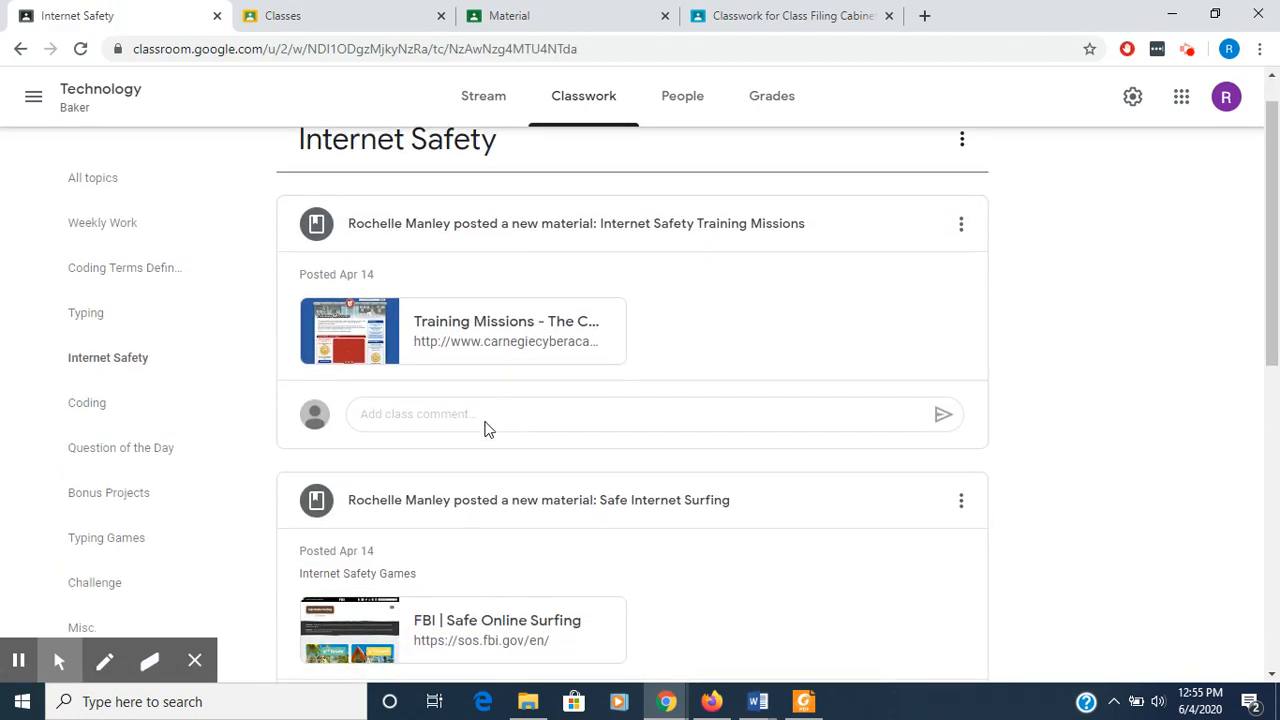
scroll(486, 428, down, 2)
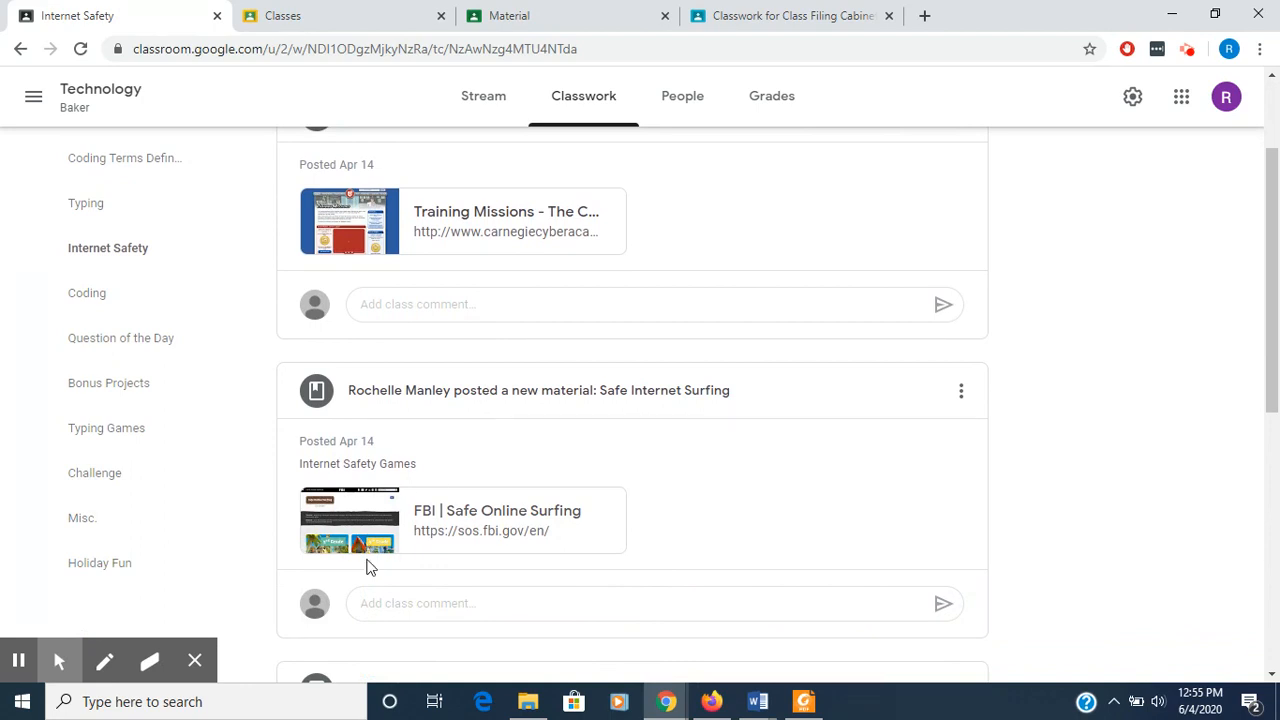
Review the posts in the Technology class's Internet Safety topic, down to the Internet Safety assignment.
scroll(314, 406, up, 2)
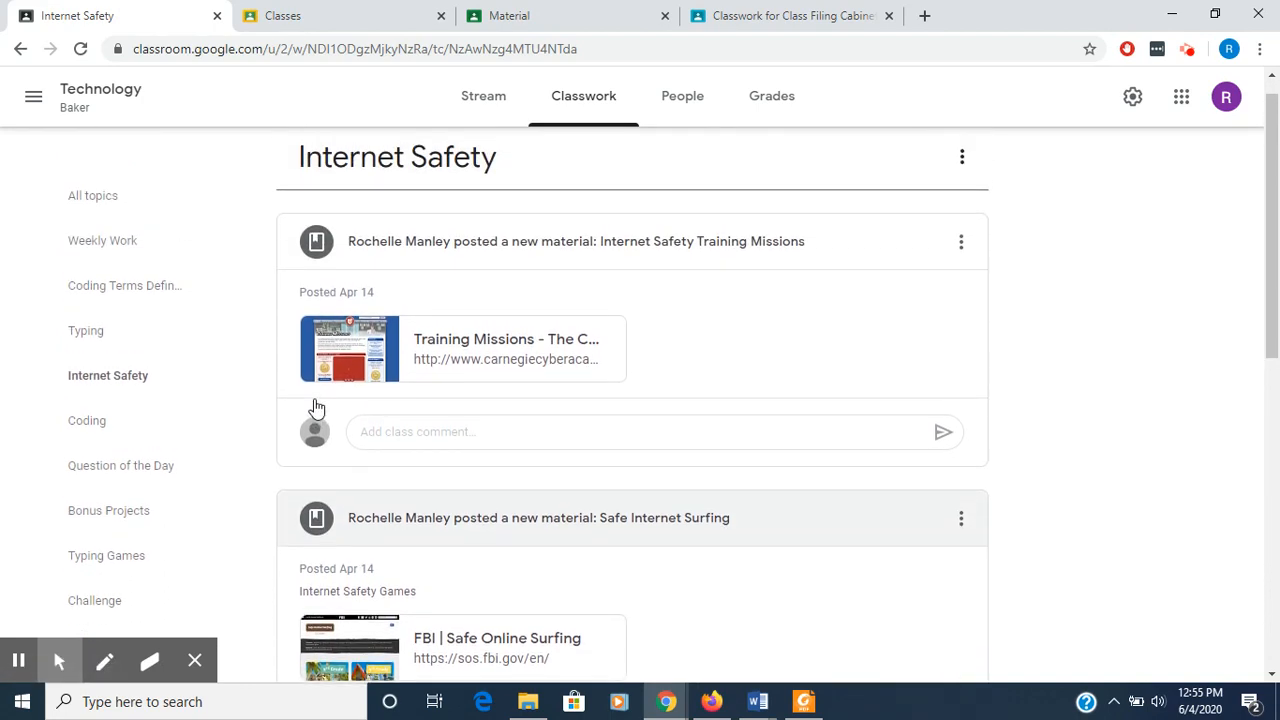
scroll(314, 406, up, 1)
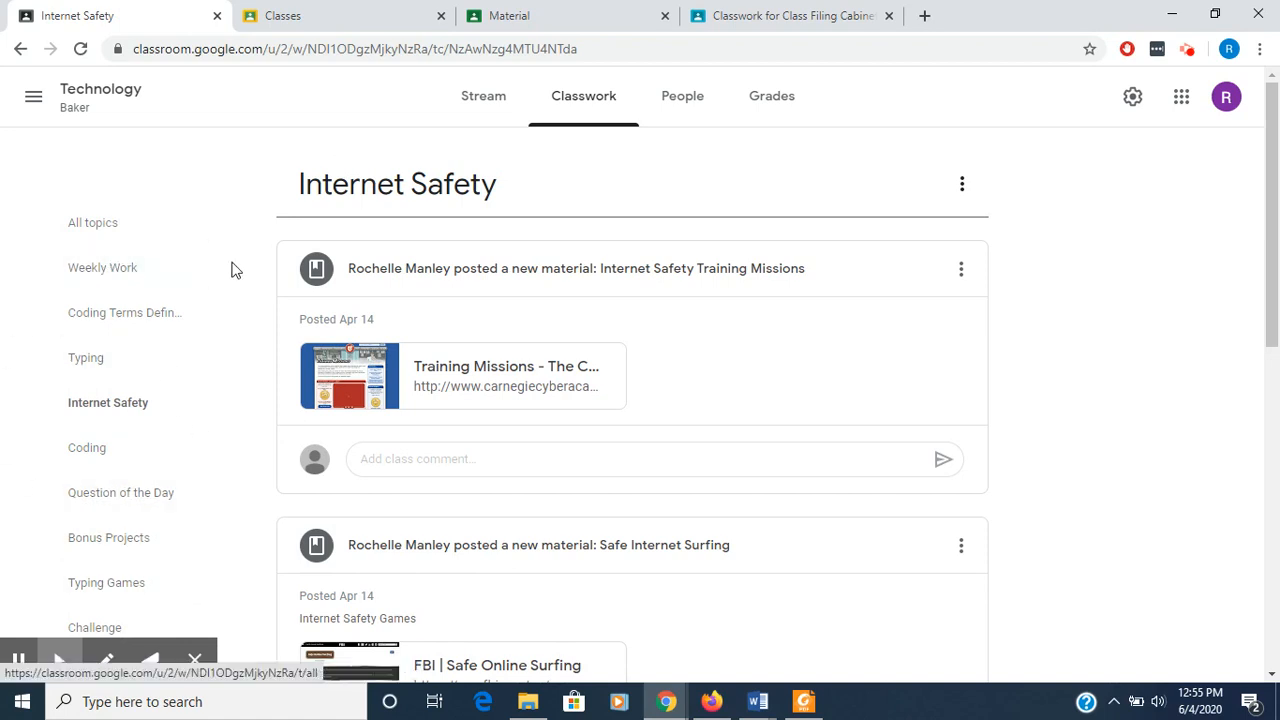
scroll(543, 435, down, 1)
scroll(543, 435, down, 5)
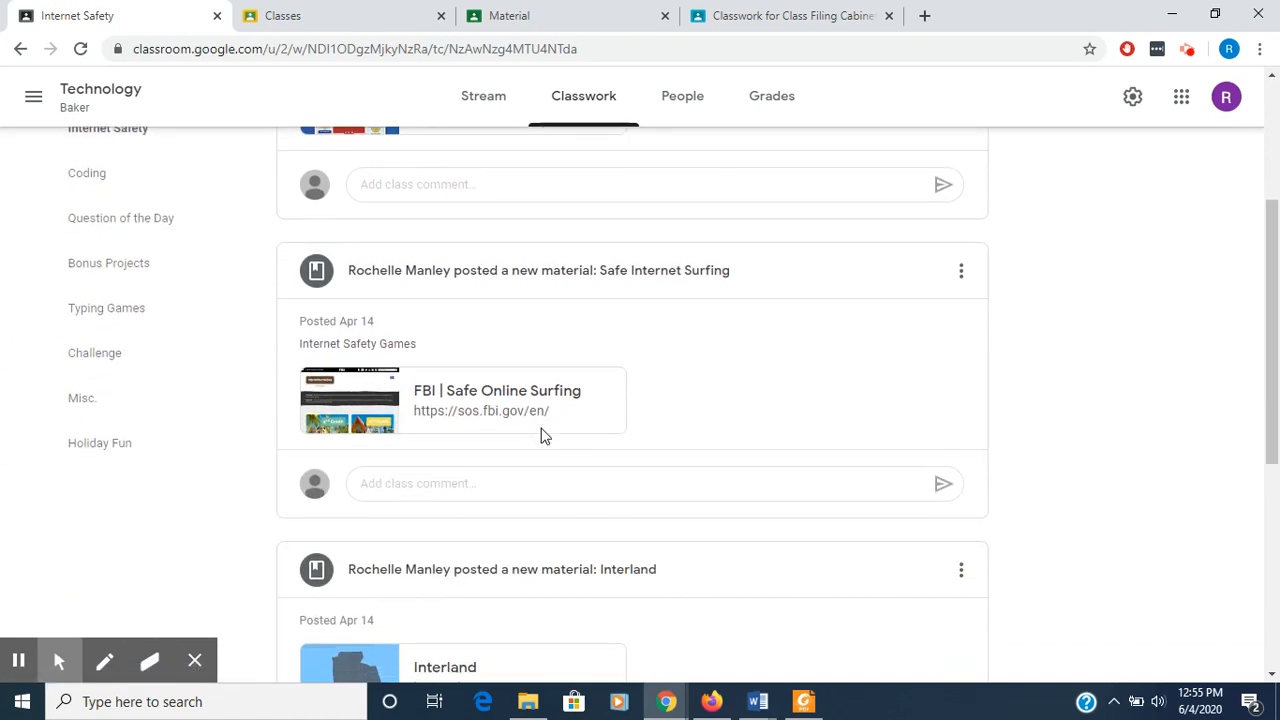
scroll(542, 428, down, 1)
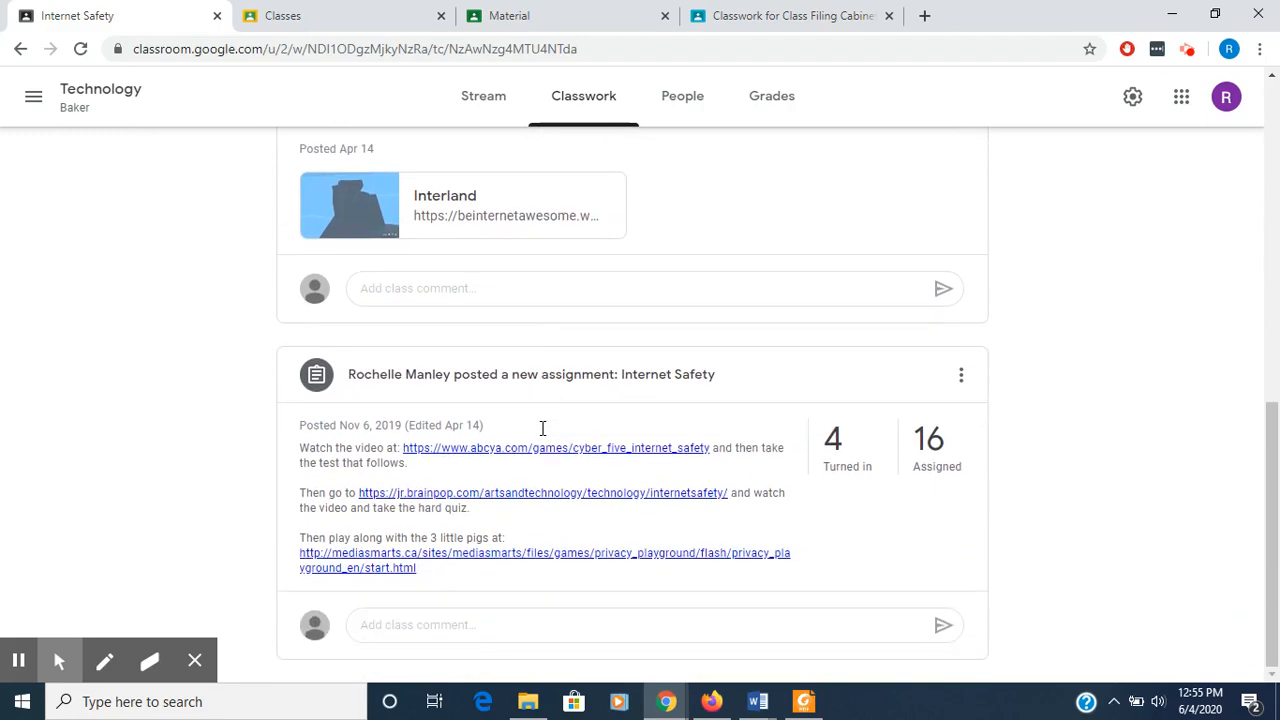
scroll(542, 428, up, 7)
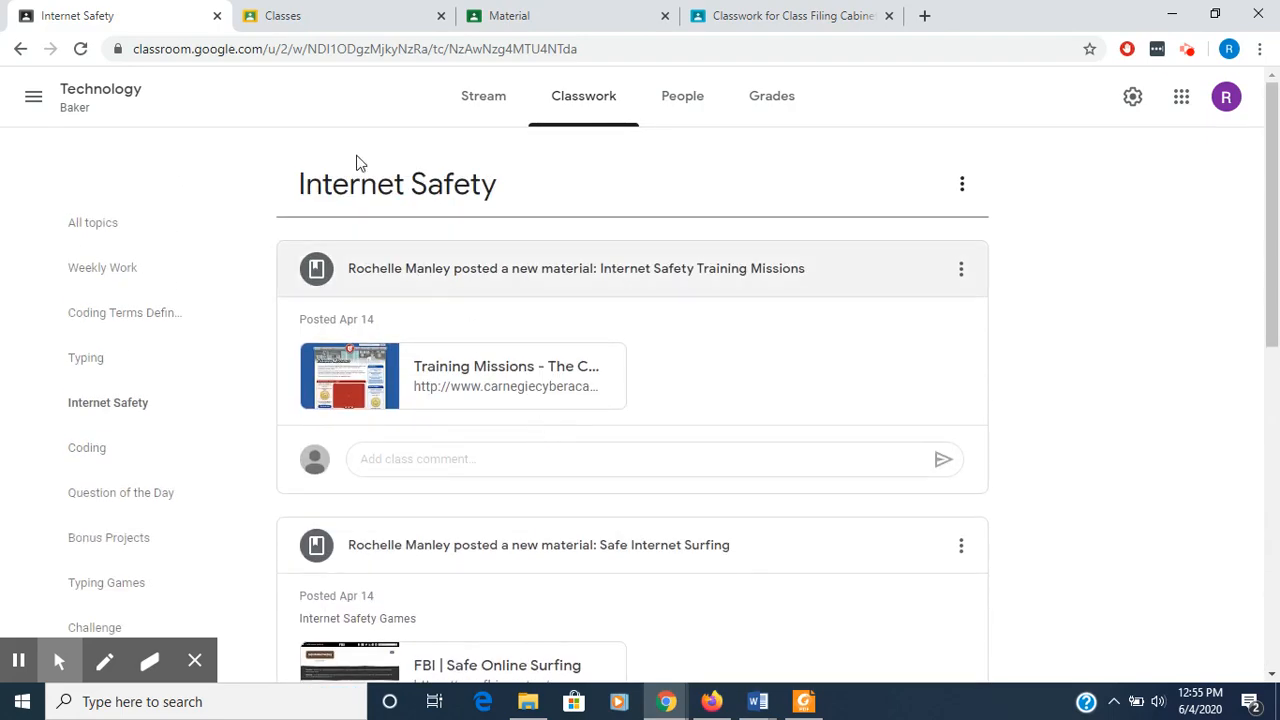
Return to the full Classwork page of 4th Grade Reading and display the options for creating a post.
click(533, 18)
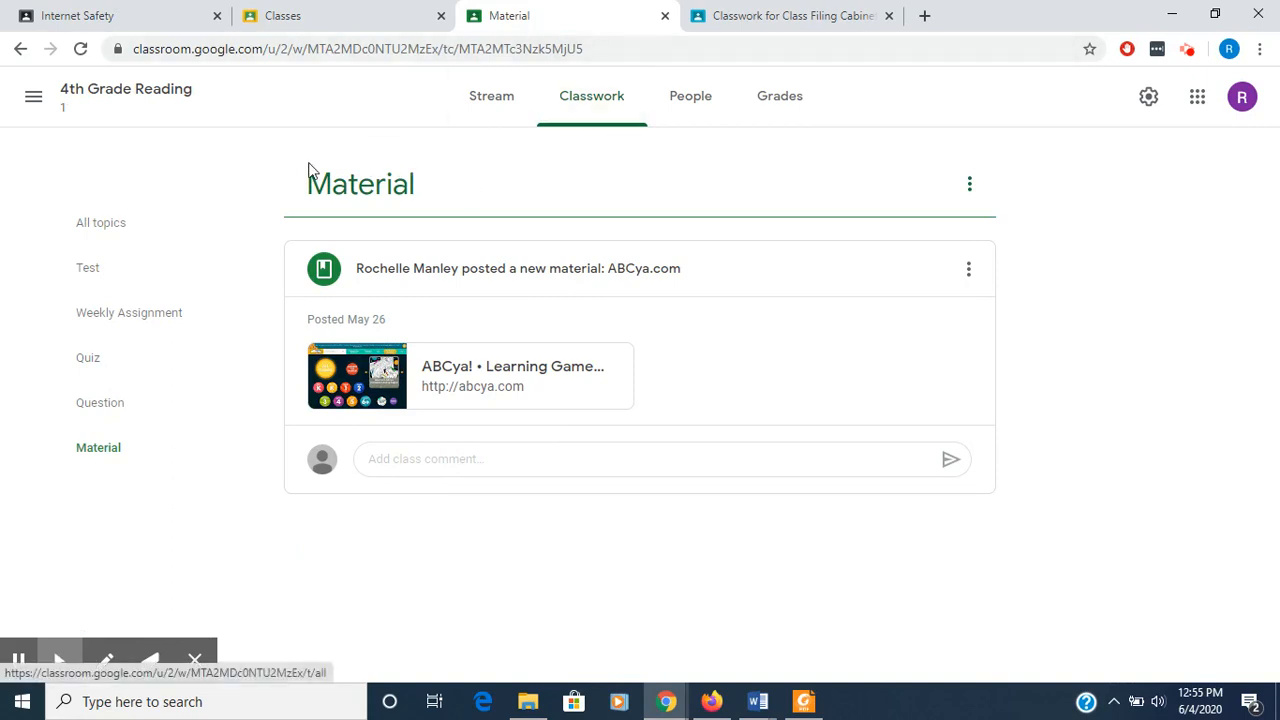
click(579, 114)
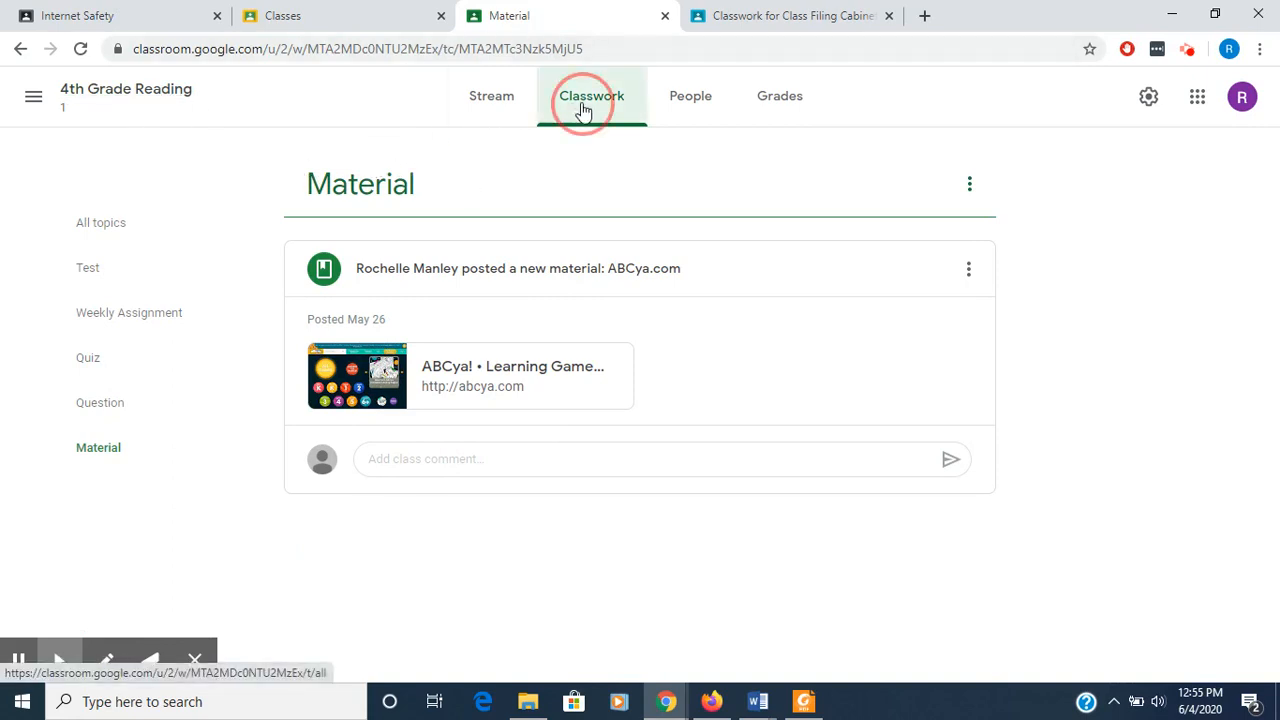
scroll(475, 200, up, 6)
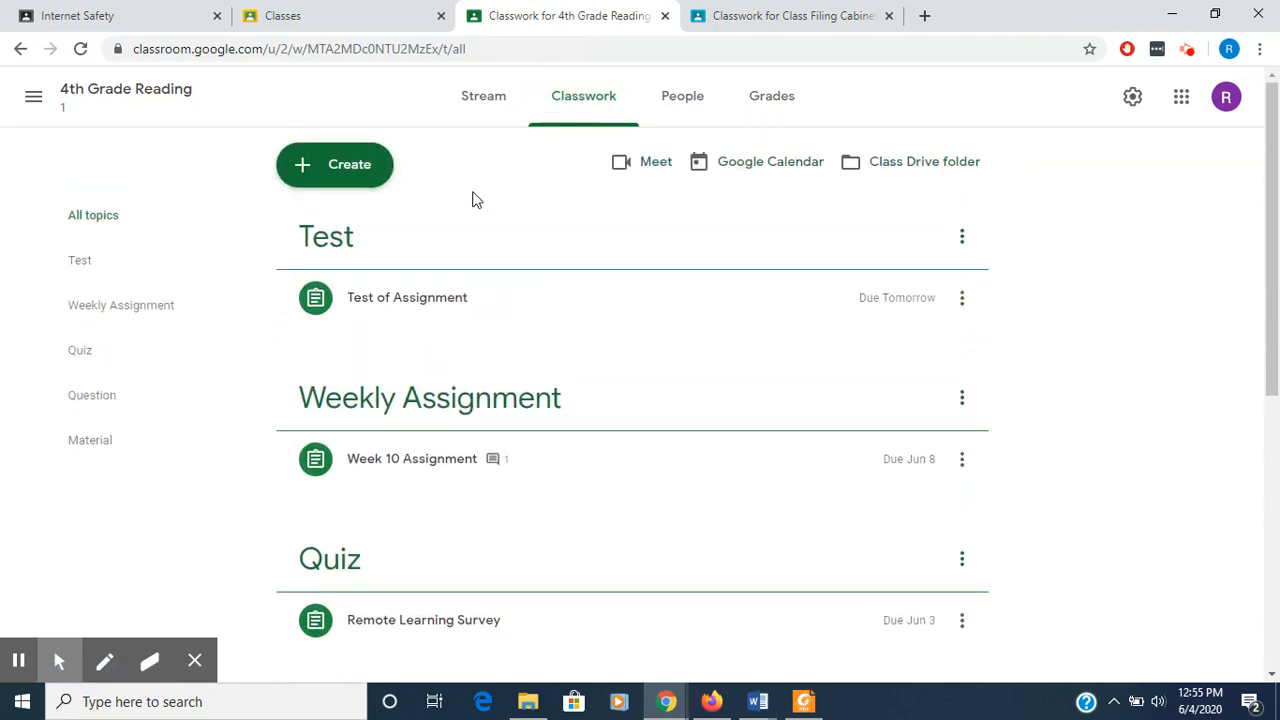
click(341, 177)
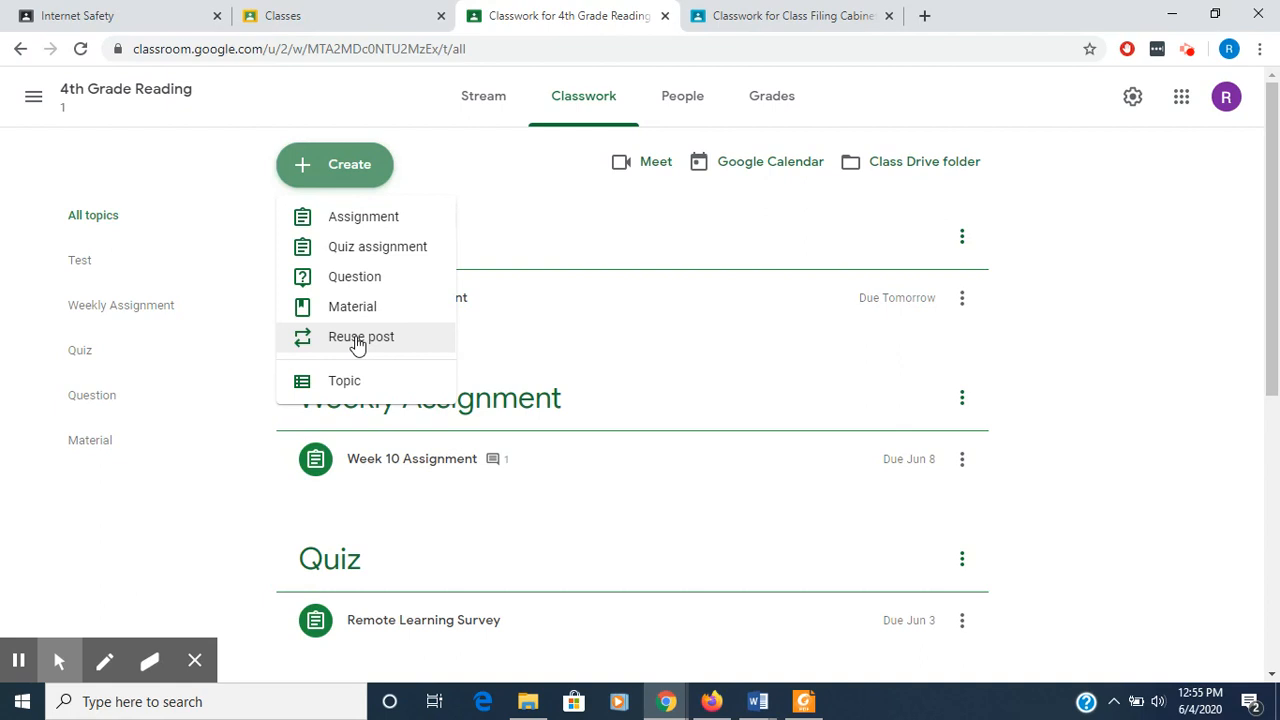
Look over the Class Filing Cabinet among the classes and examine the posts stored under its 4th Grade Reading topic.
click(790, 22)
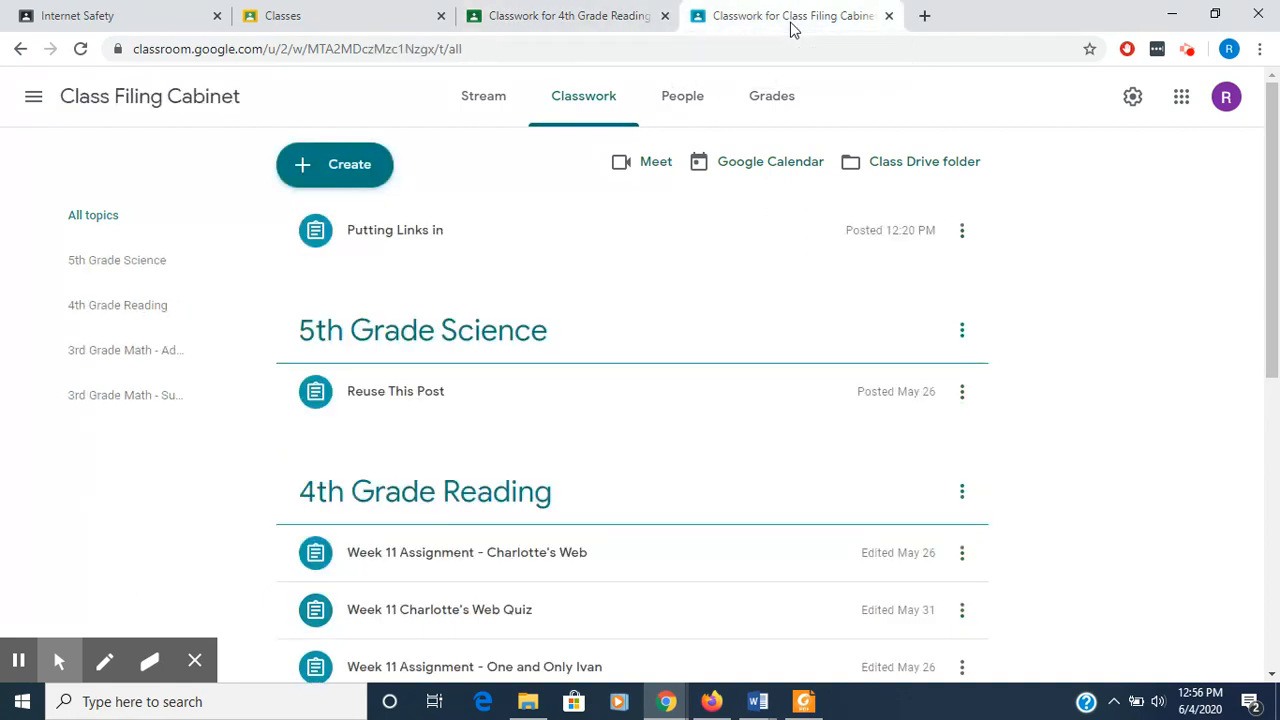
click(314, 24)
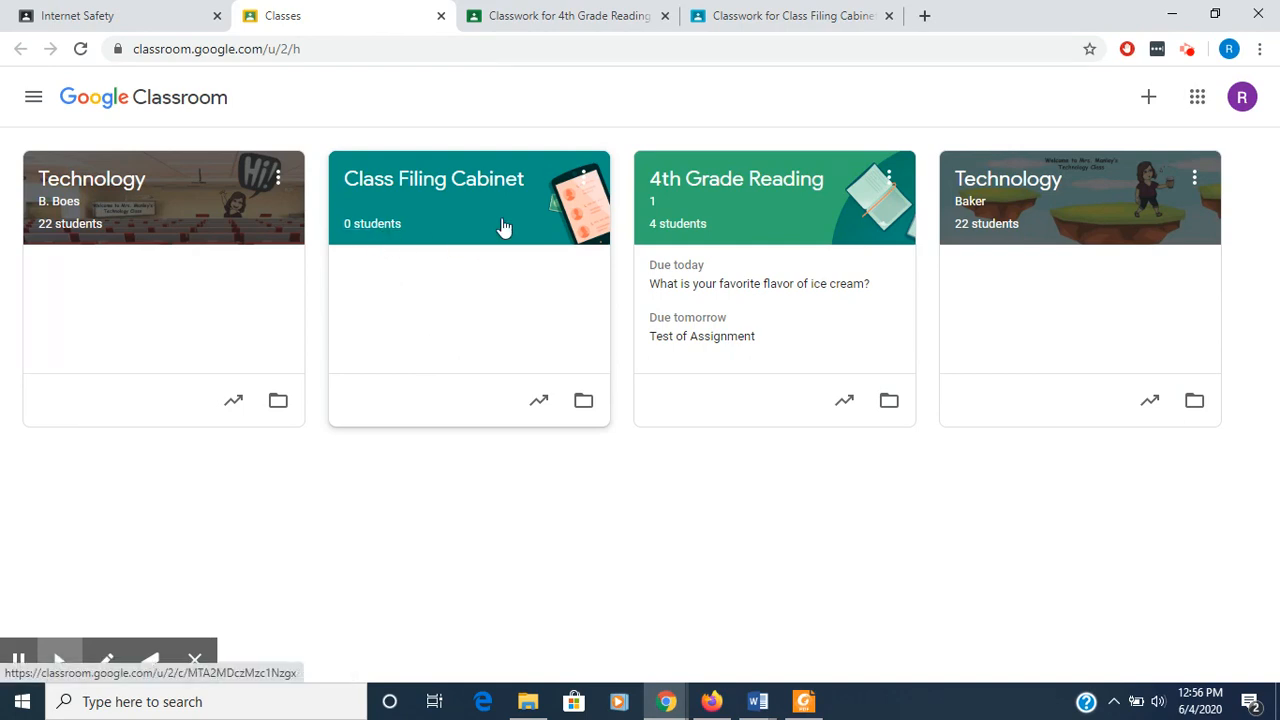
click(773, 30)
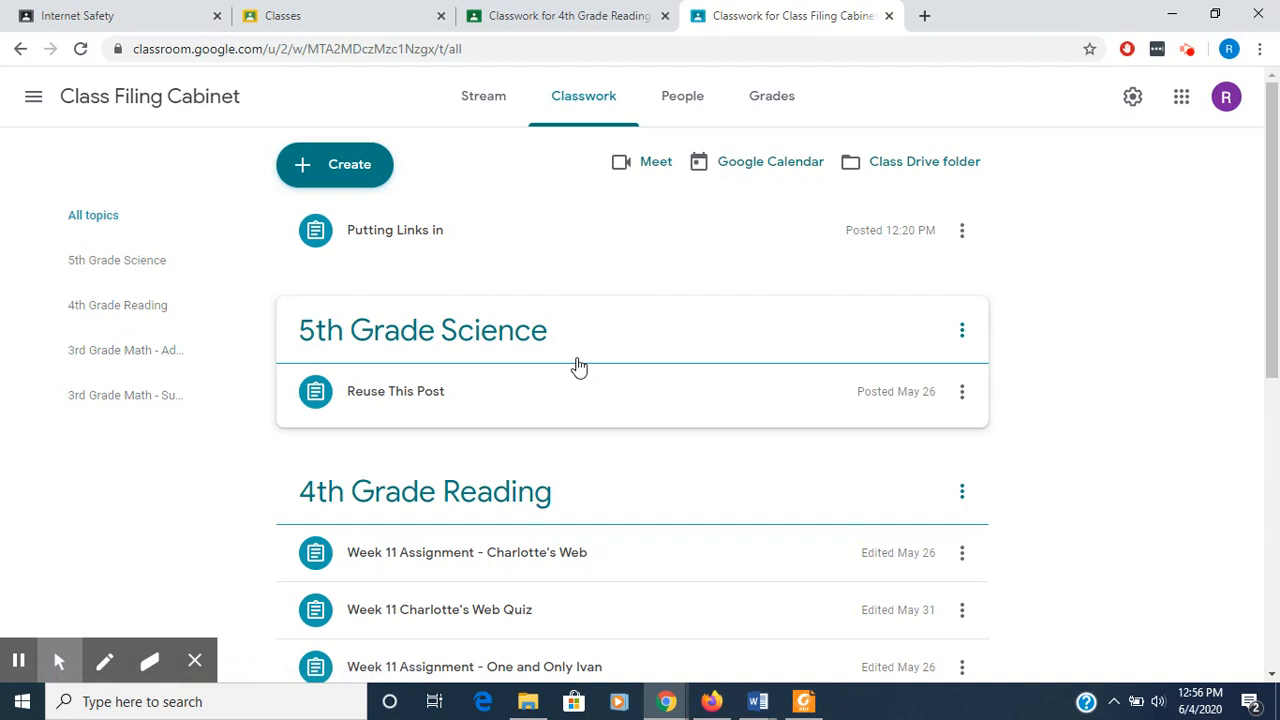
scroll(578, 367, down, 3)
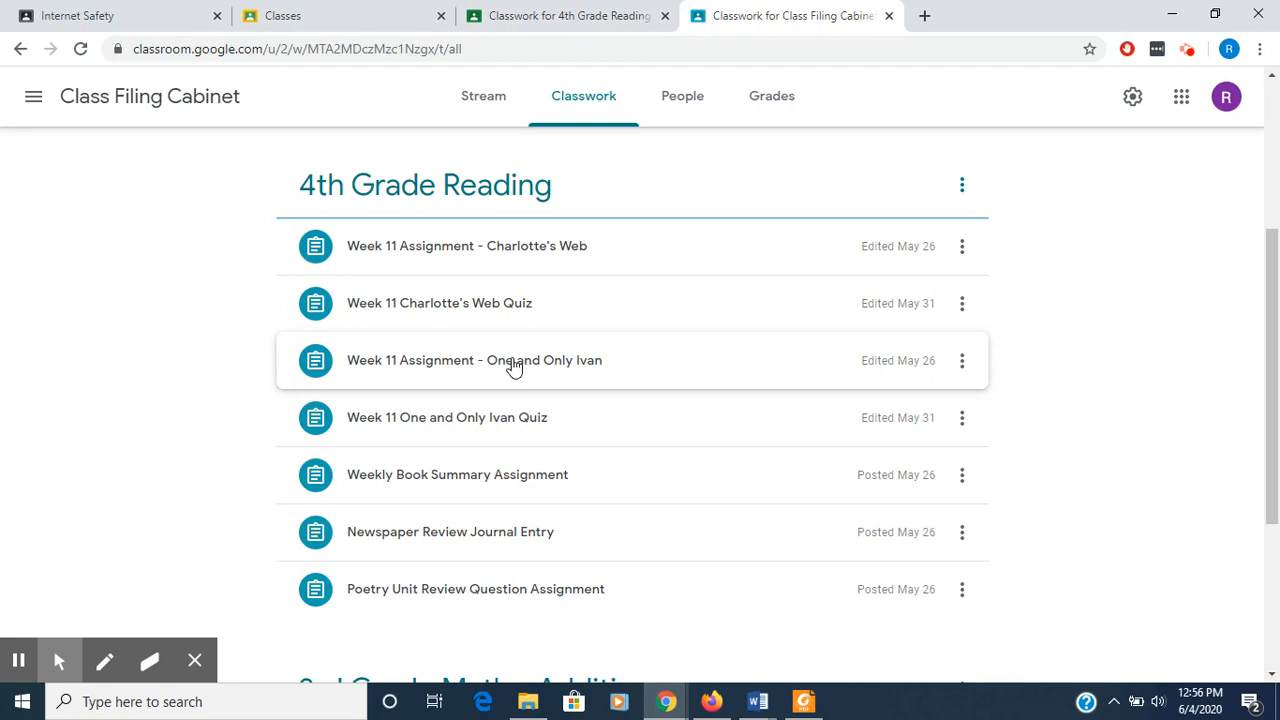
Reuse the Class Filing Cabinet post "Week 11 Assignment - One and Only Ivan" in the 4th Grade Reading class.
click(533, 14)
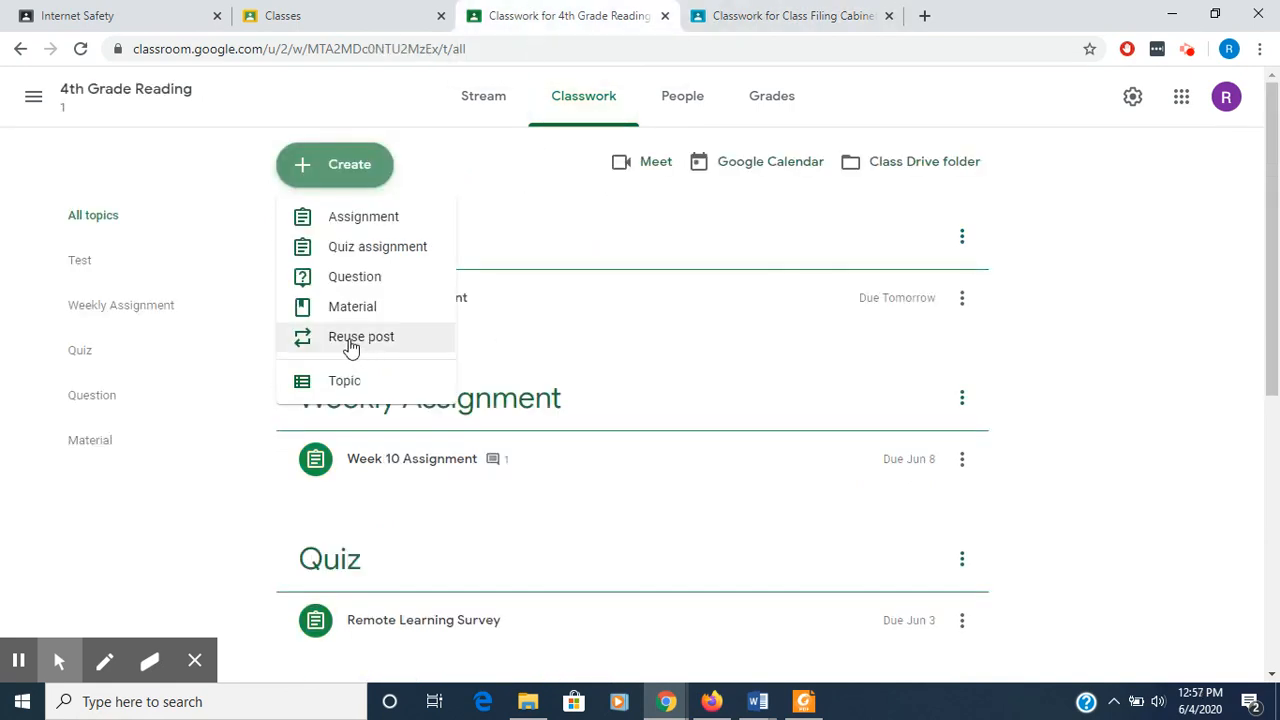
click(351, 340)
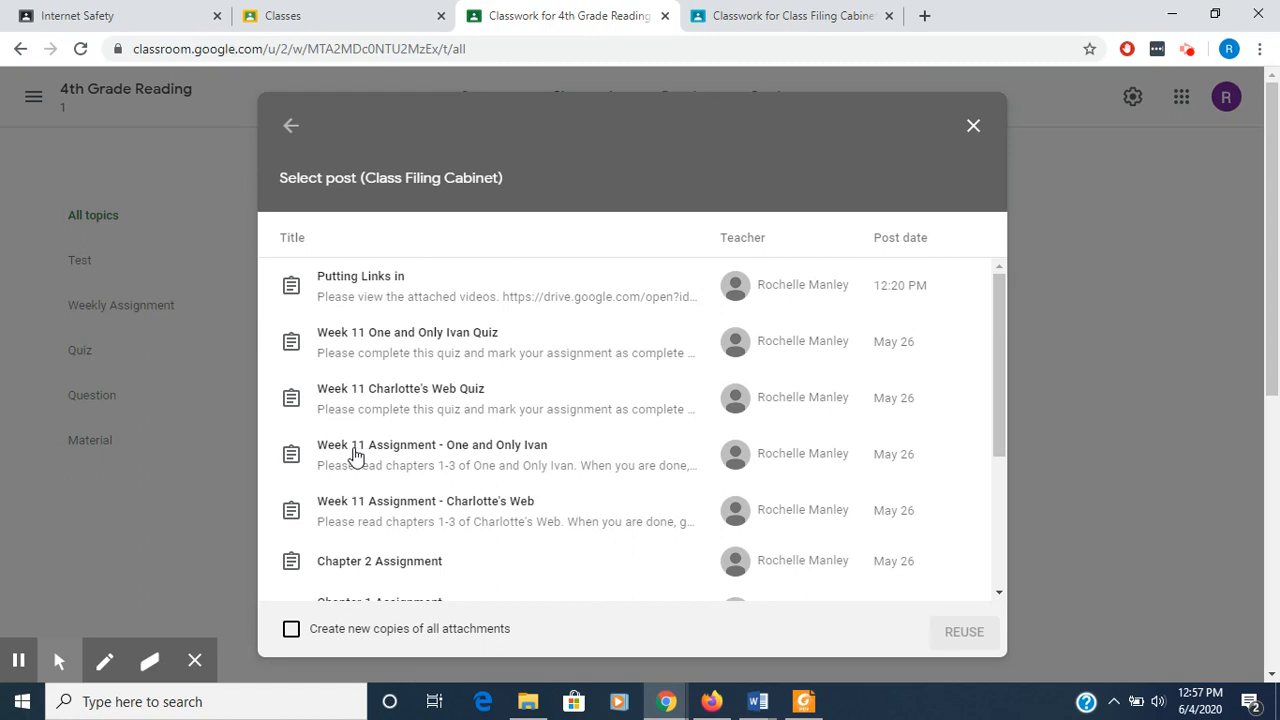
click(474, 451)
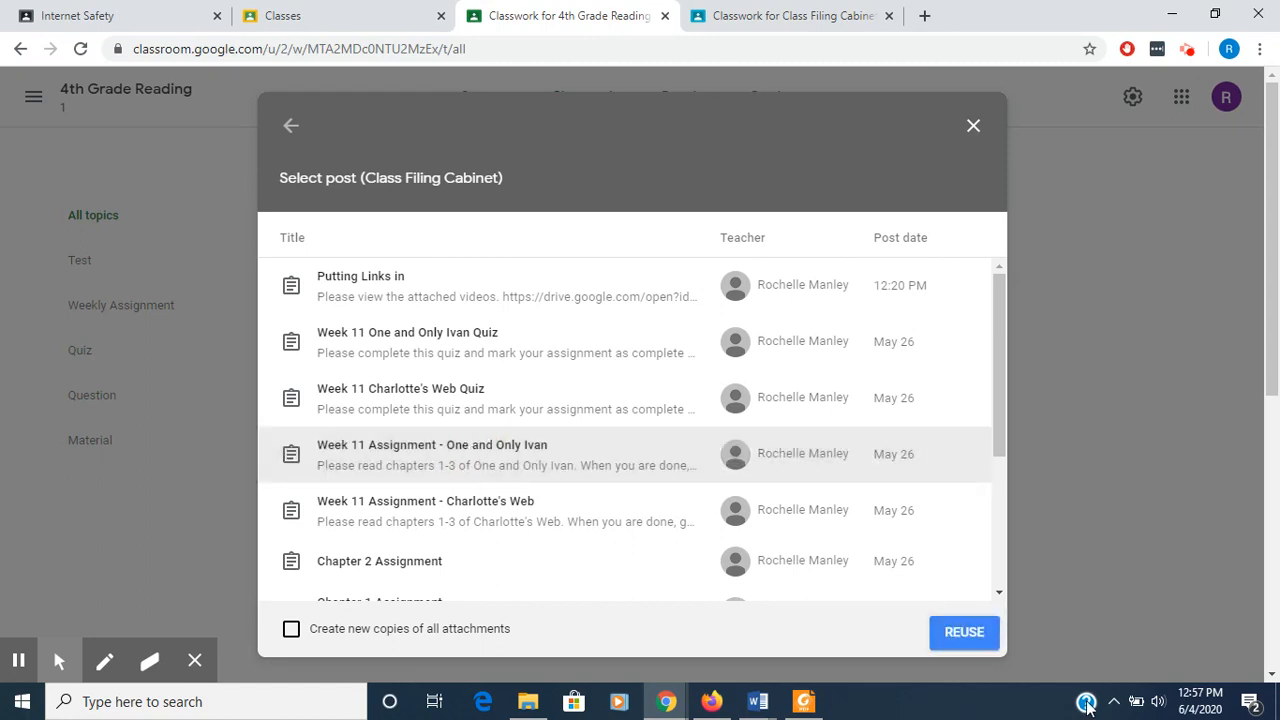
click(962, 633)
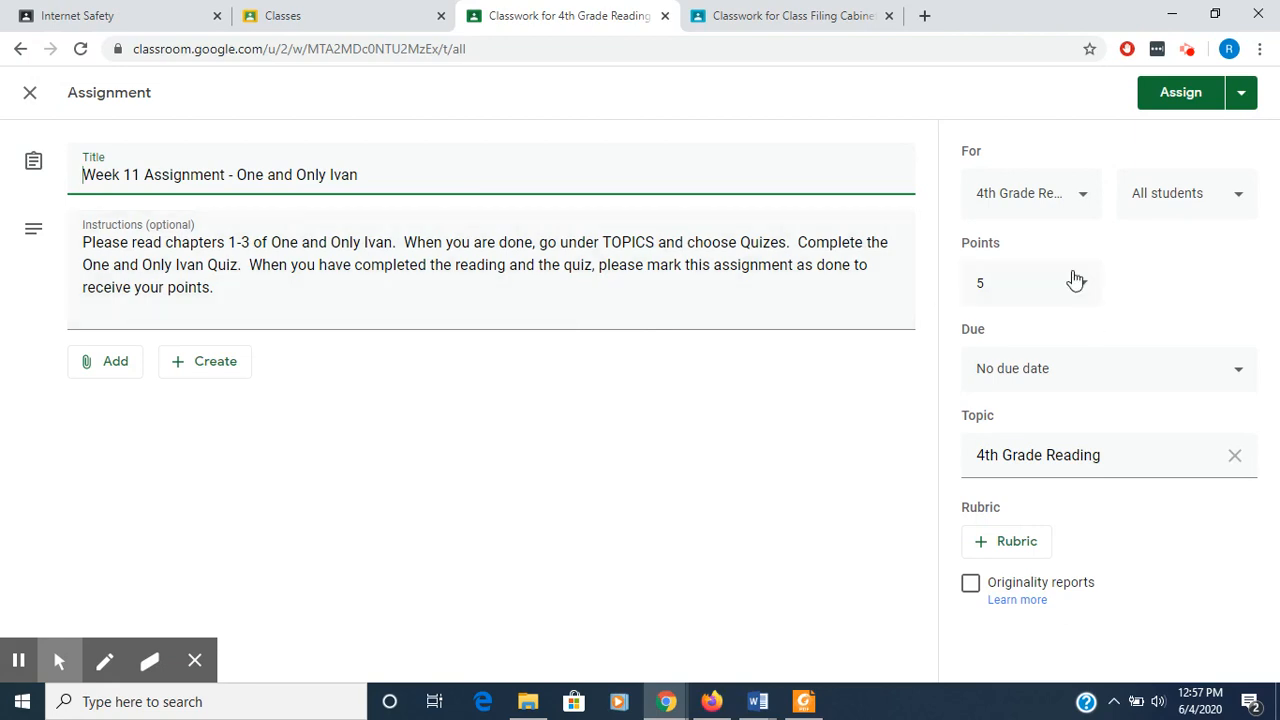
Set the due date of the reused One and Only Ivan assignment to Jun 12, 2020.
click(1241, 377)
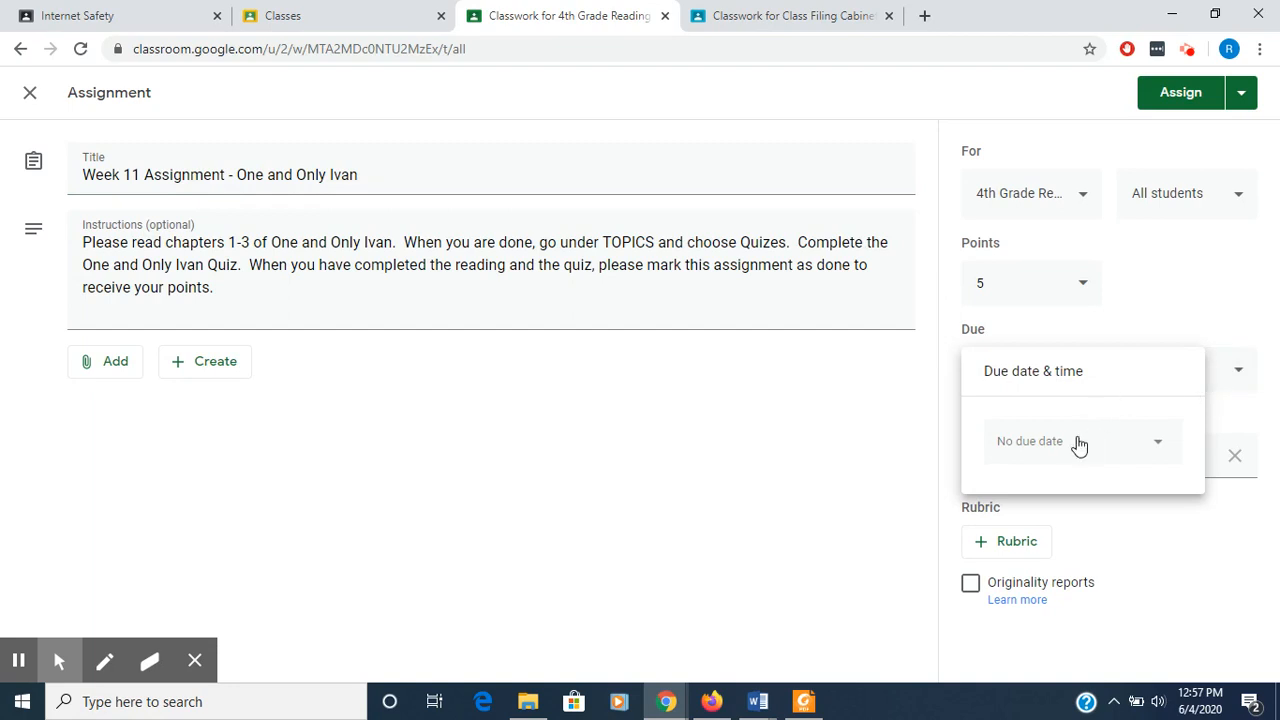
click(1157, 443)
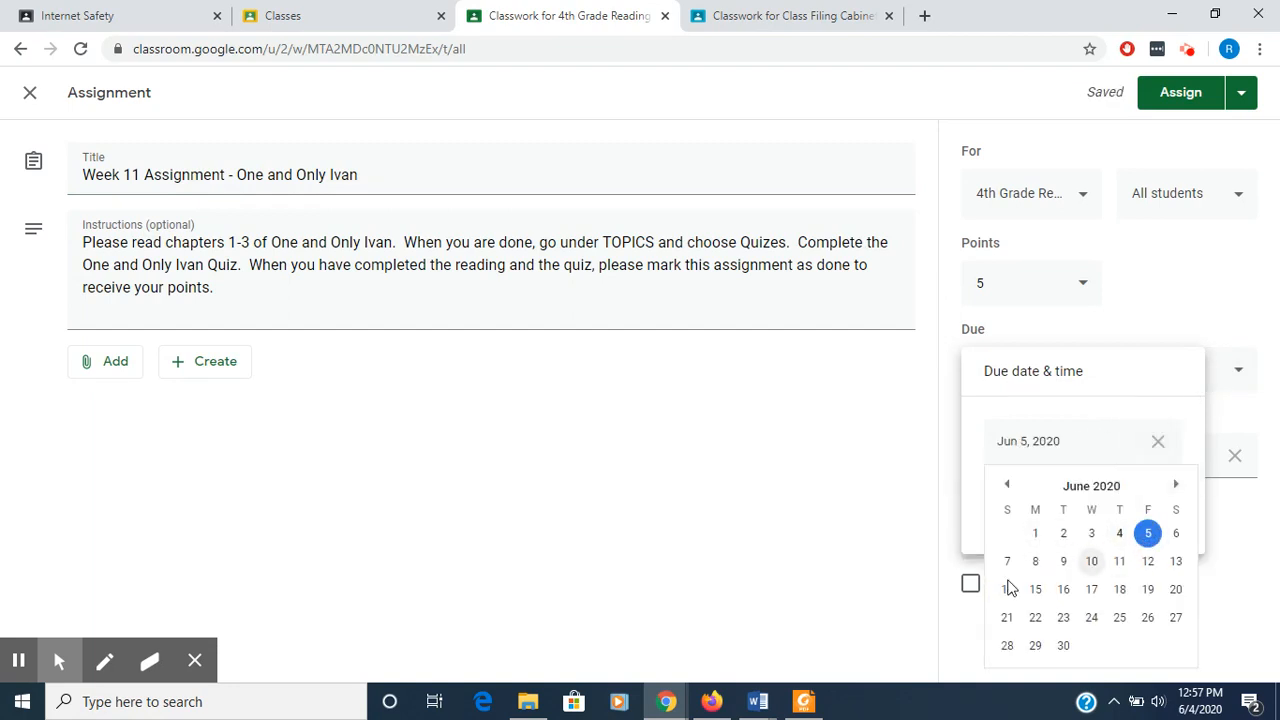
click(1148, 562)
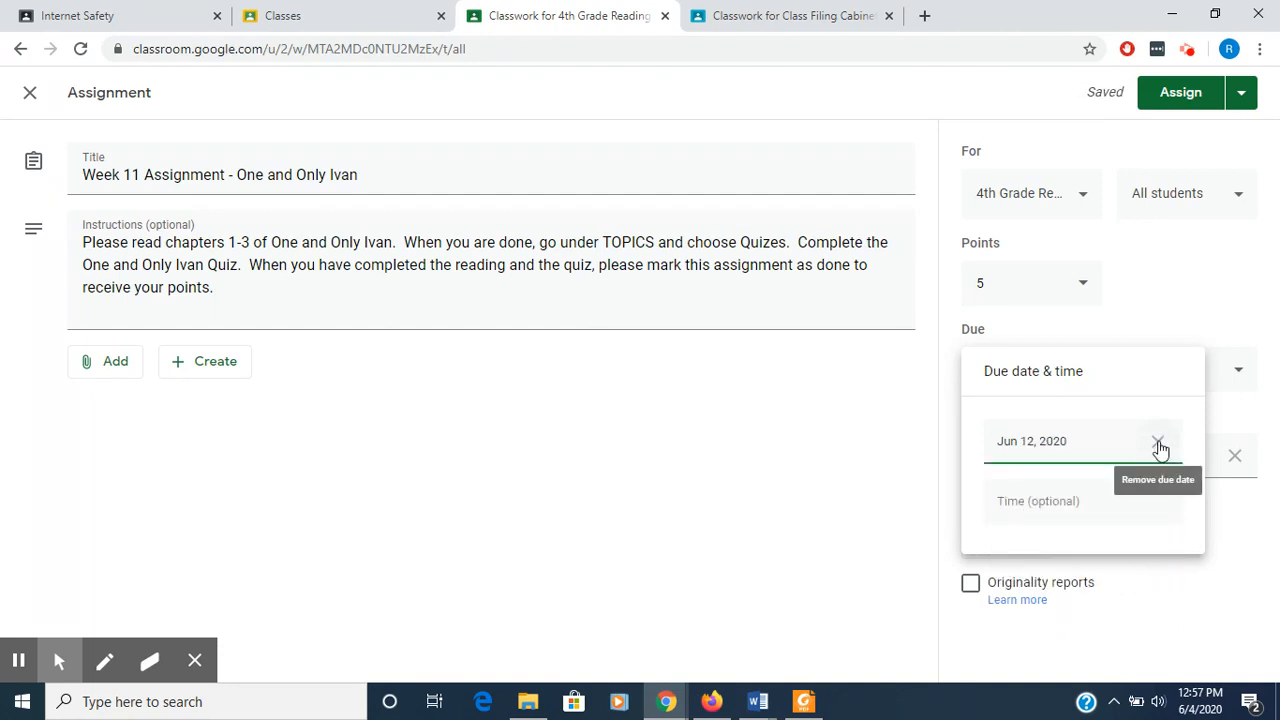
click(1224, 636)
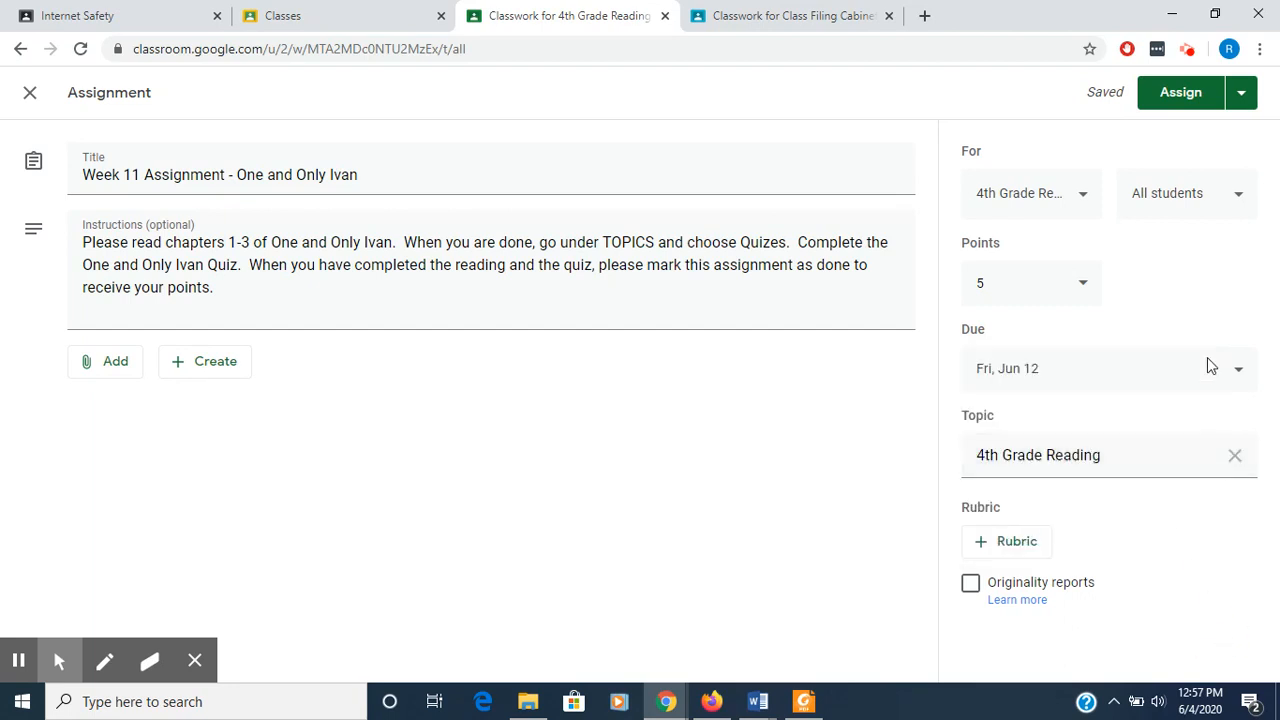
Limit the One and Only Ivan assignment to the first and third listed students, and assign it.
click(1238, 194)
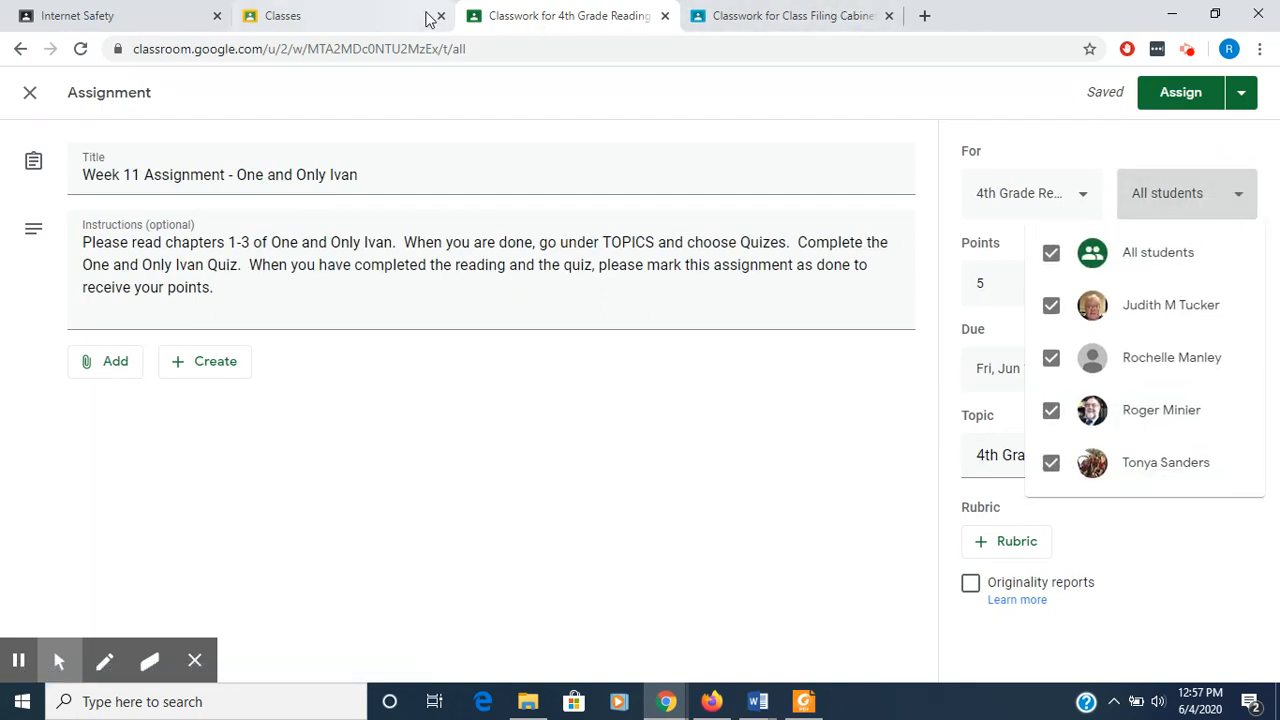
click(790, 17)
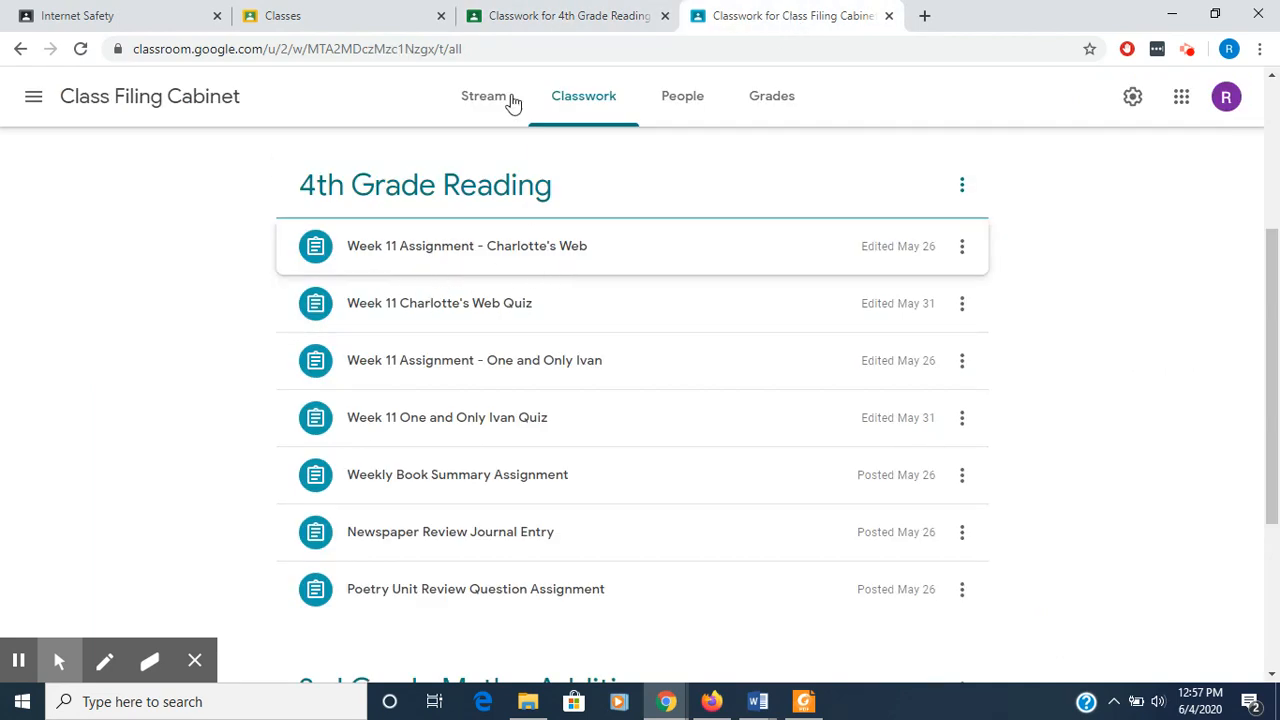
click(575, 17)
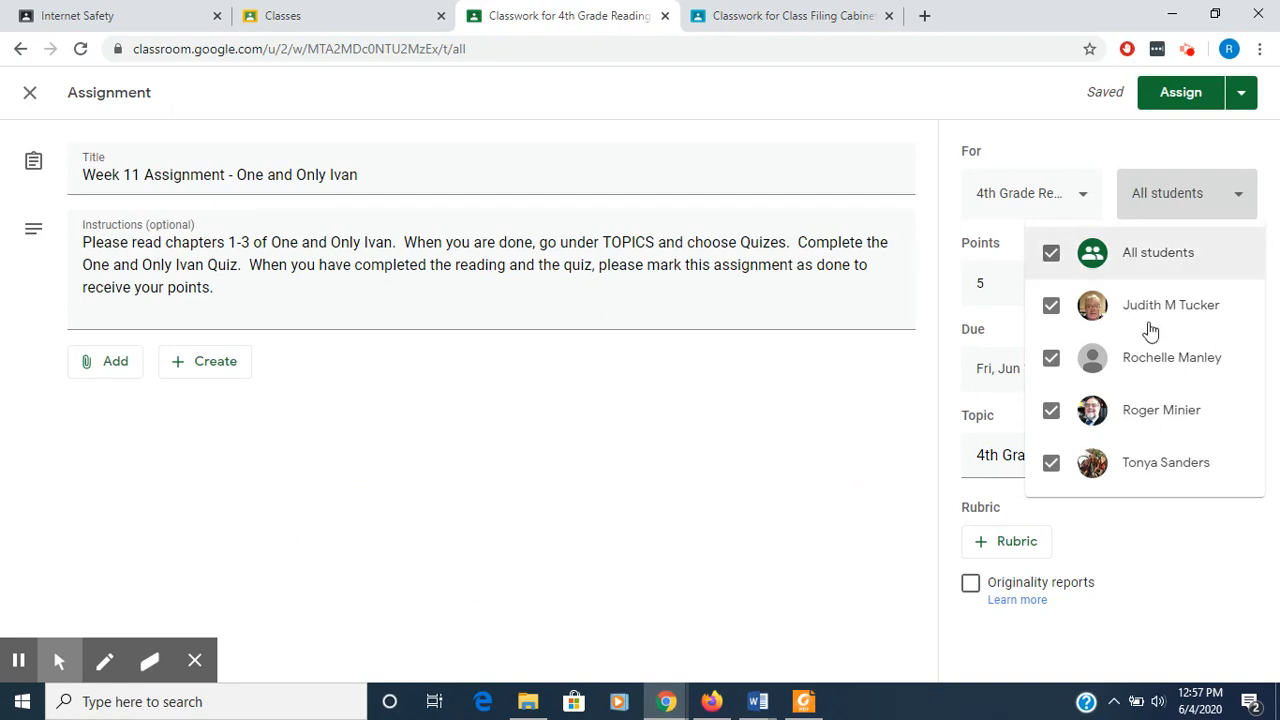
click(1052, 255)
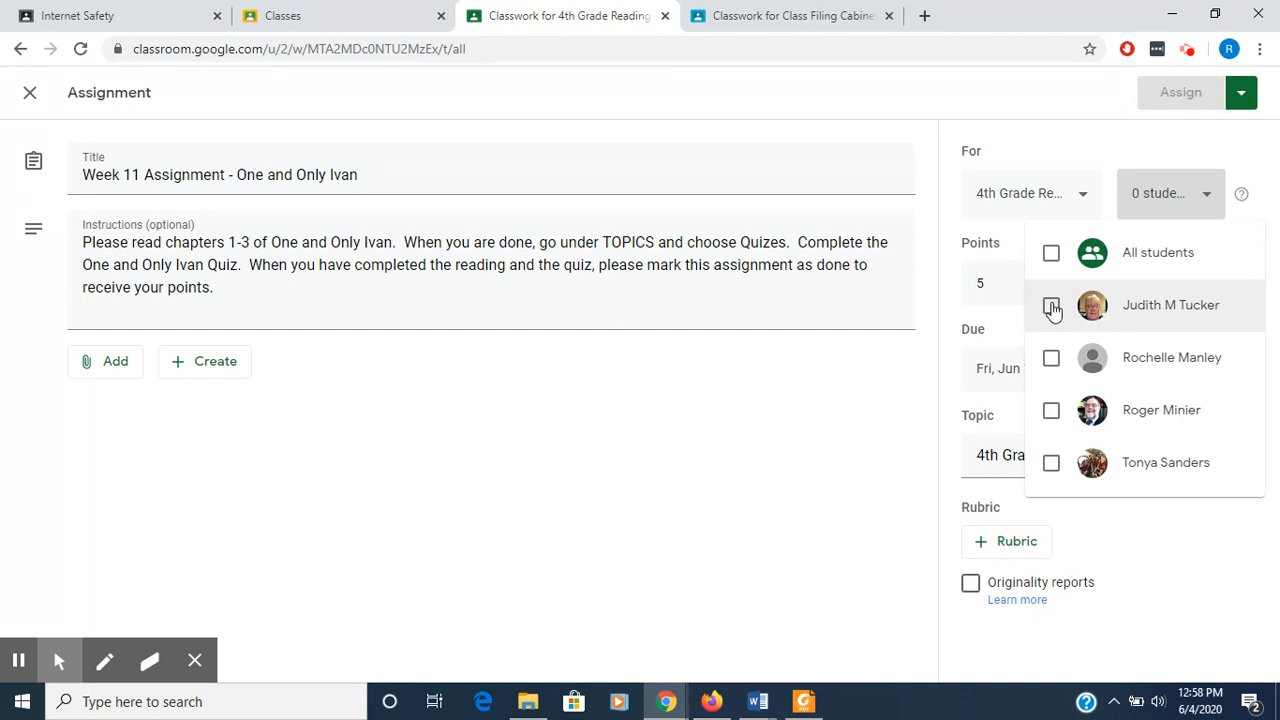
click(1051, 306)
click(1051, 411)
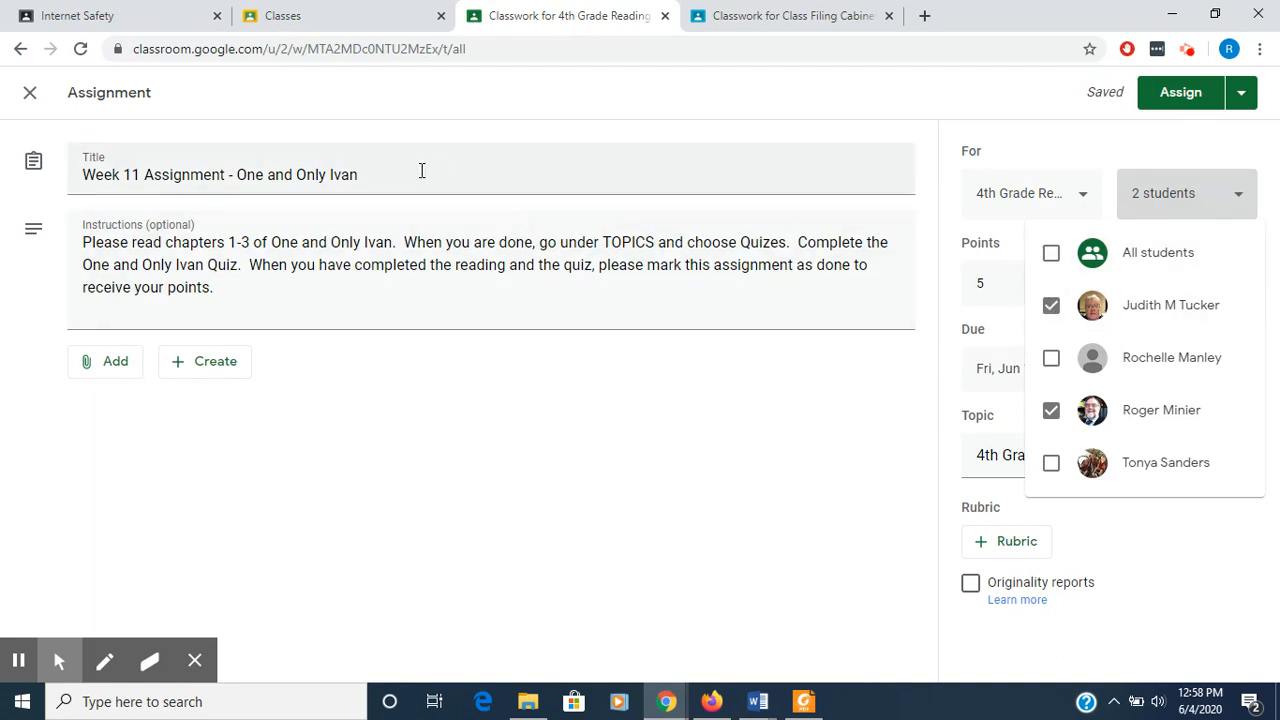
click(747, 464)
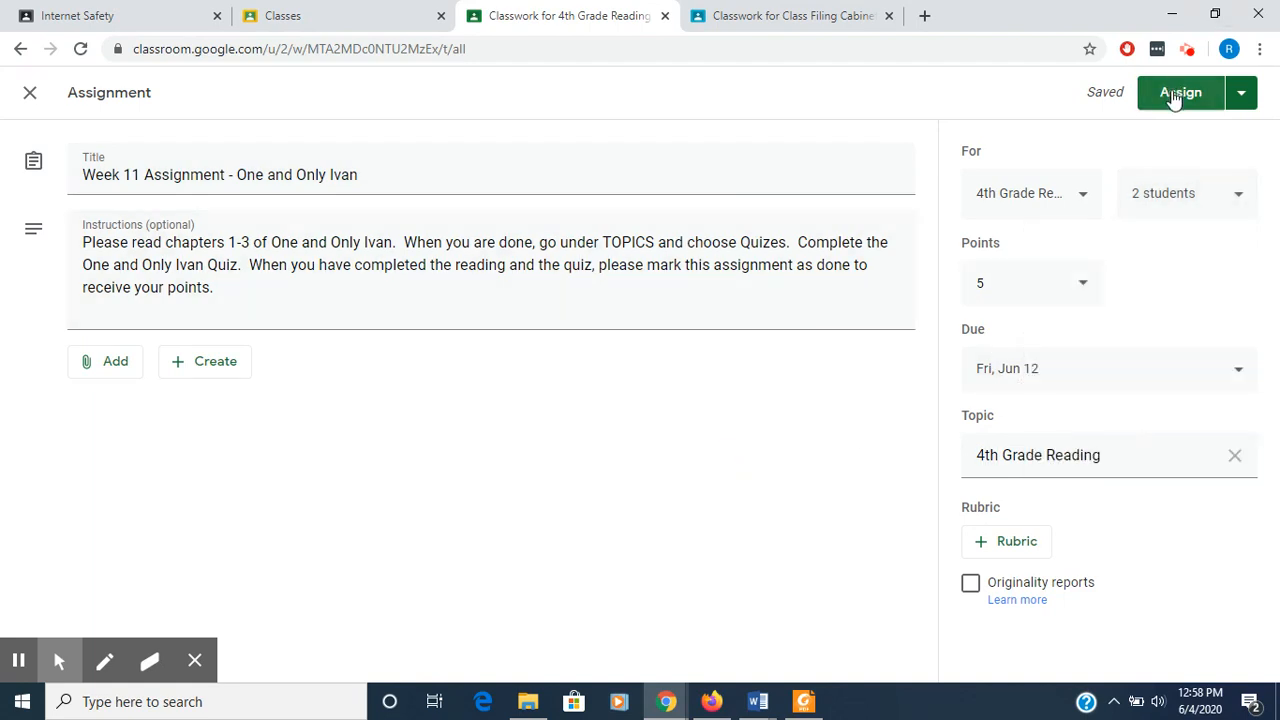
click(1176, 95)
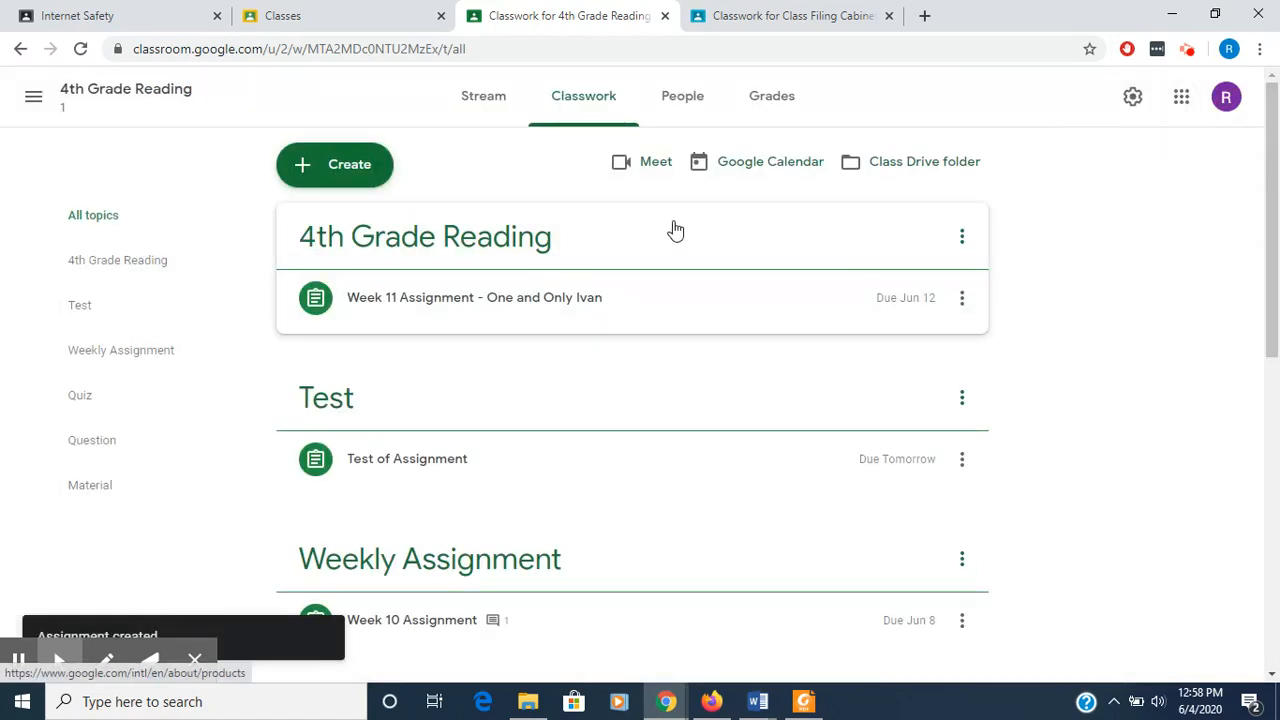
Reuse the Class Filing Cabinet post "Week 11 One and Only Ivan Quiz" in the 4th Grade Reading class.
click(356, 186)
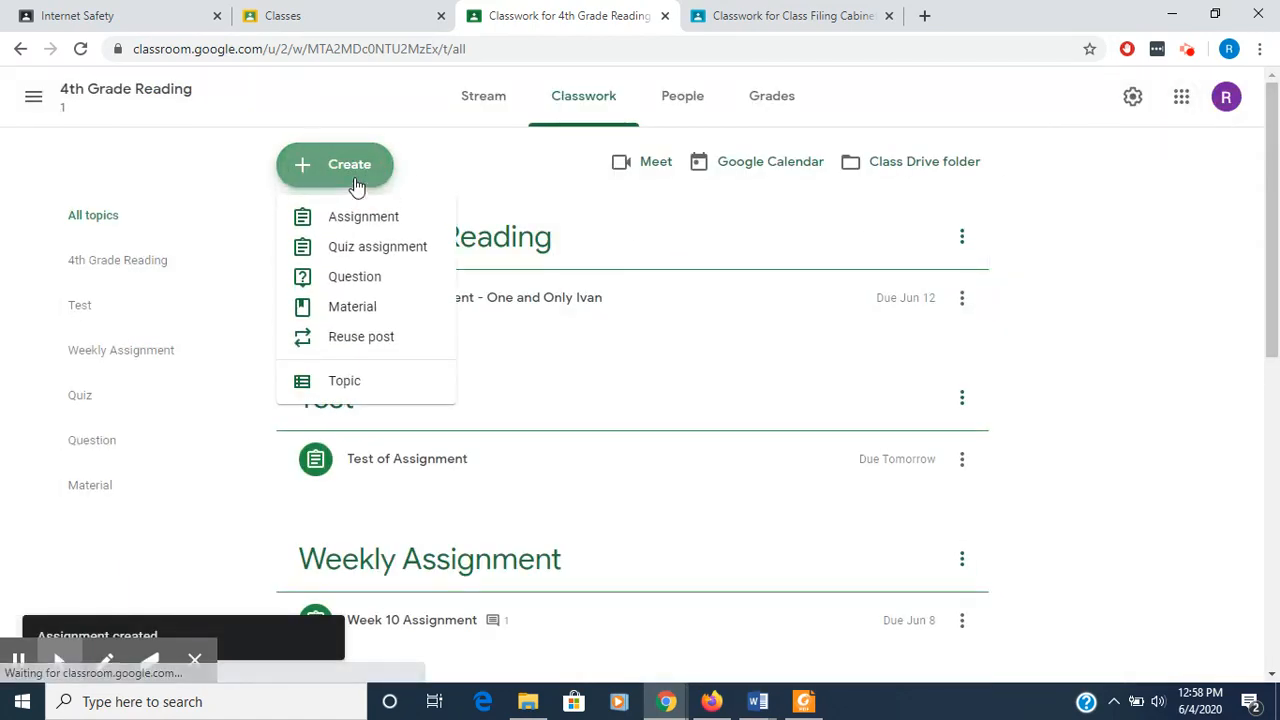
click(352, 337)
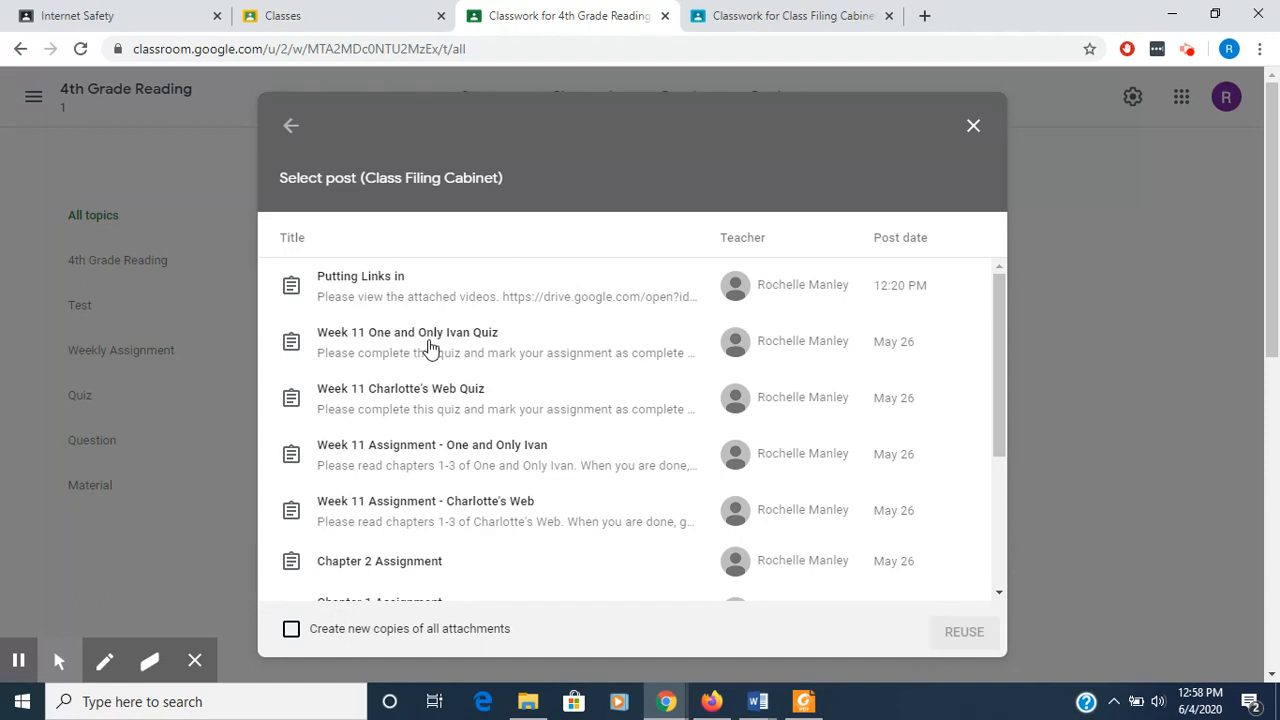
click(447, 347)
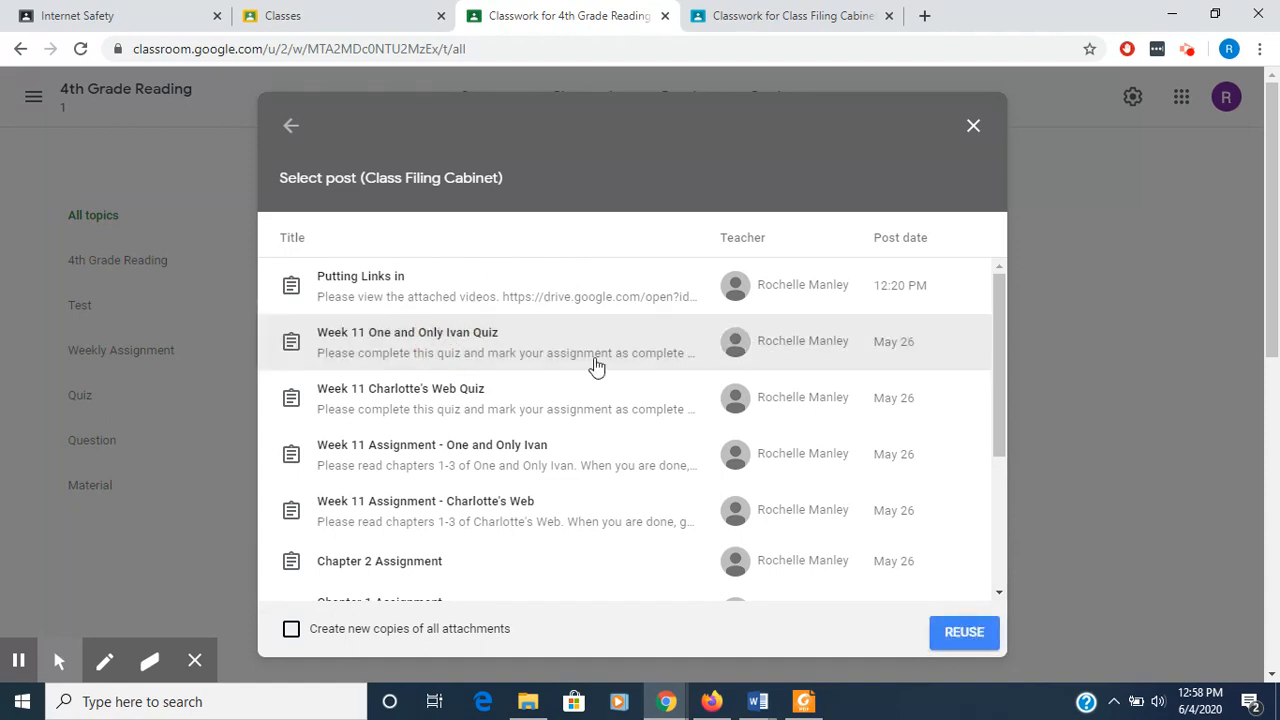
click(964, 634)
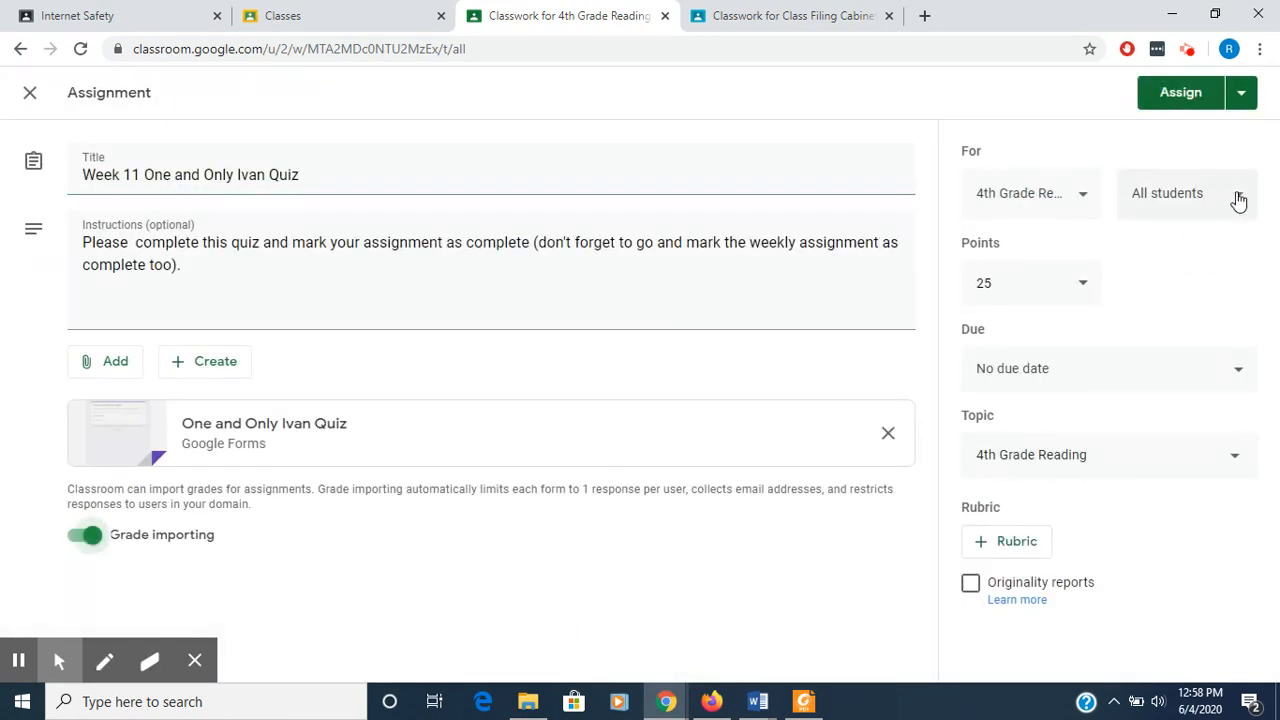
Limit the One and Only Ivan Quiz to the first and third listed students instead of all students.
click(1235, 195)
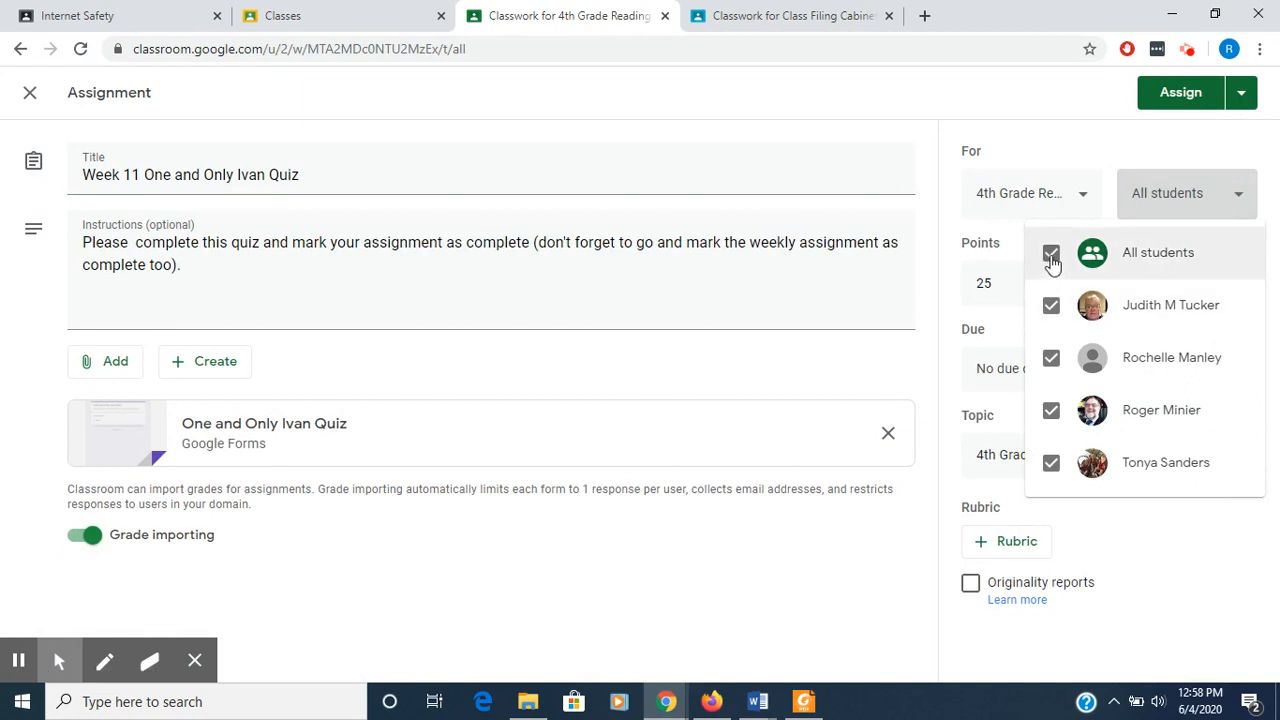
click(1051, 256)
click(1051, 306)
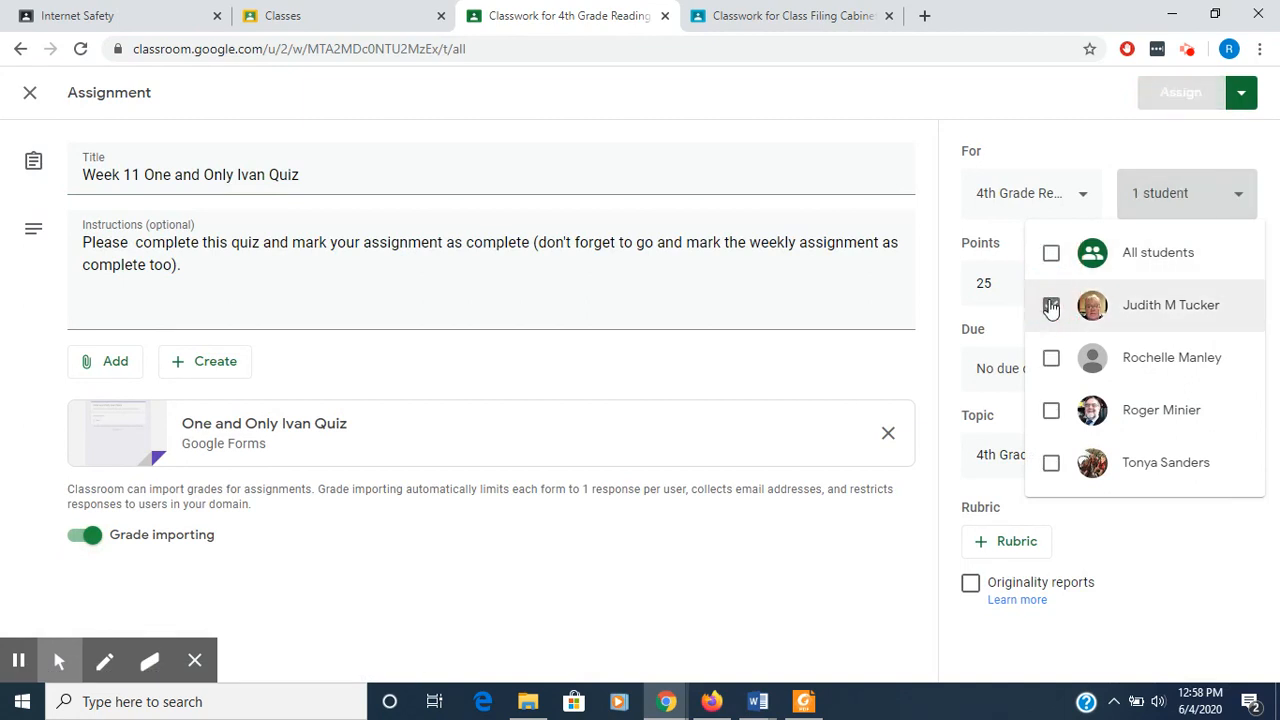
click(1051, 411)
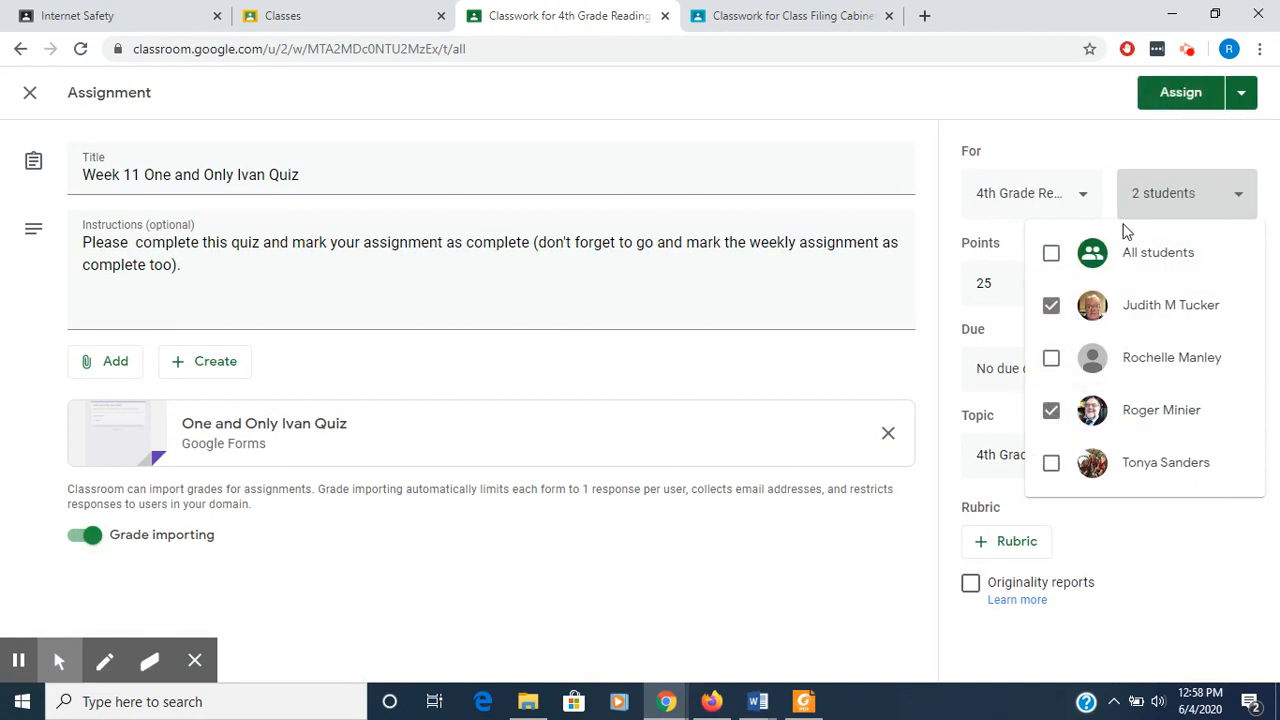
Set the One and Only Ivan Quiz's due date to Jun 12, 2020, and assign the quiz.
click(851, 597)
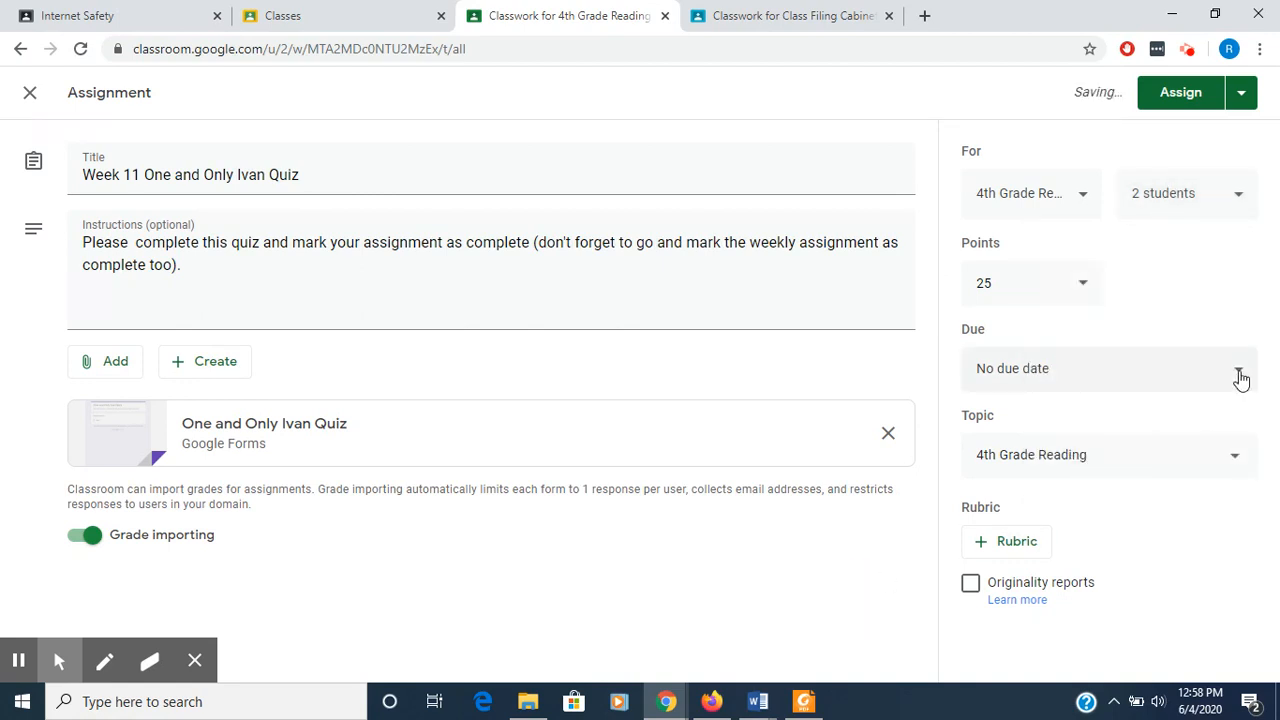
click(1240, 374)
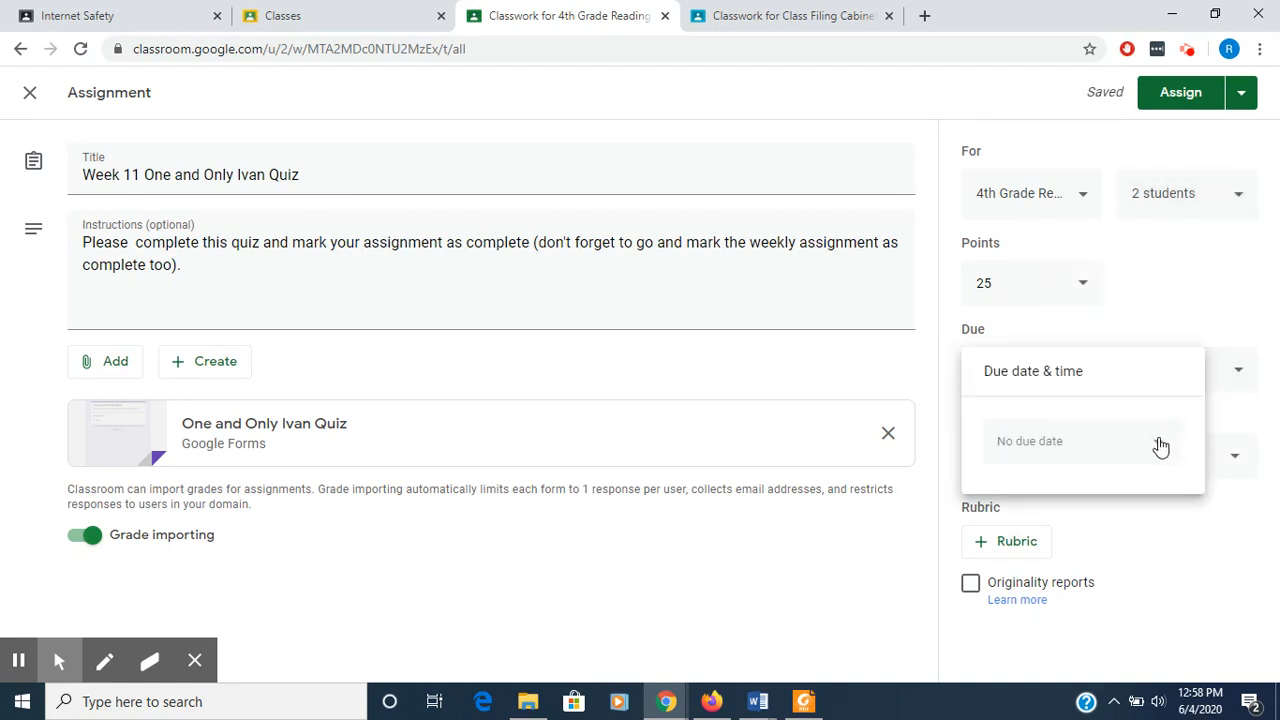
click(1160, 446)
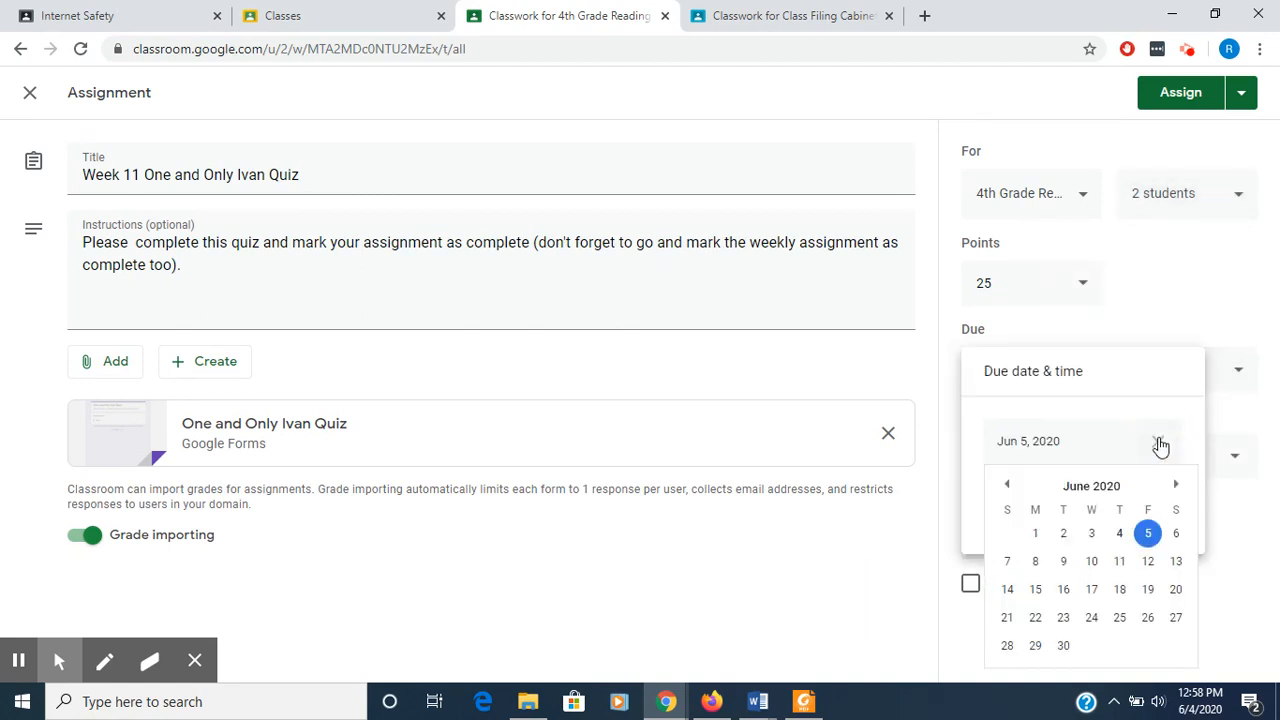
click(1148, 563)
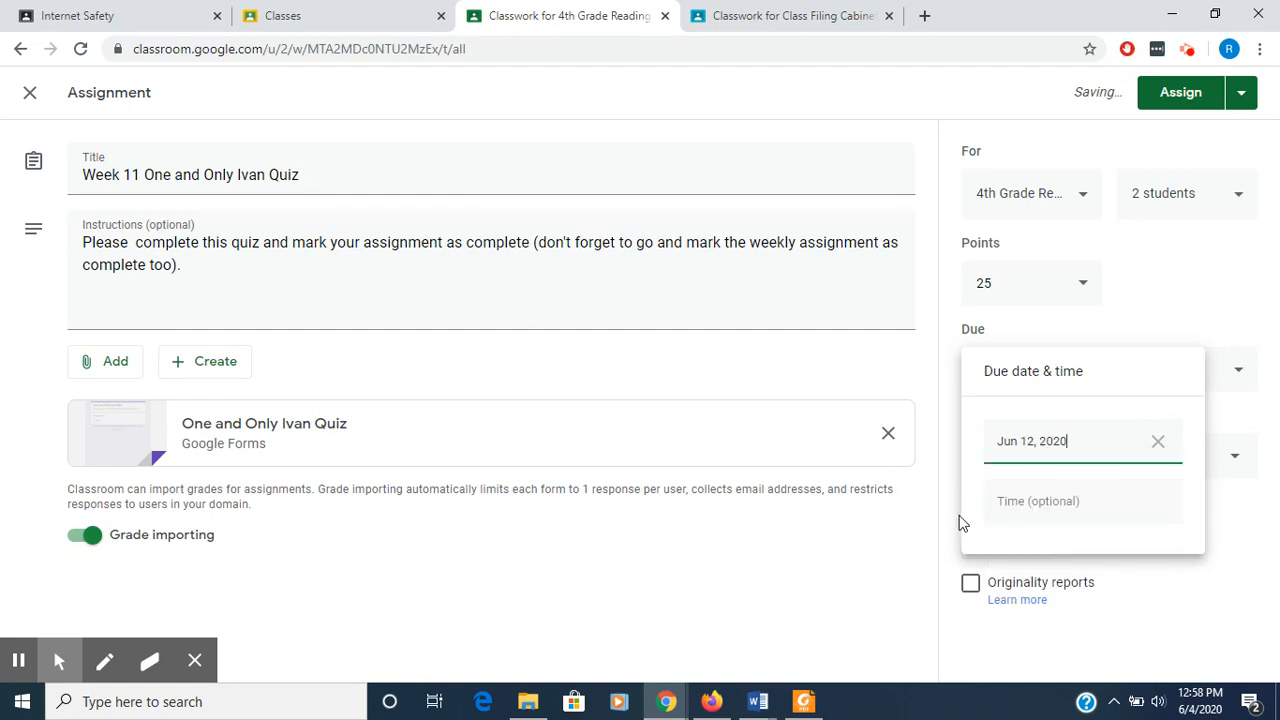
click(838, 572)
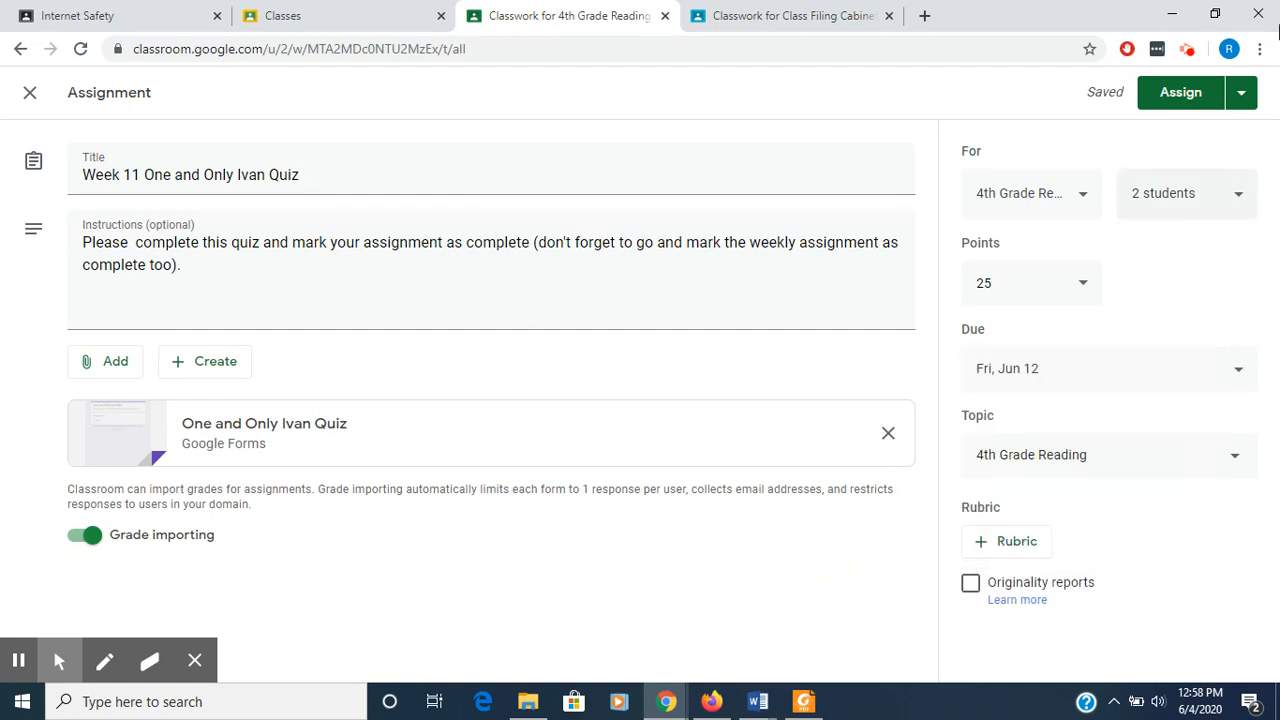
click(1178, 93)
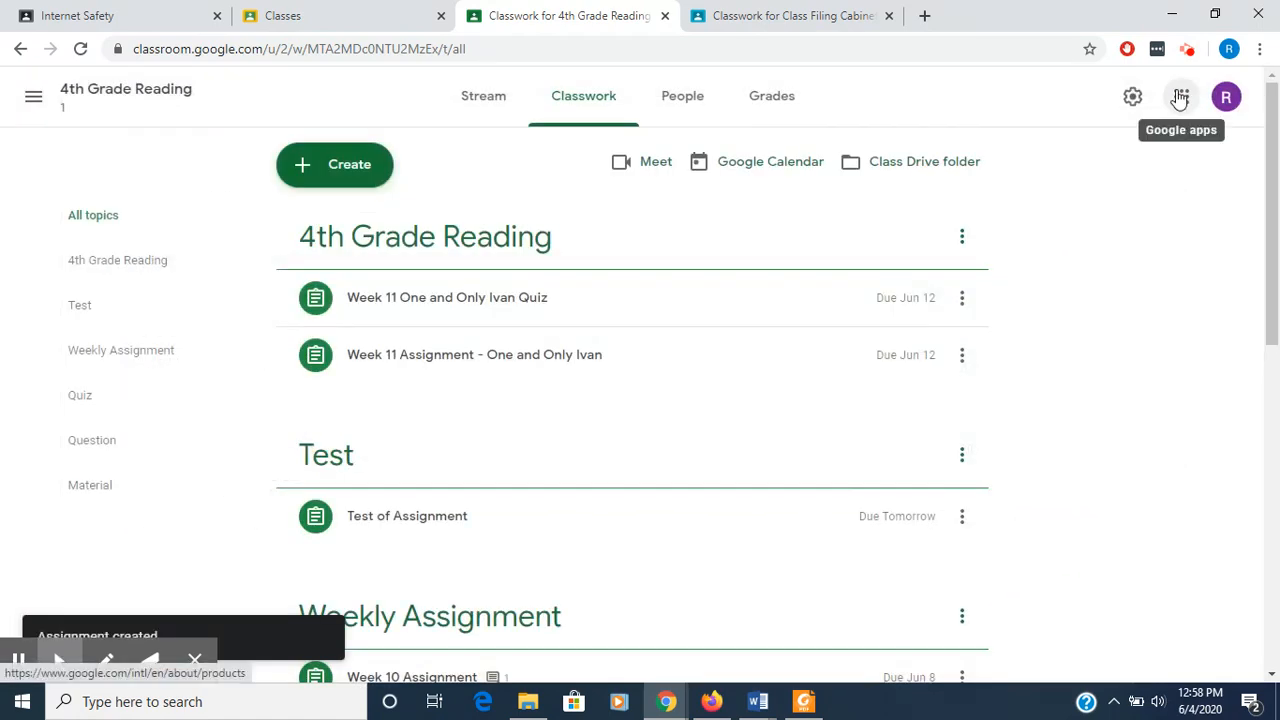
Reuse the Class Filing Cabinet post "Week 11 Assignment - Charlotte's Web" in the 4th Grade Reading class.
click(343, 164)
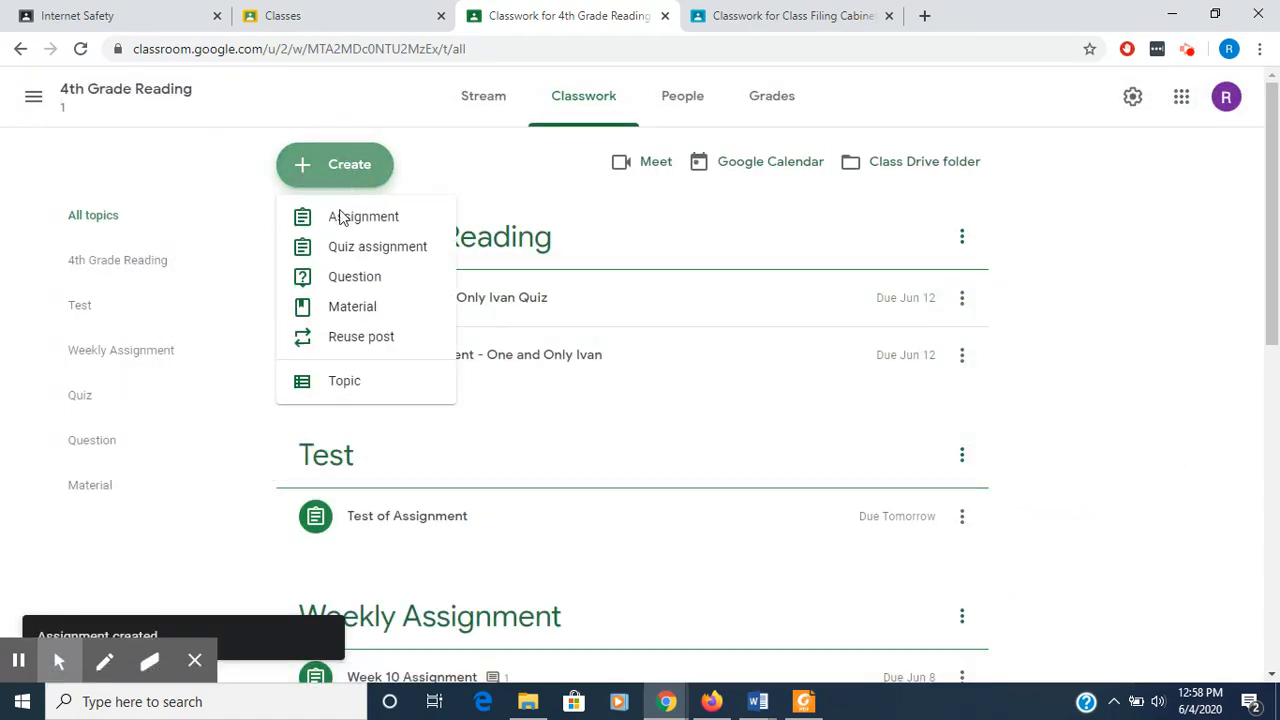
click(343, 340)
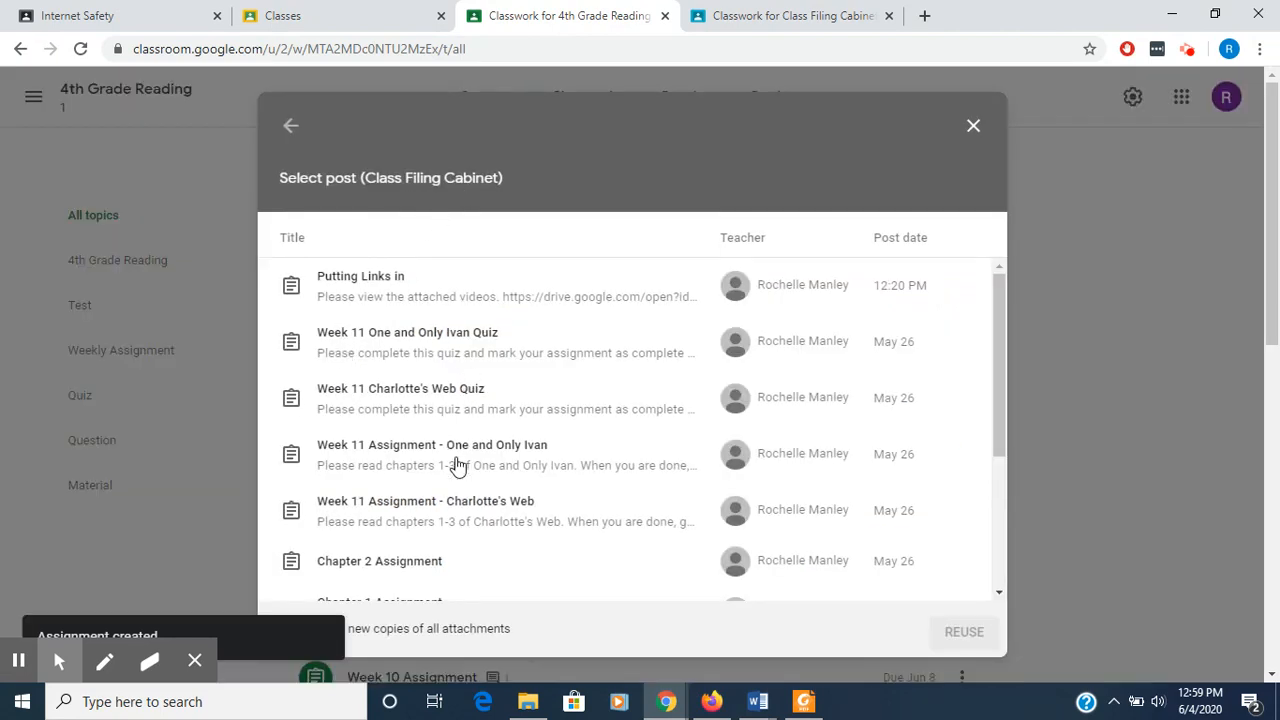
click(397, 510)
click(955, 640)
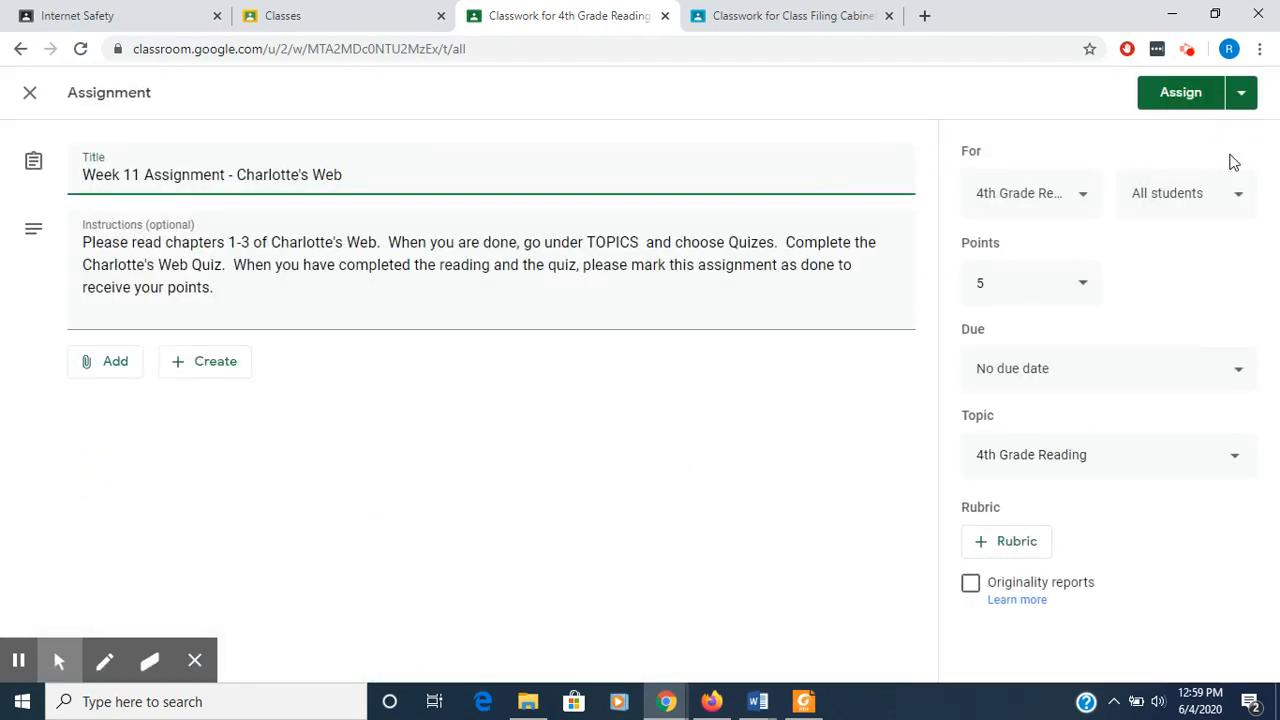
Limit the Charlotte's Web assignment to the second and fourth listed students instead of all students.
click(1237, 195)
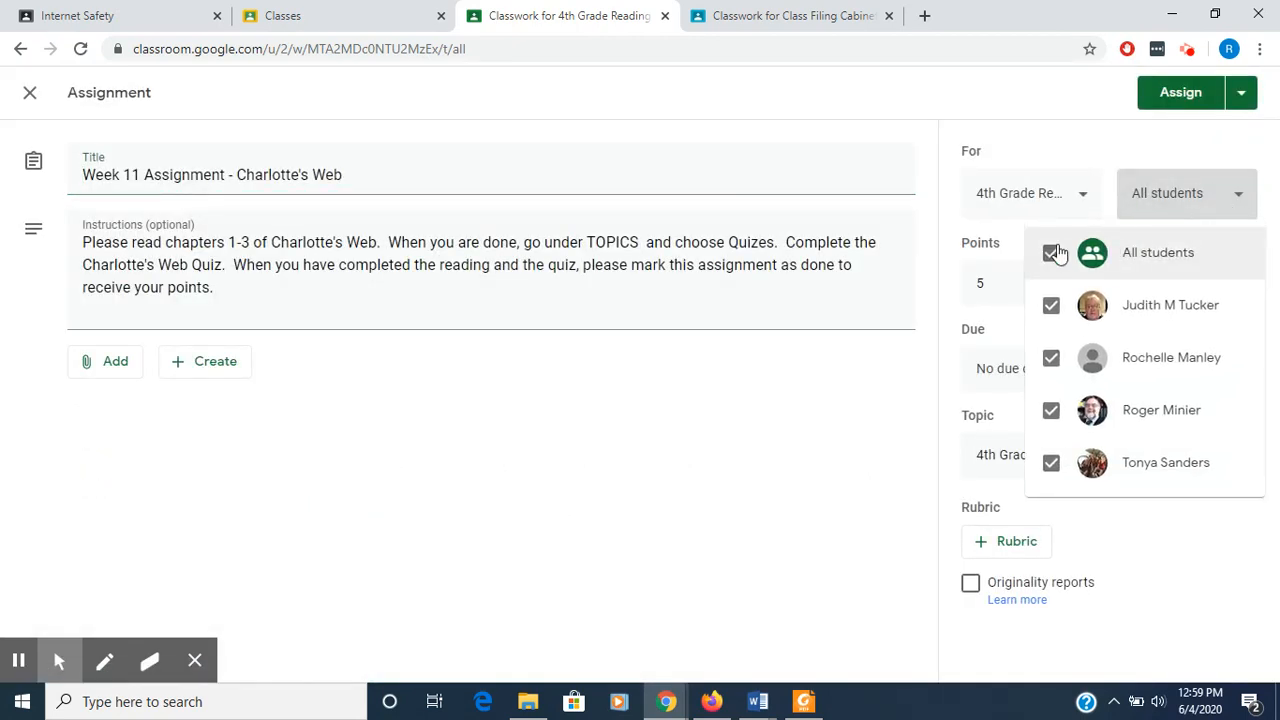
click(1055, 253)
click(1051, 360)
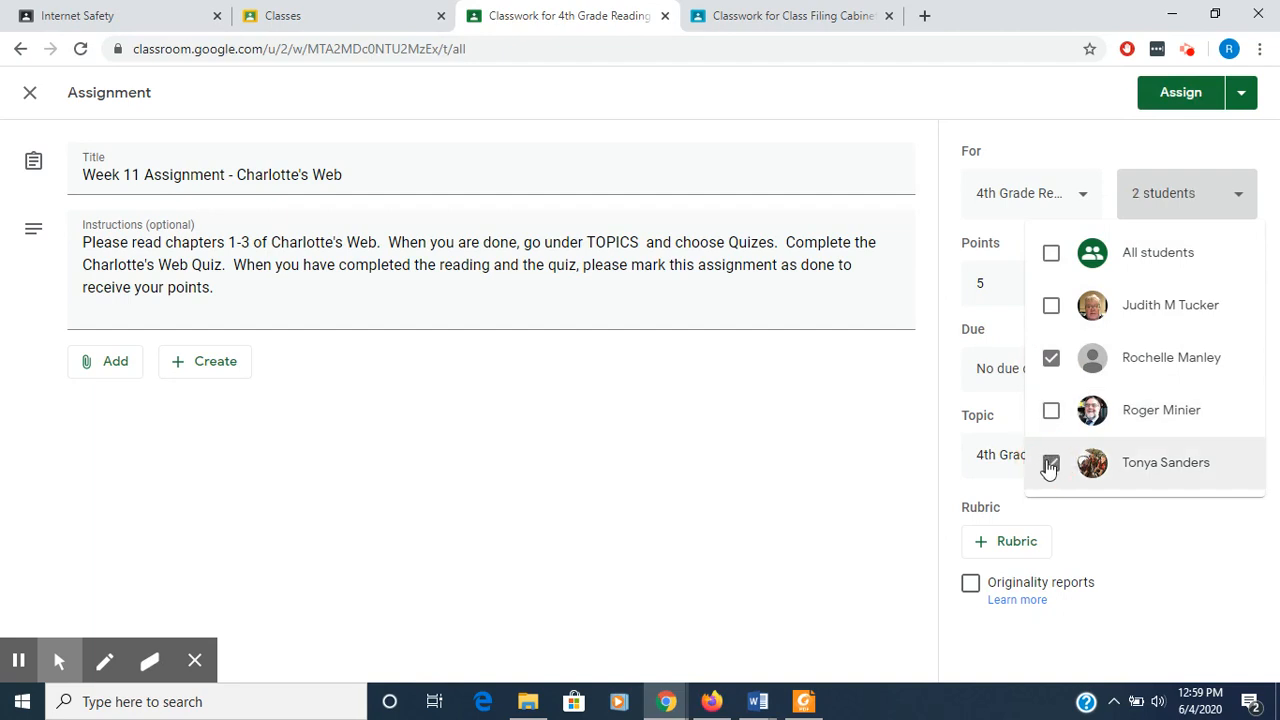
click(1171, 97)
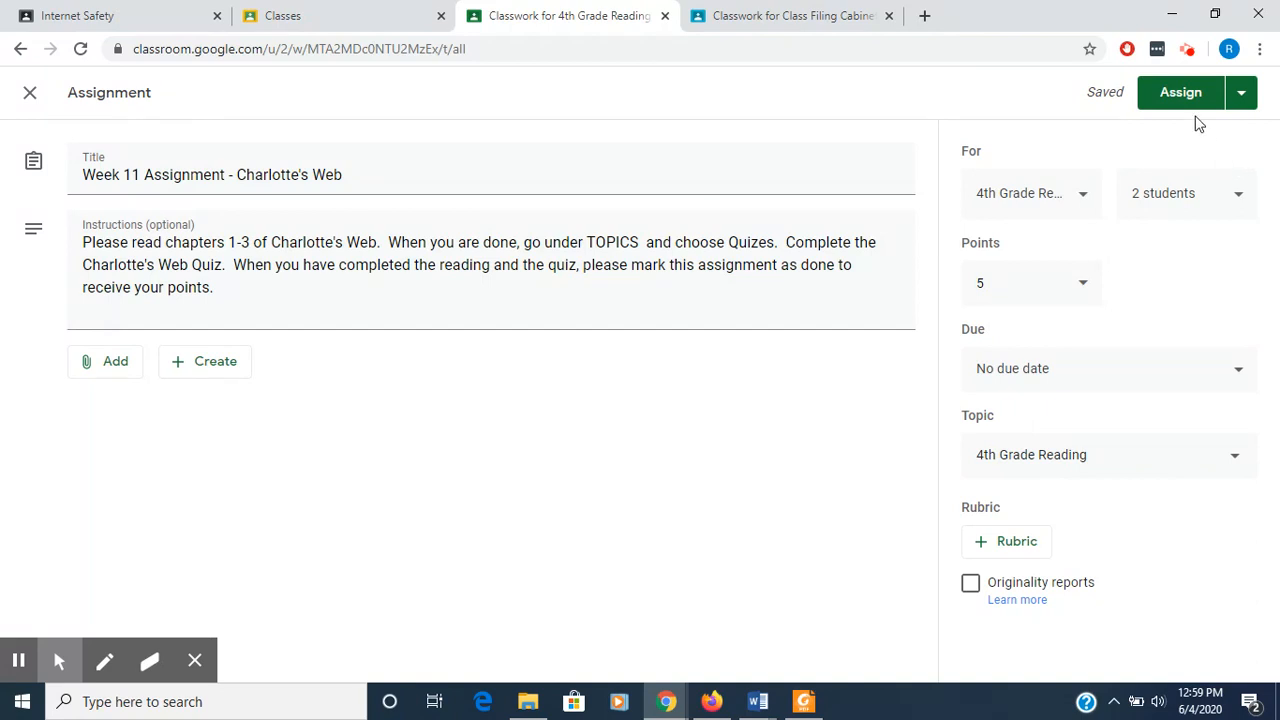
Set the Charlotte's Web assignment's due date to Jun 12, 2020, and assign it.
click(1242, 373)
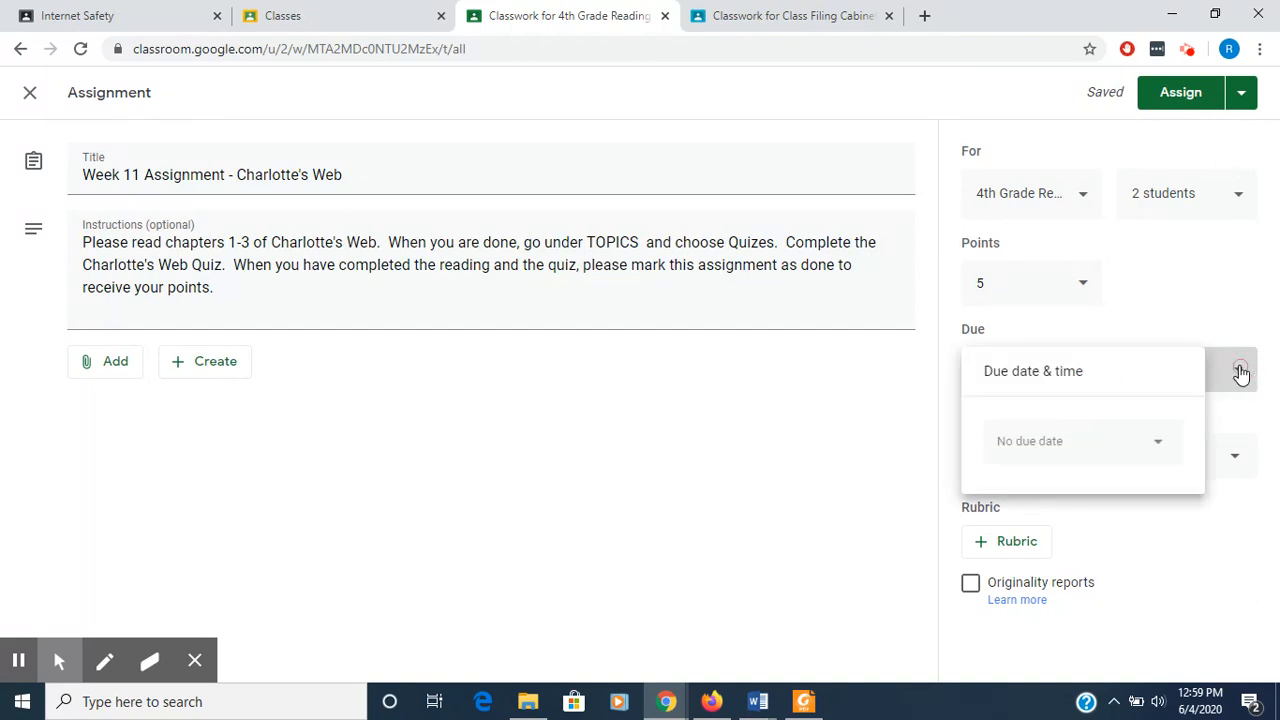
click(1162, 447)
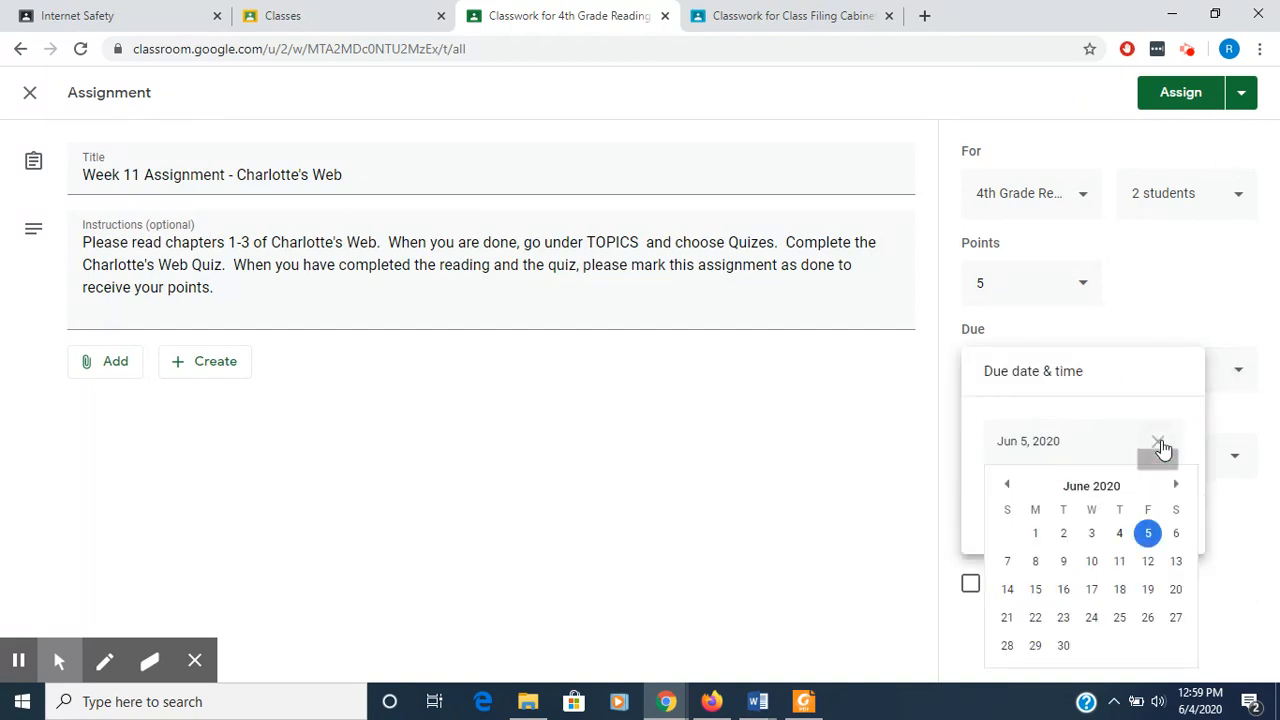
click(1146, 562)
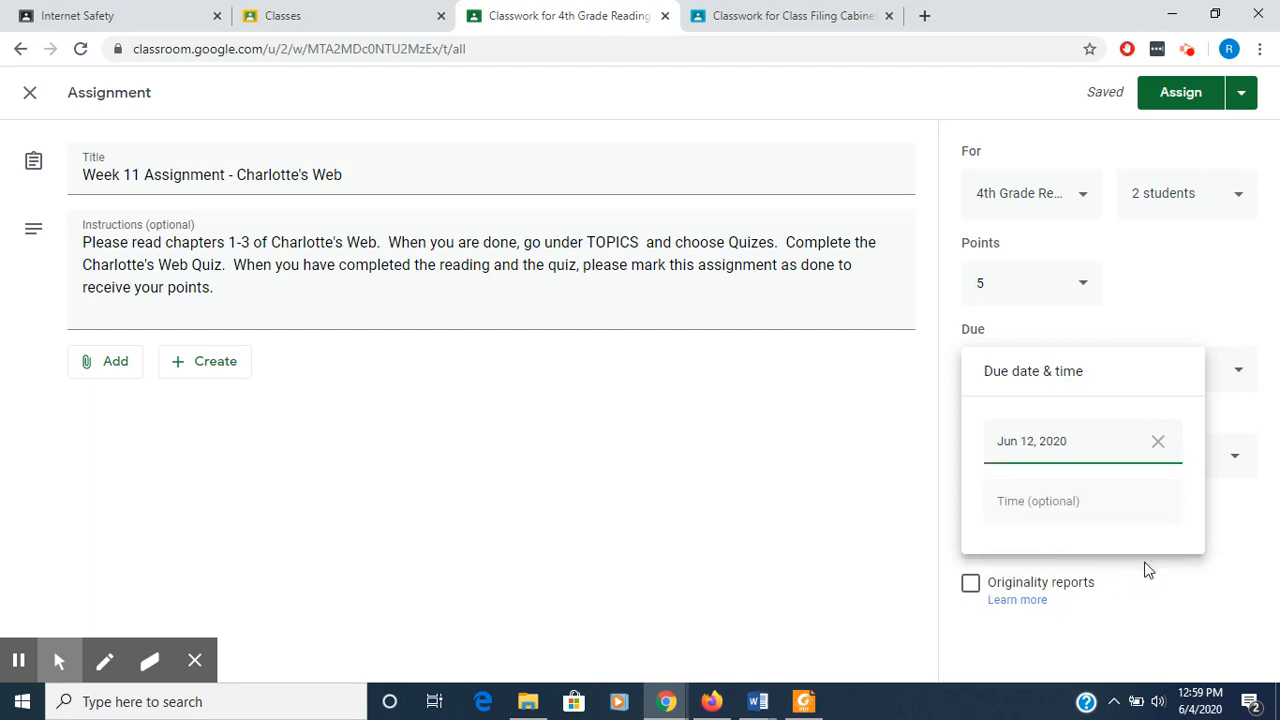
click(1236, 299)
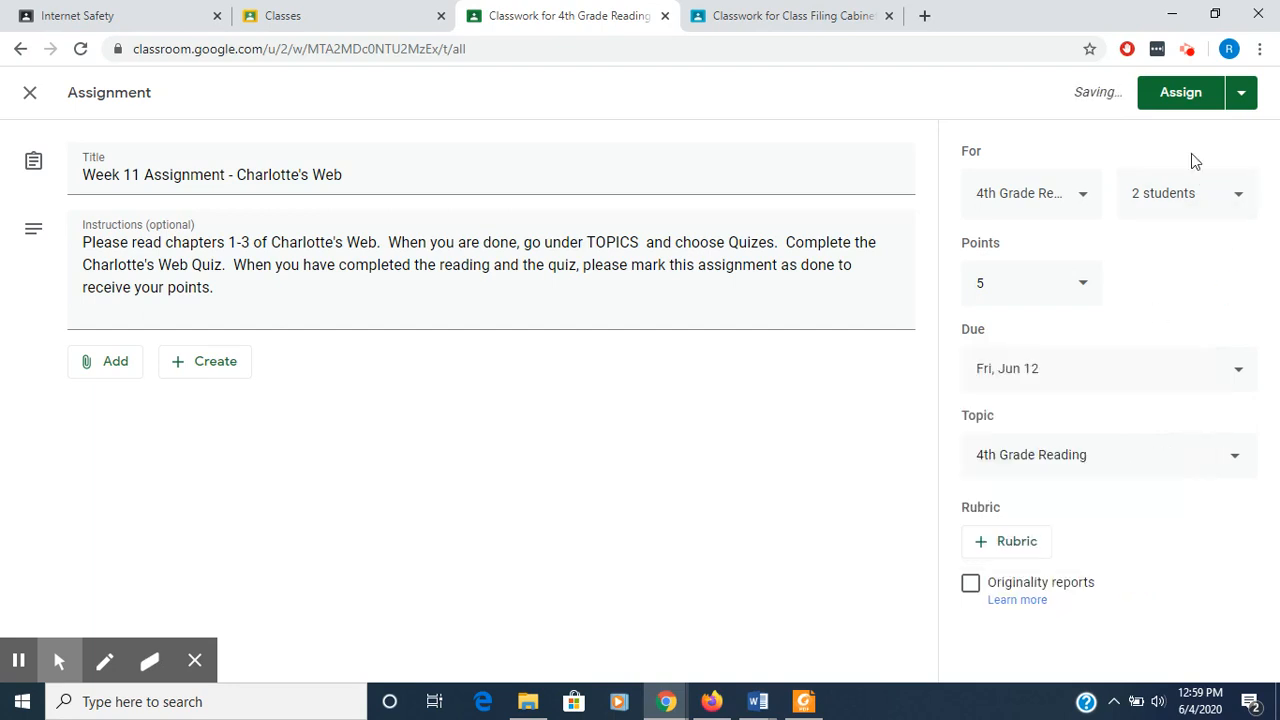
click(1170, 100)
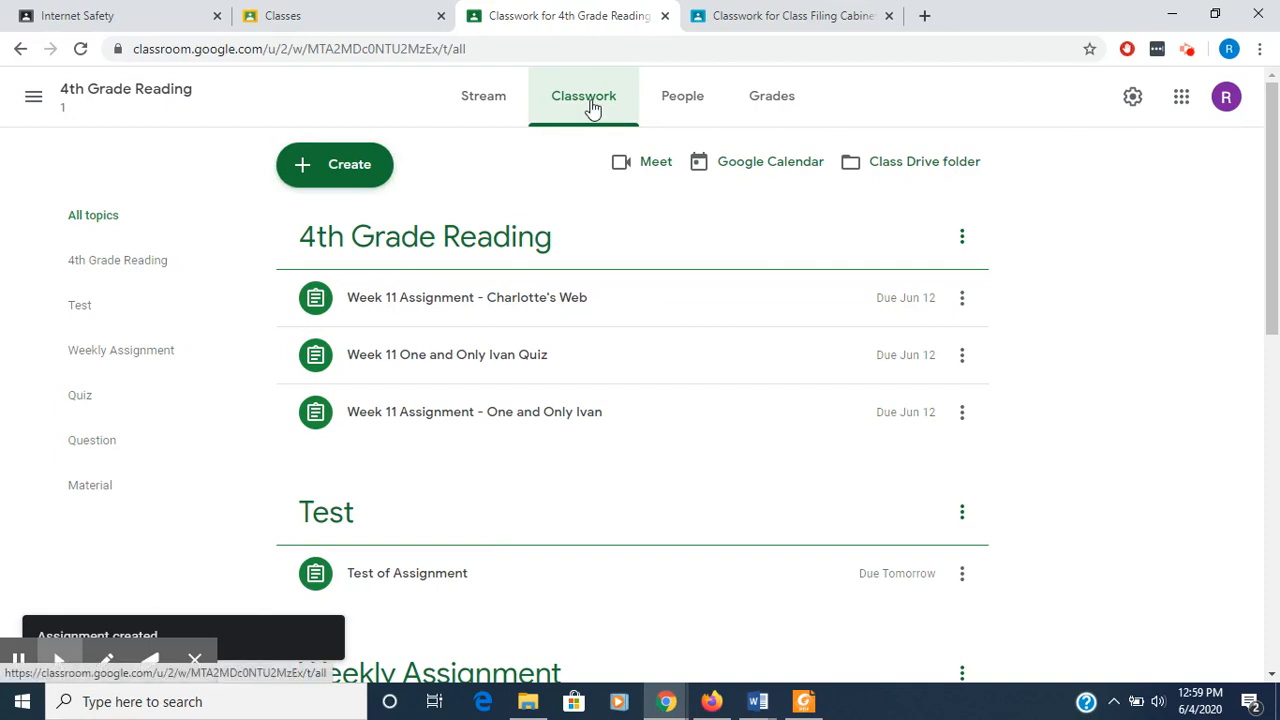
Reuse the Class Filing Cabinet post "Week 11 Charlotte's Web Quiz" in the 4th Grade Reading class.
click(337, 176)
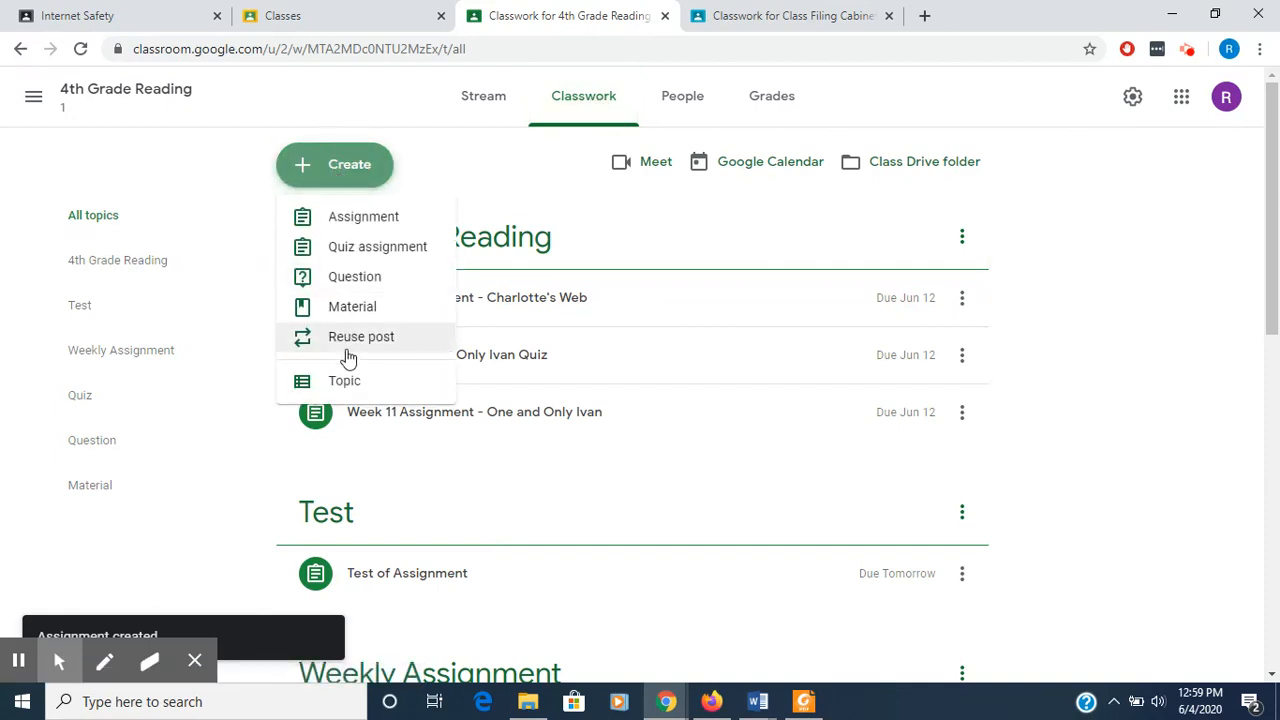
click(347, 340)
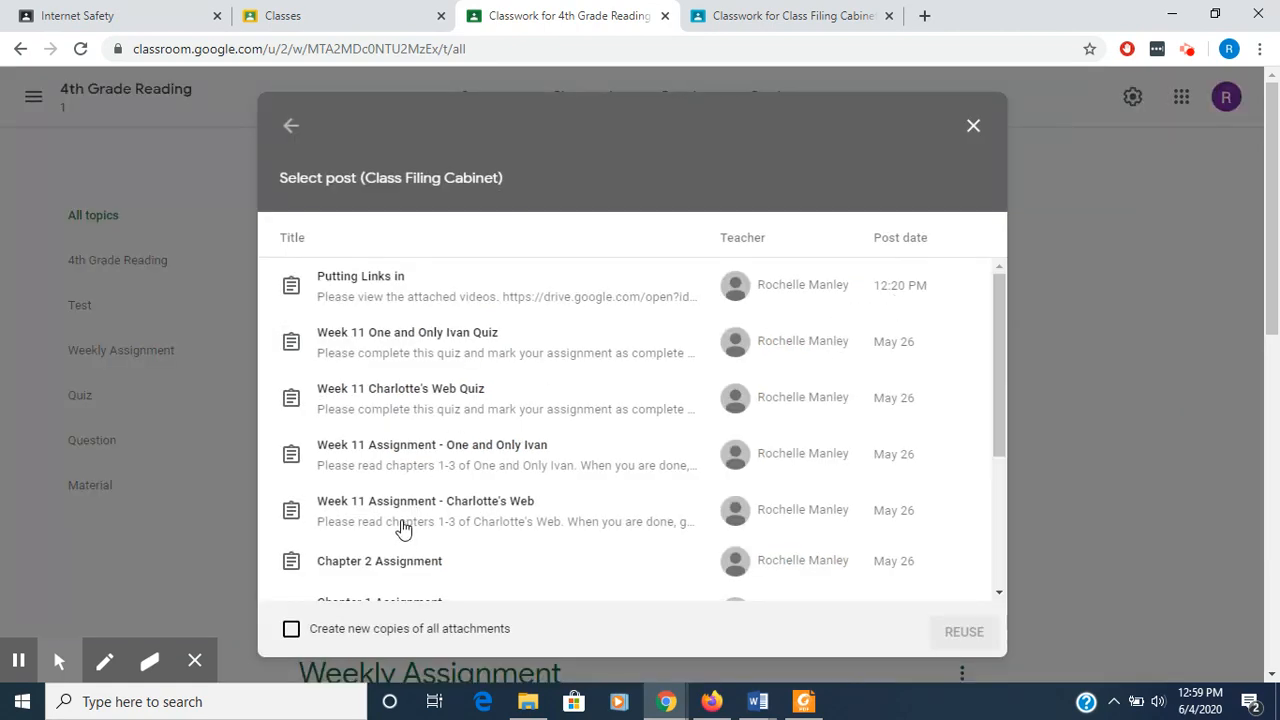
click(390, 400)
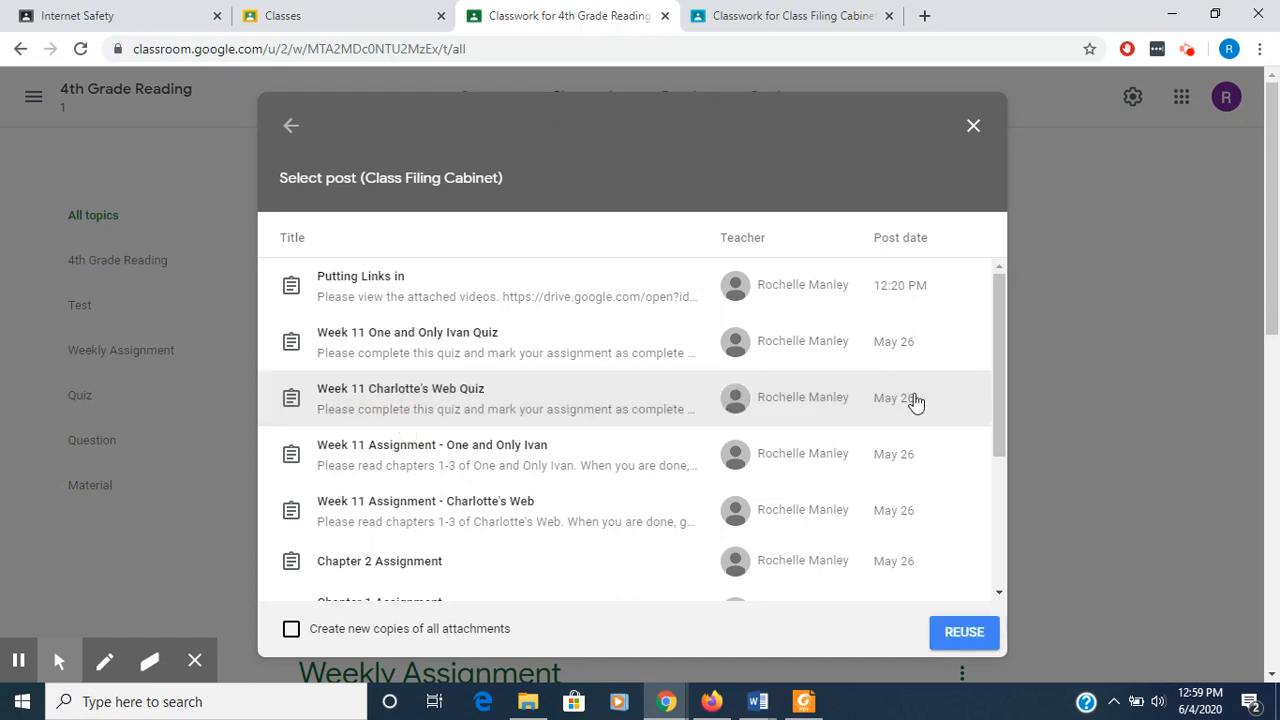
click(968, 634)
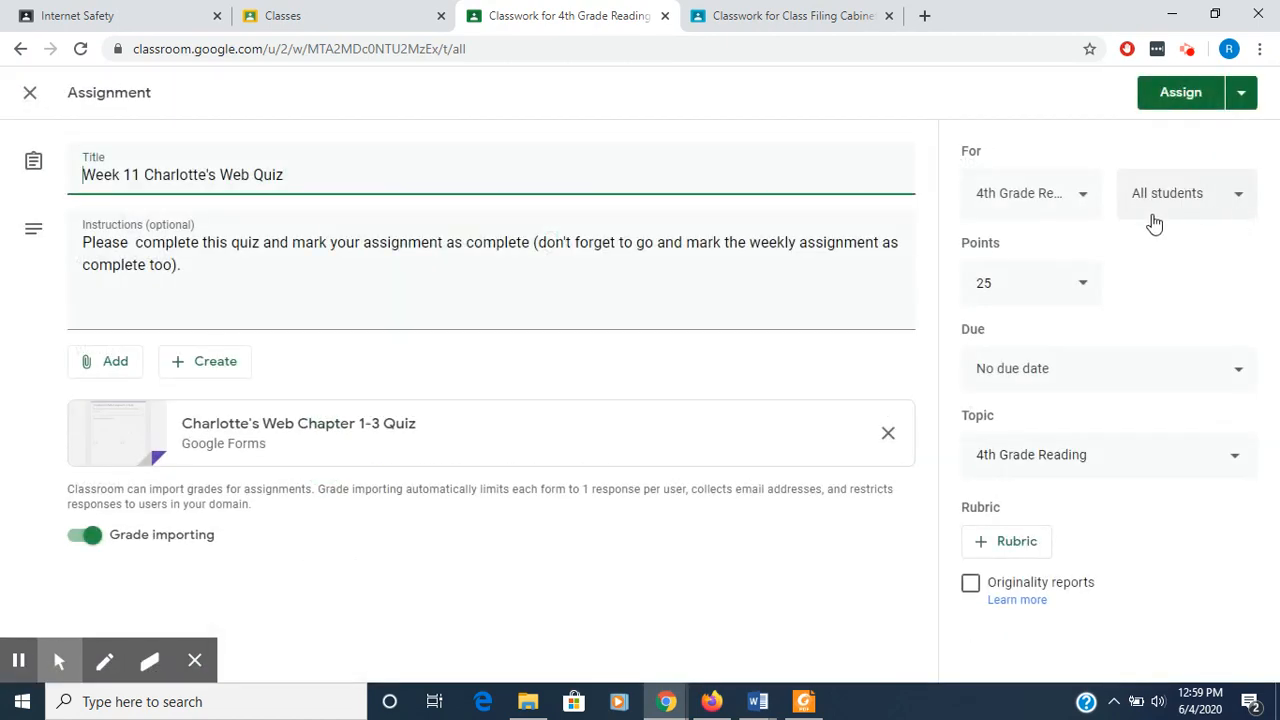
Limit the Charlotte's Web Quiz to the second and fourth listed students instead of all students.
click(1174, 214)
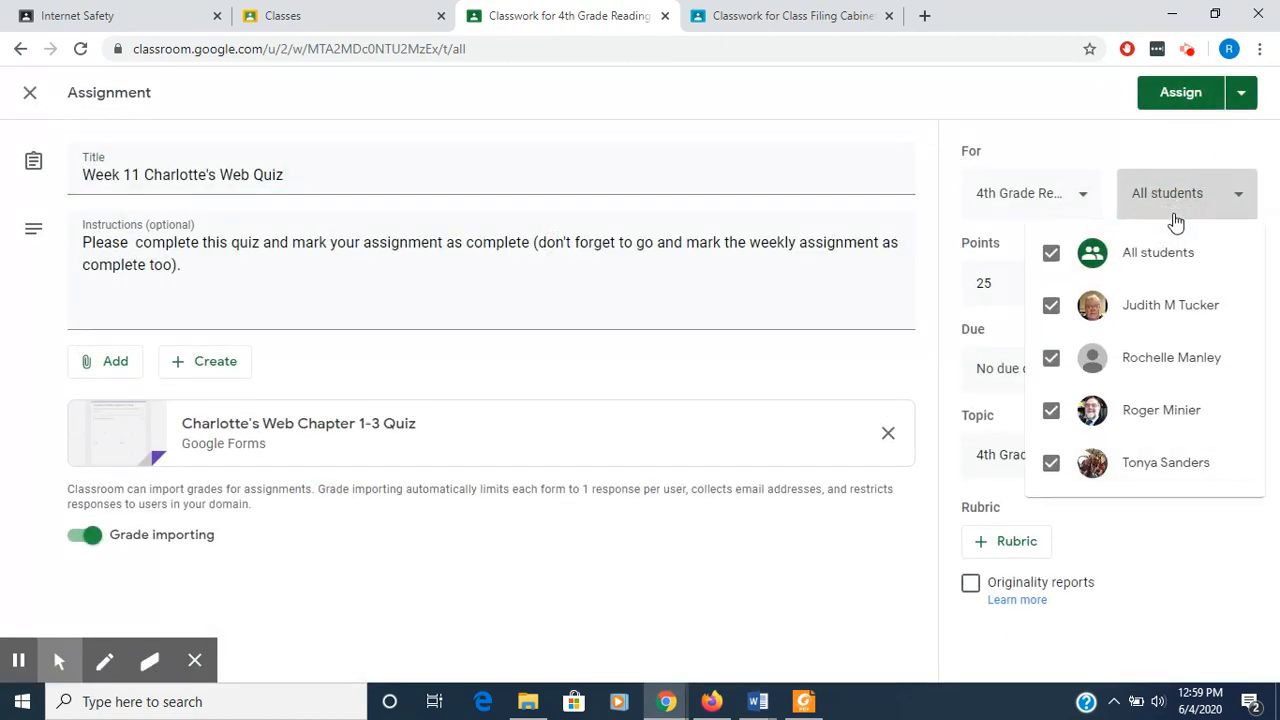
click(1051, 254)
click(1051, 357)
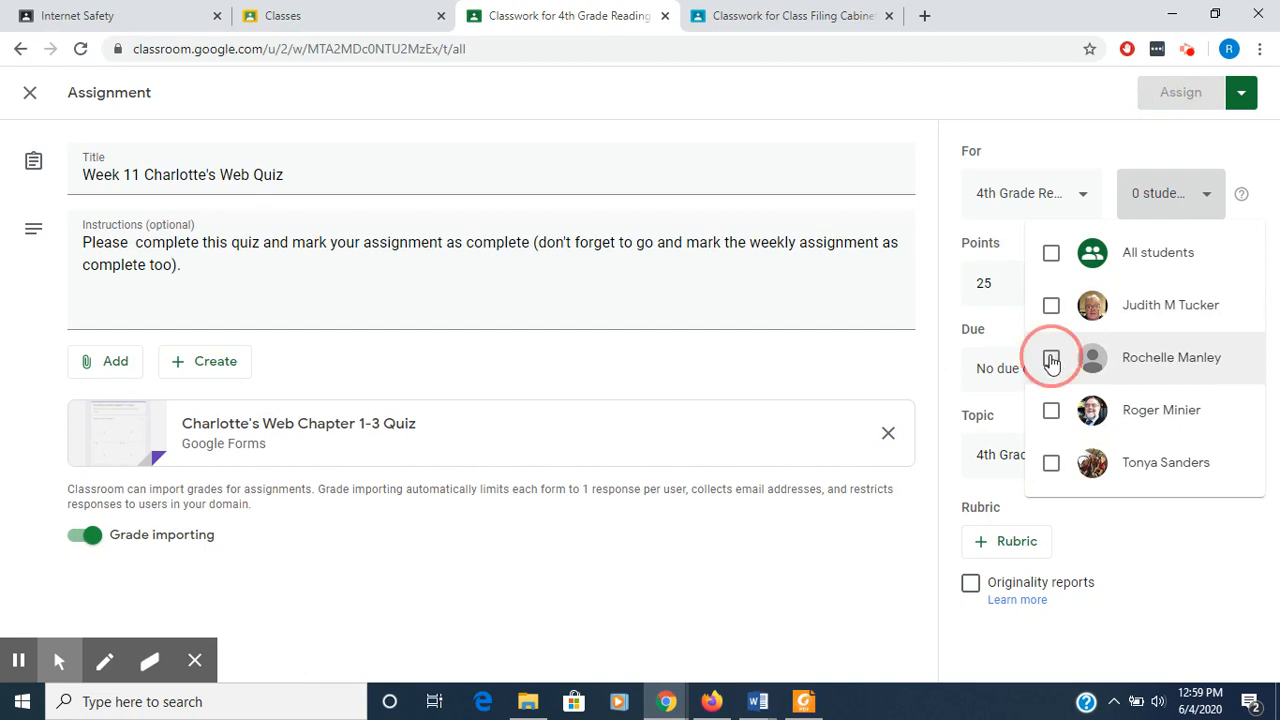
click(1050, 463)
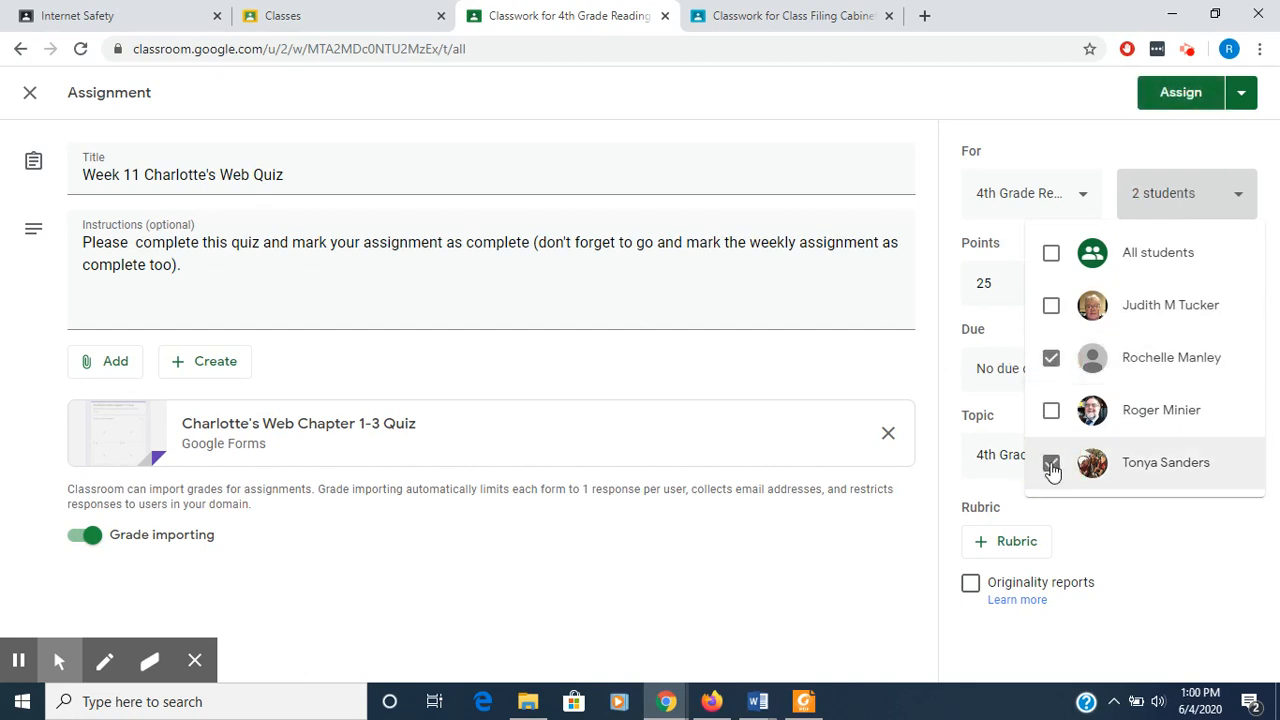
click(794, 608)
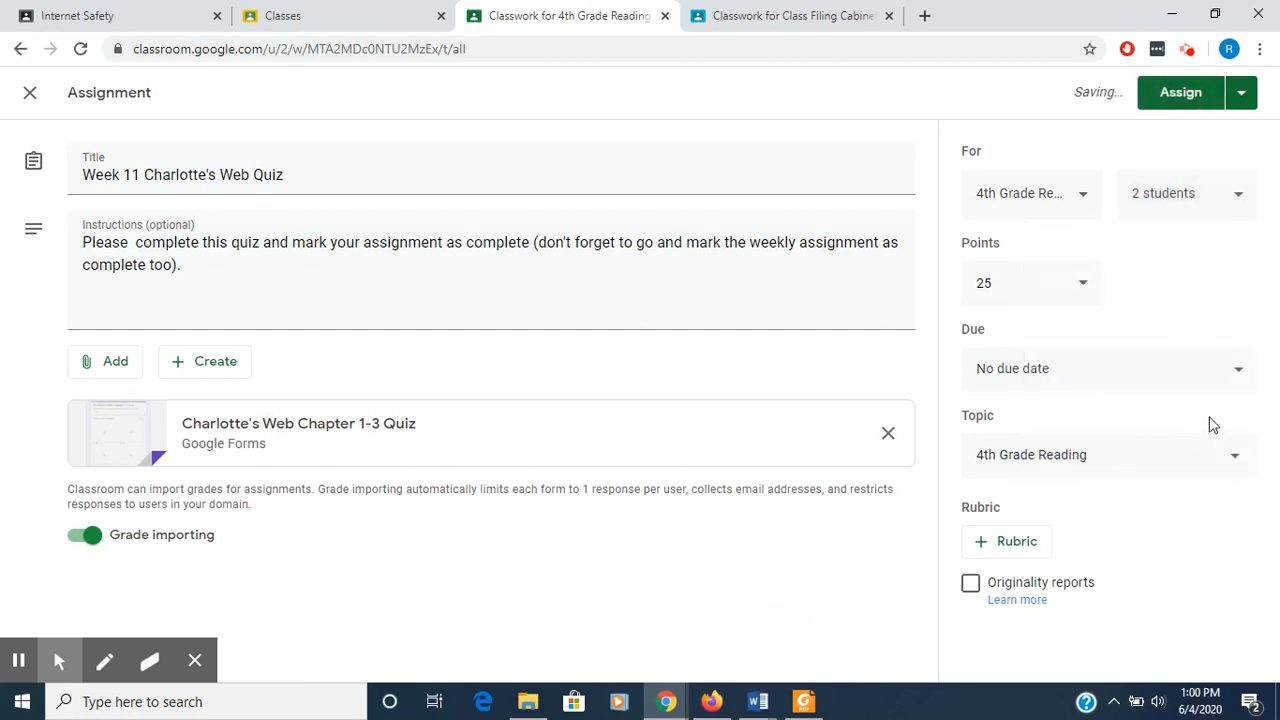
Set the due date of the reused Charlotte's Web Quiz to Jun 12, 2020.
click(1238, 372)
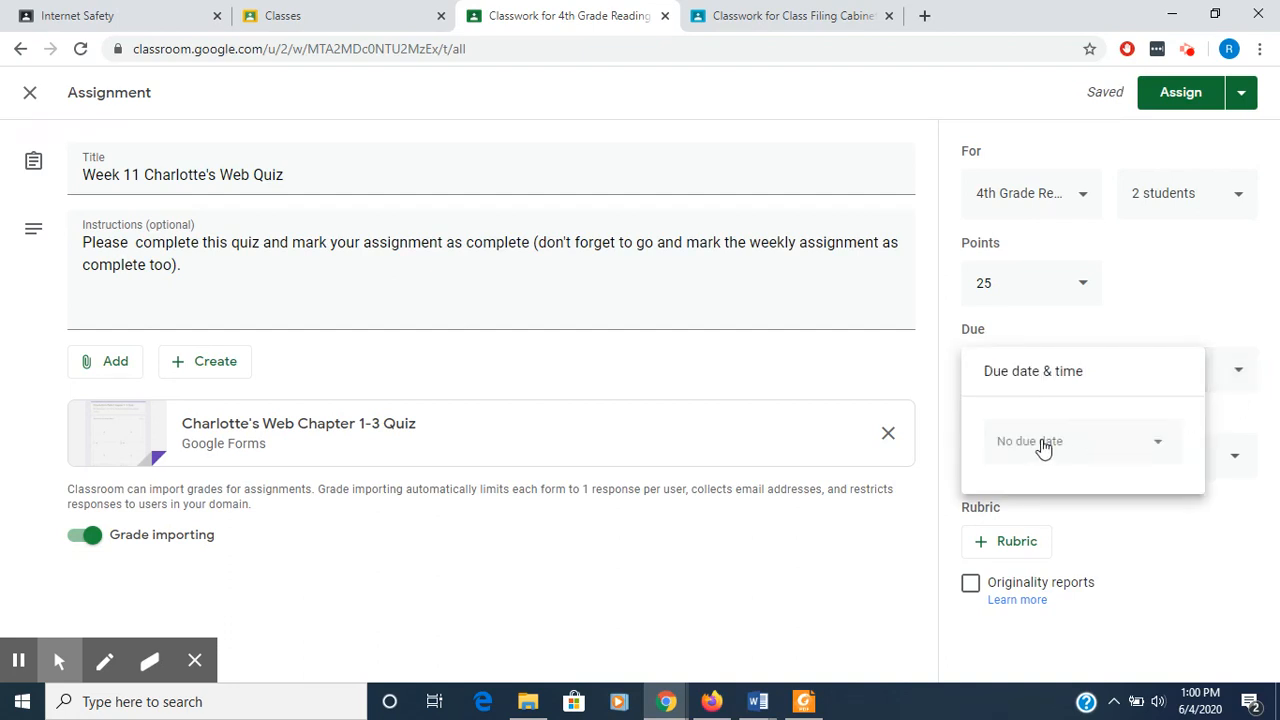
click(1161, 444)
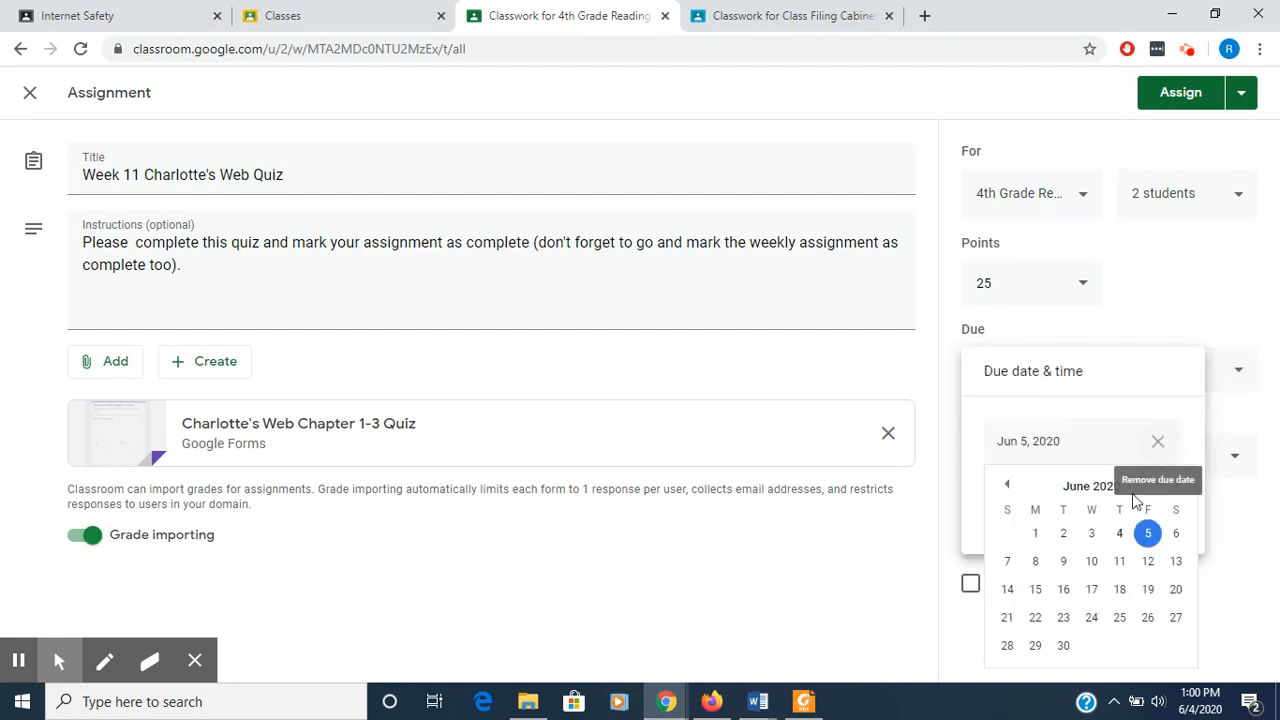
click(1148, 561)
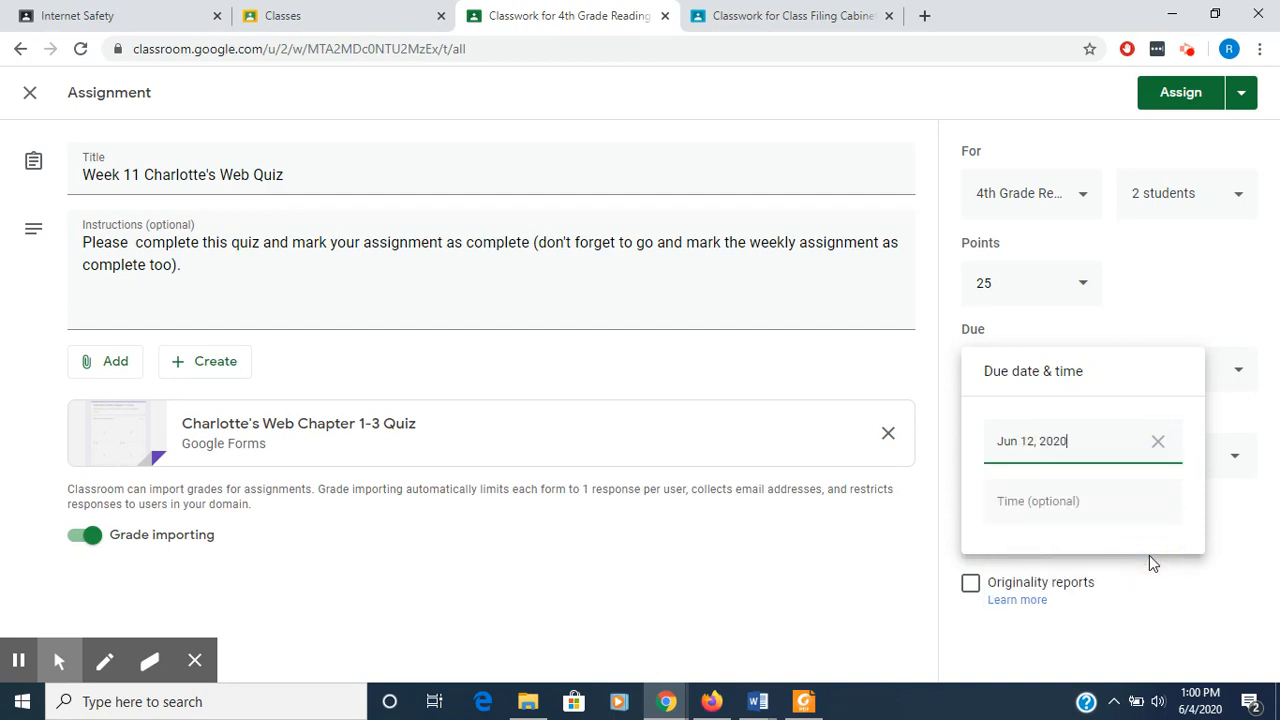
click(666, 561)
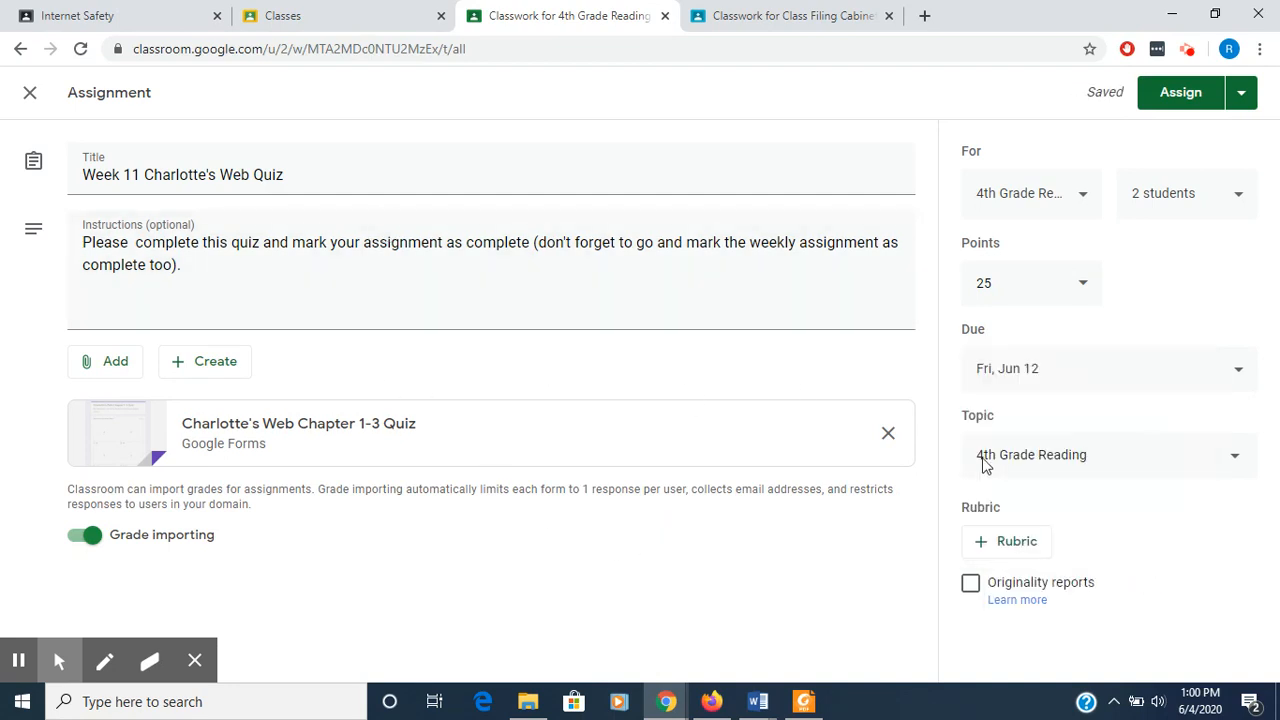
File the Charlotte's Web Quiz under the Weekly Assignment topic, and assign it.
click(1238, 458)
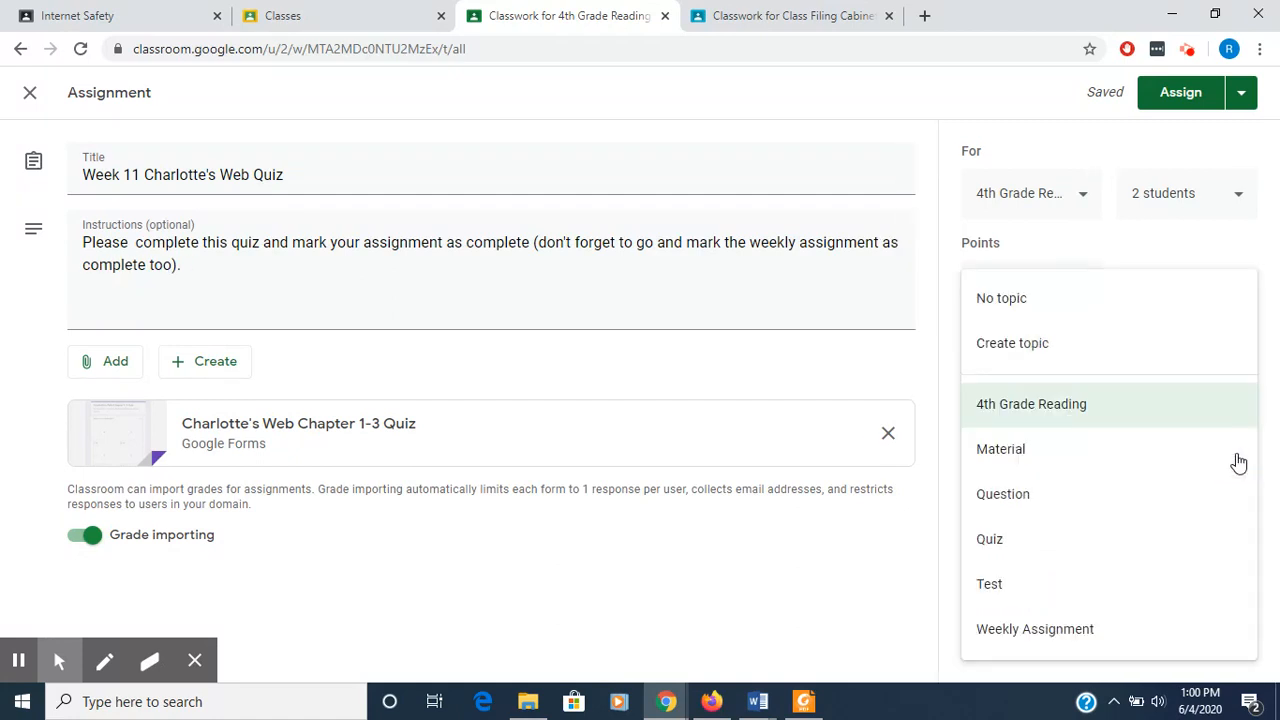
click(1038, 630)
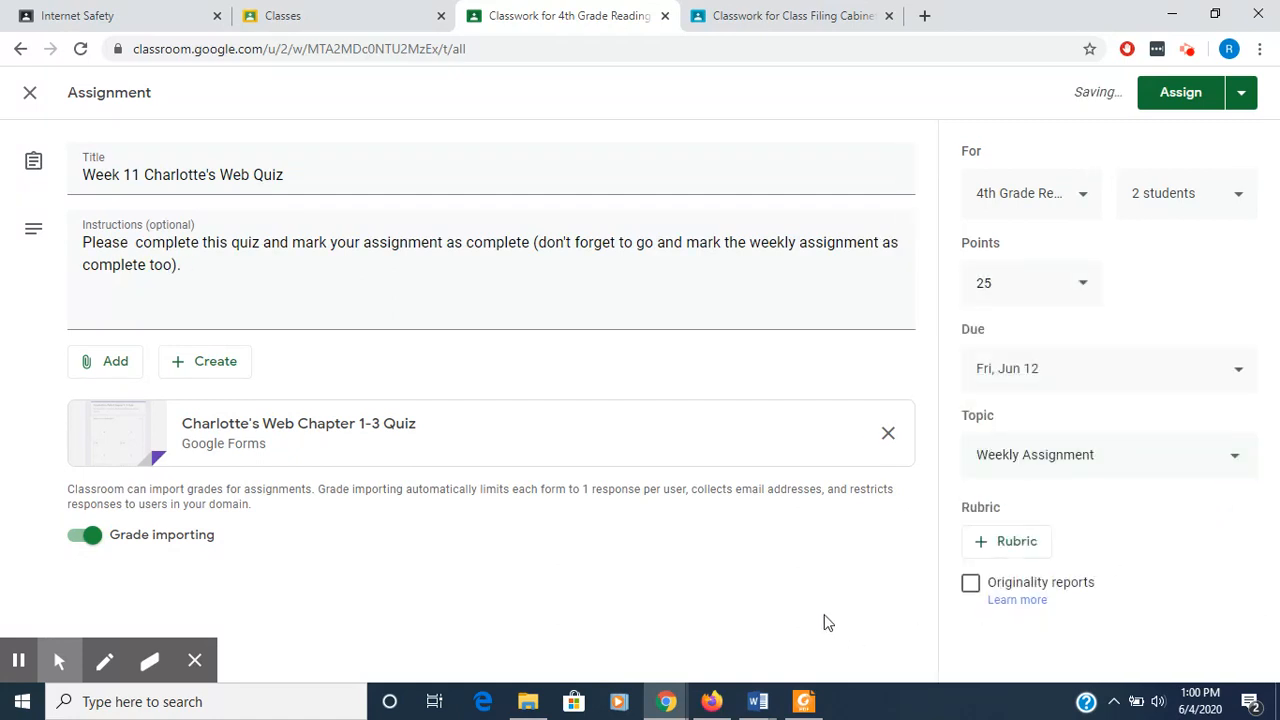
click(1177, 100)
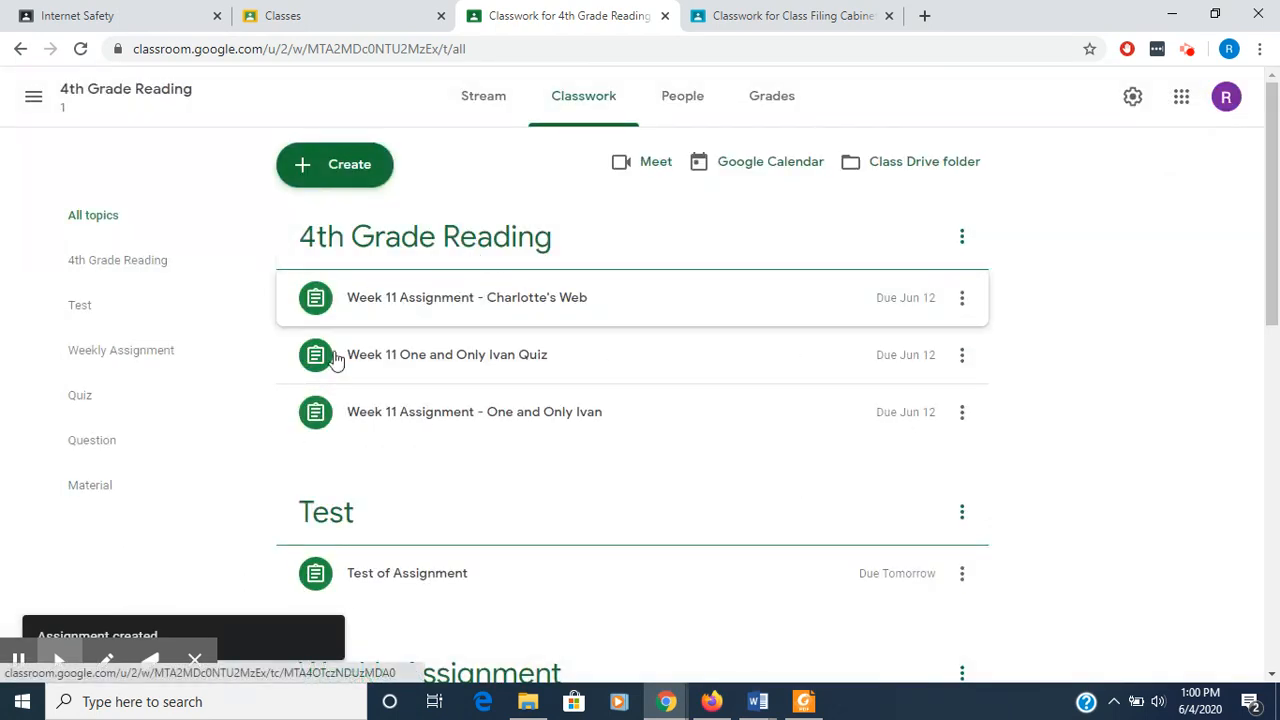
Check the Class Filing Cabinet's 4th Grade Reading posts against the reused posts on the 4th Grade Reading Classwork page.
click(771, 16)
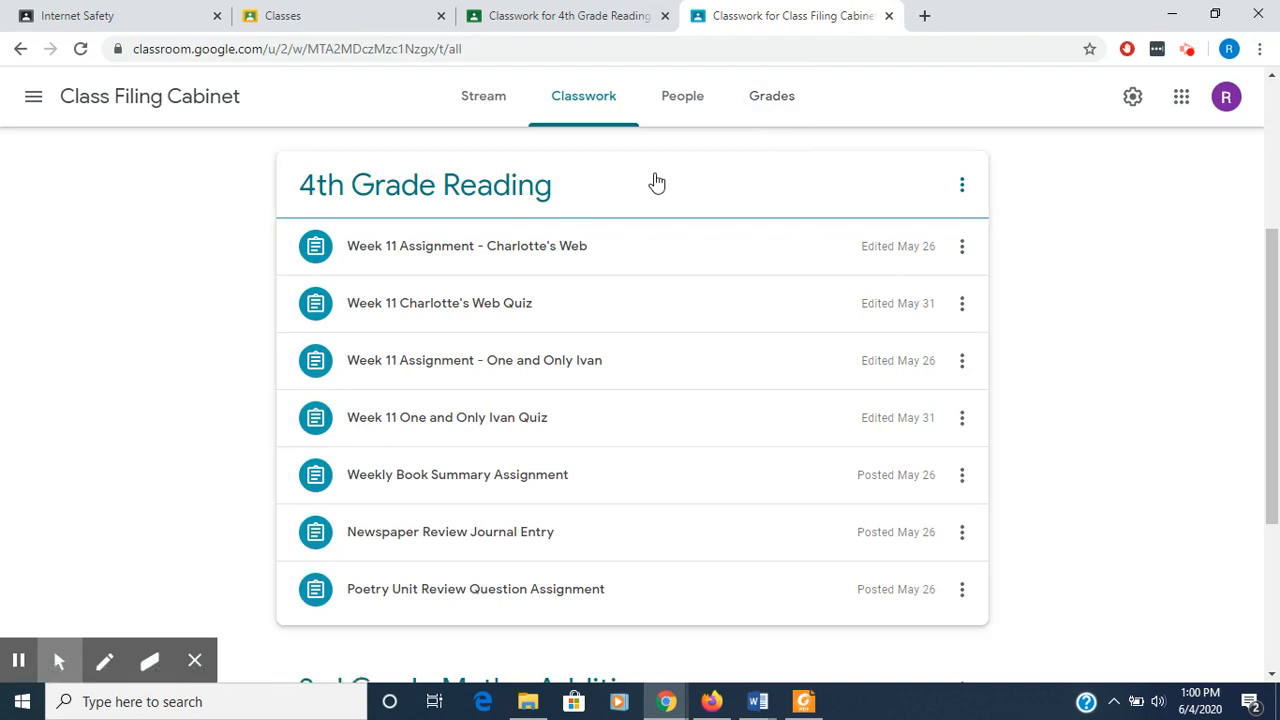
click(590, 18)
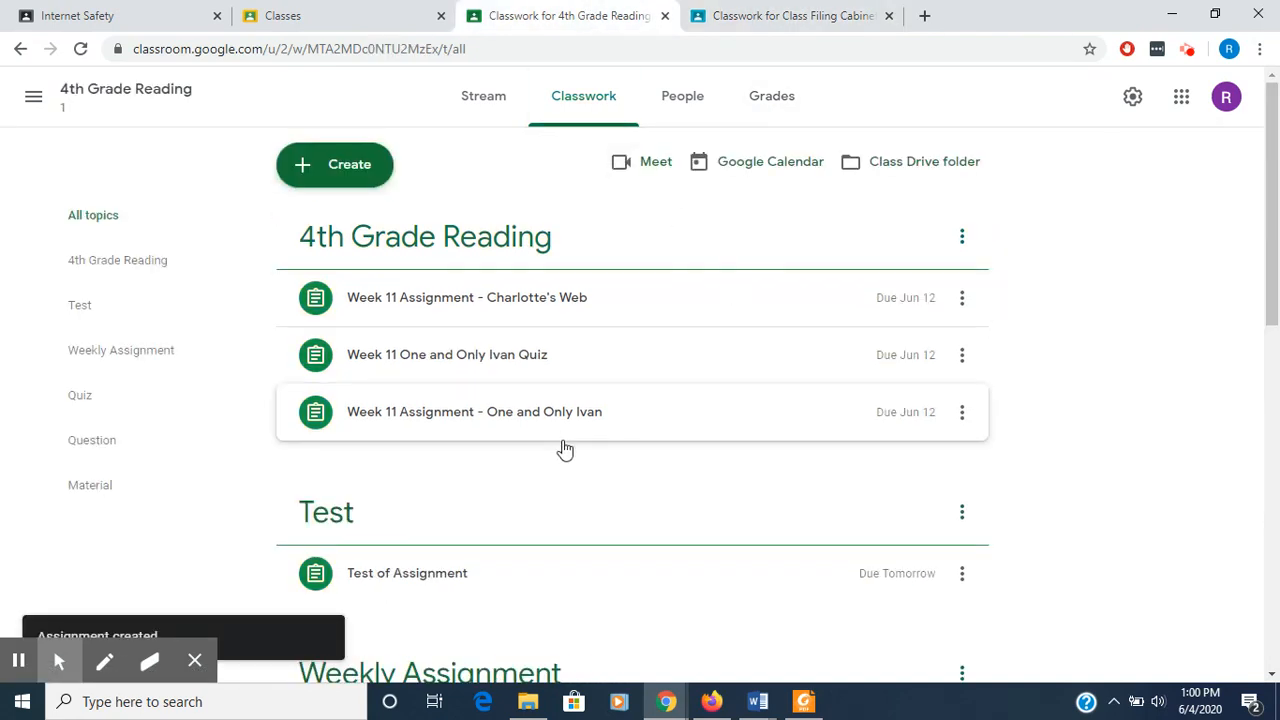
scroll(565, 443, down, 6)
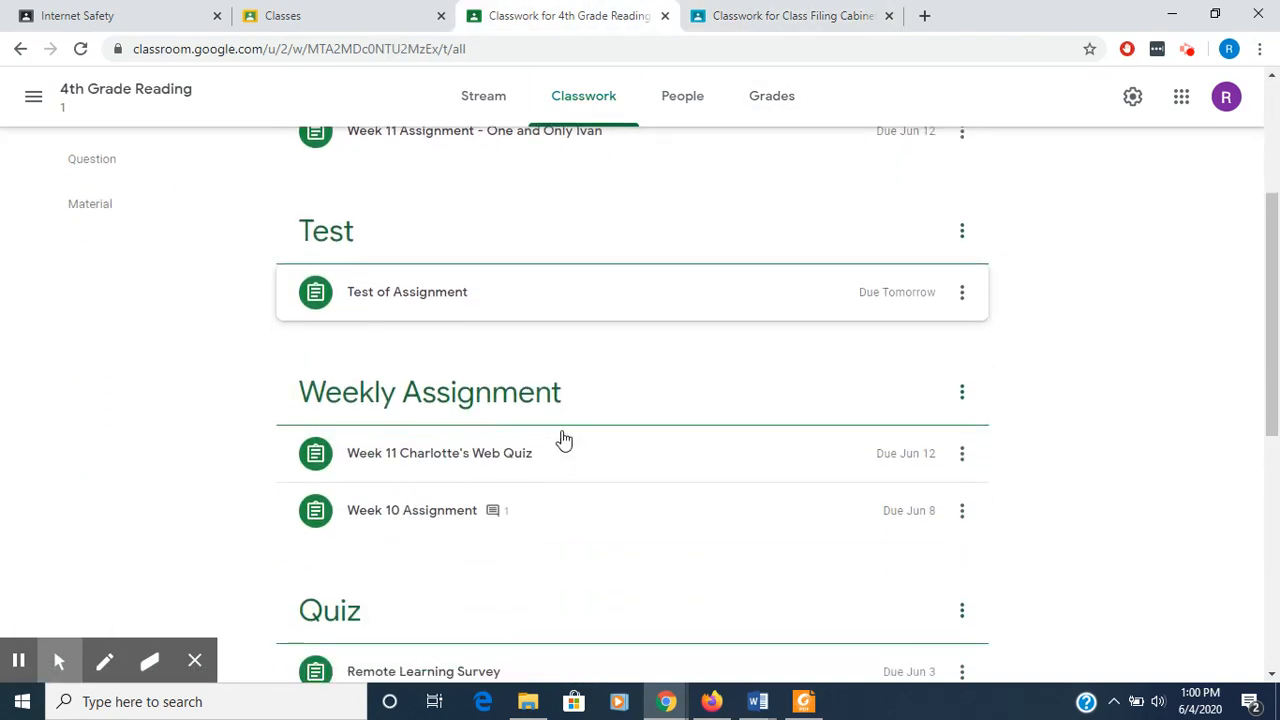
Refile the Week 11 Assignment - Charlotte's Web under the Weekly Assignment topic and save the change.
scroll(562, 441, up, 2)
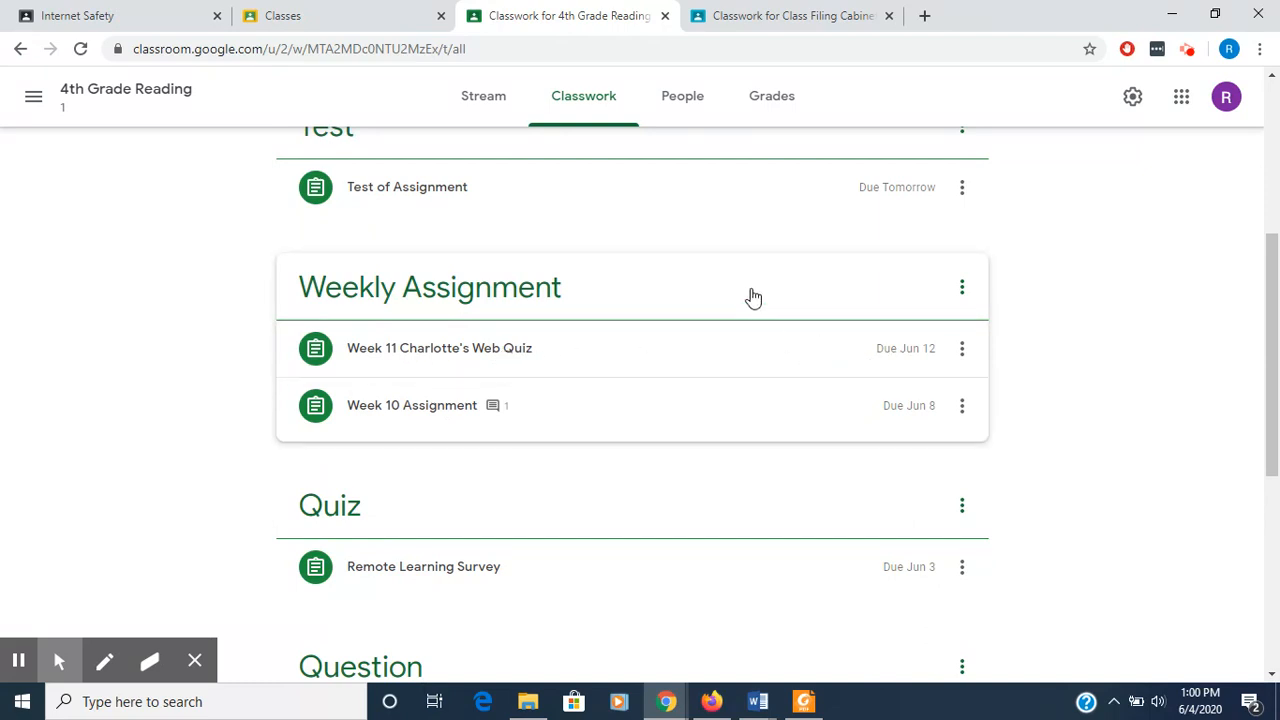
scroll(750, 297, up, 4)
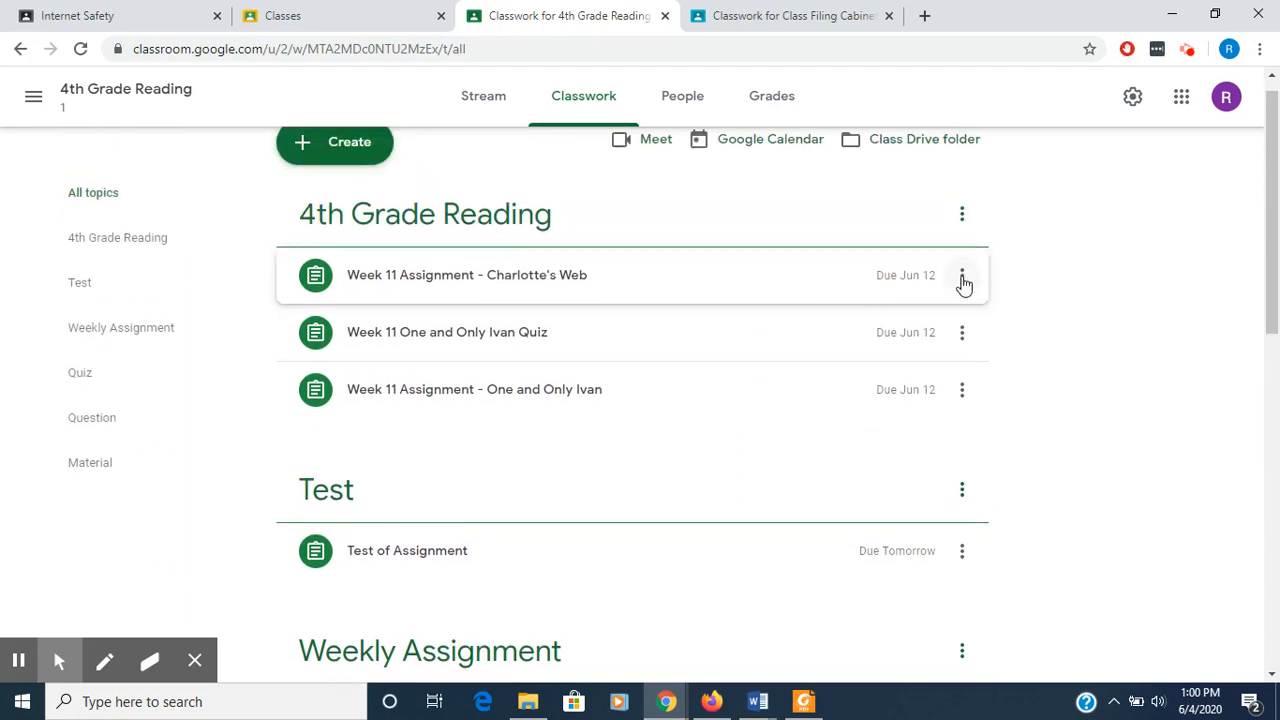
click(962, 276)
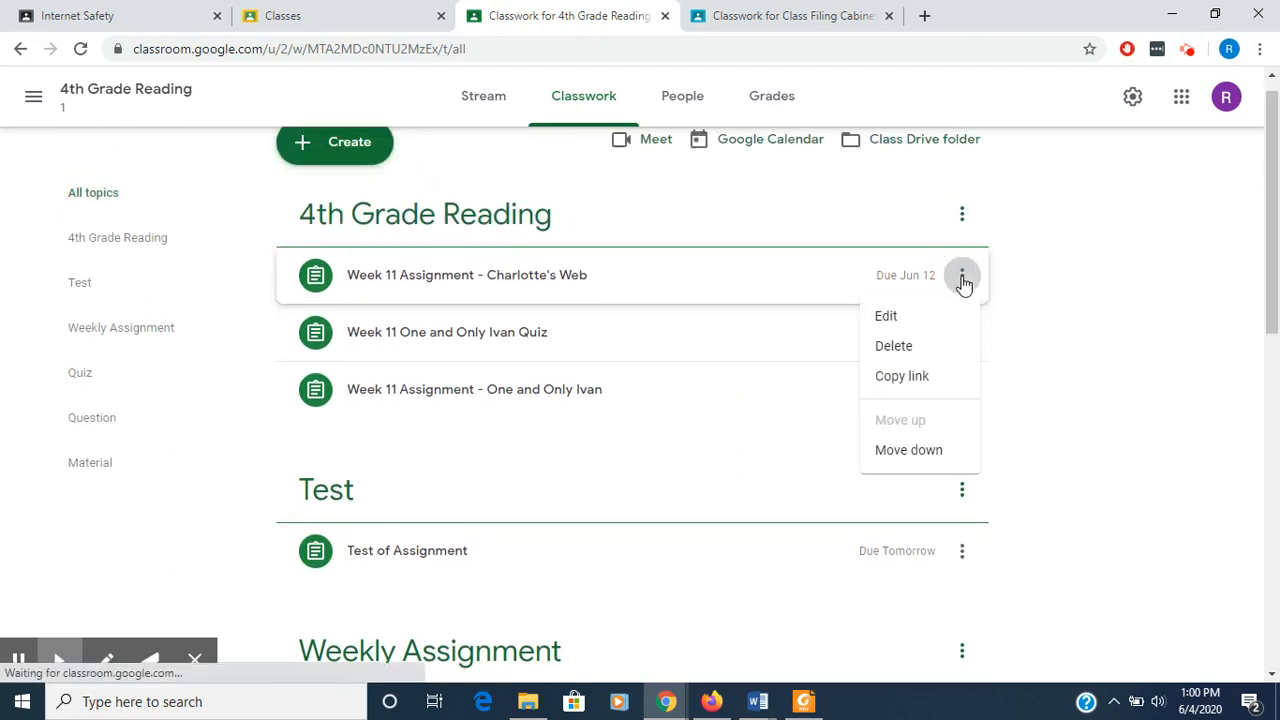
click(889, 318)
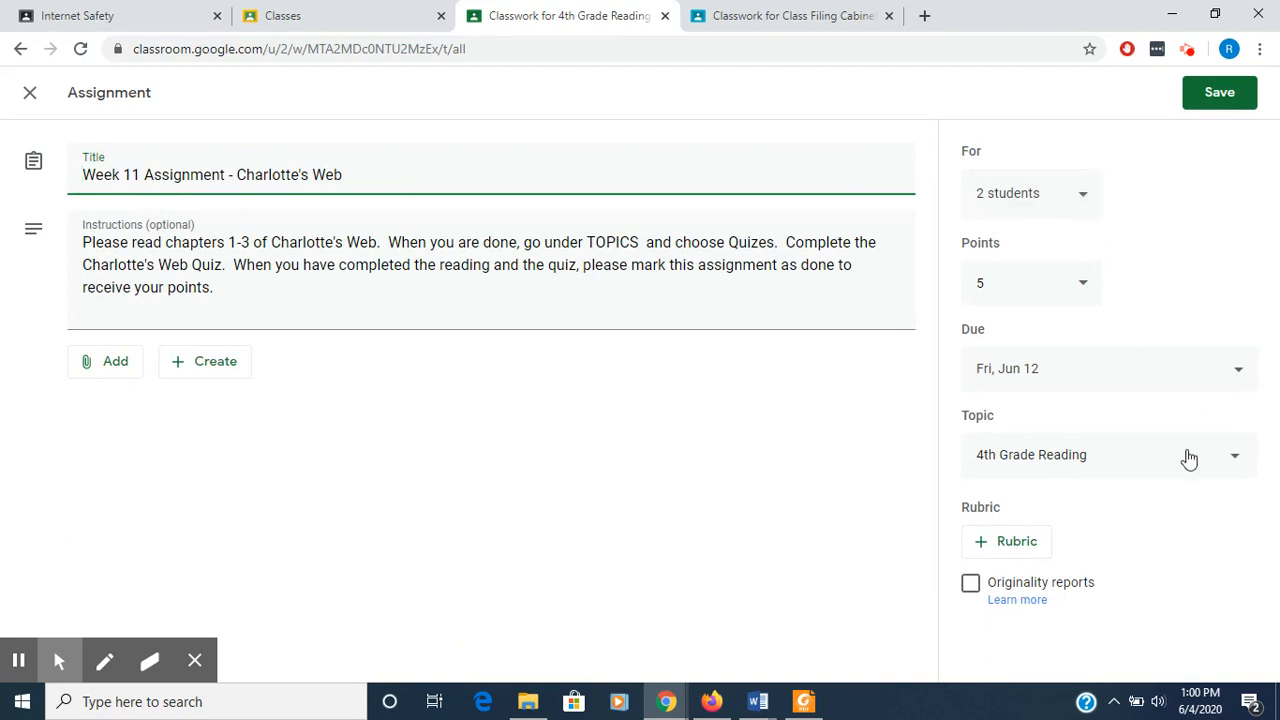
click(1231, 460)
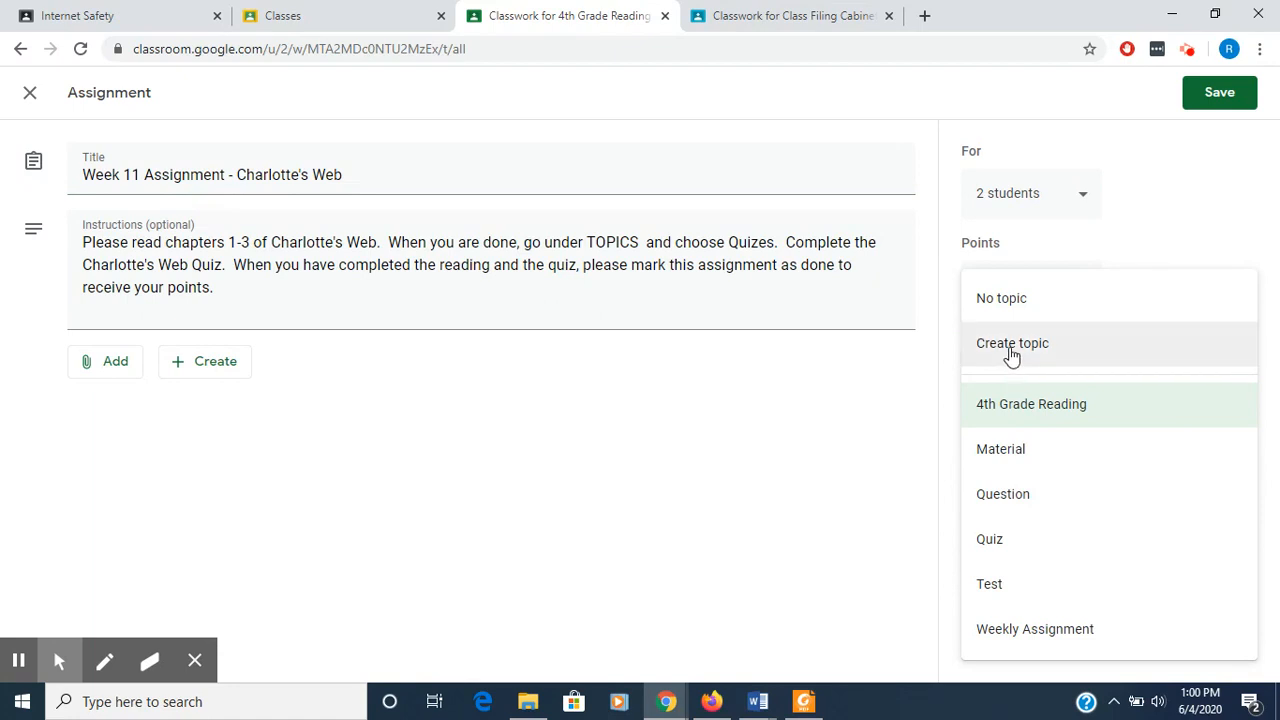
click(1006, 632)
click(1207, 102)
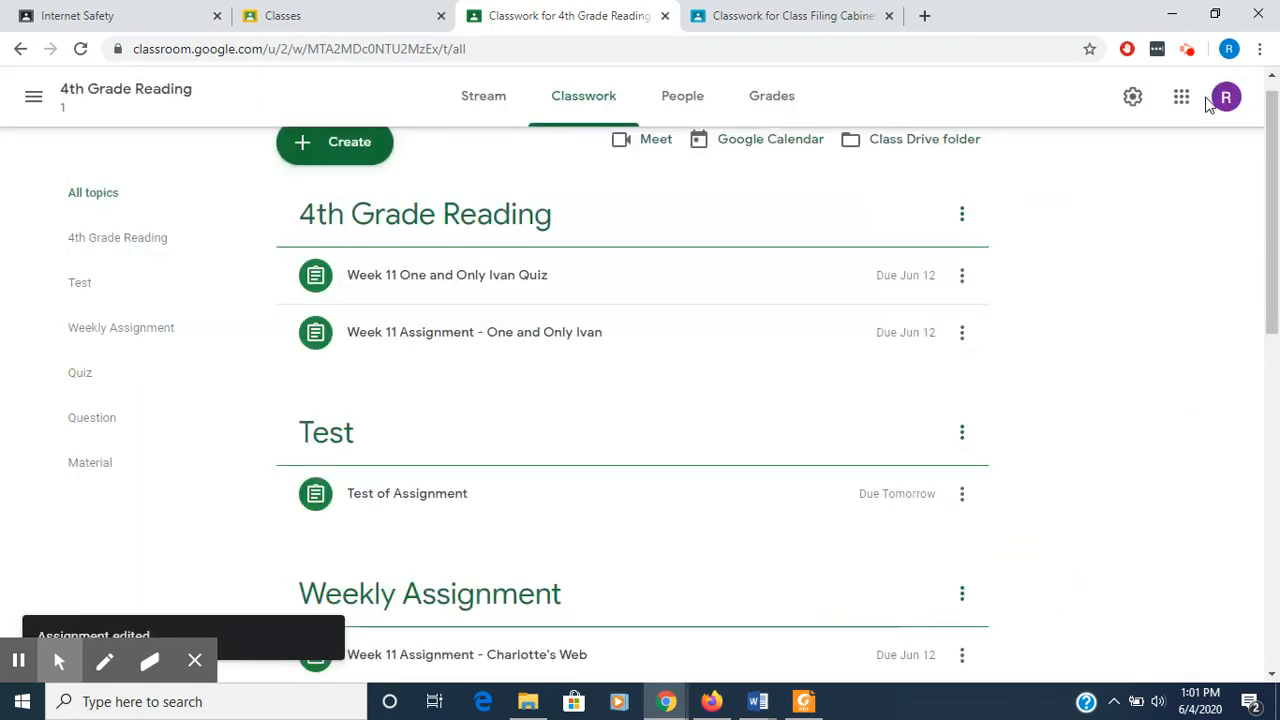
Refile the Week 11 One and Only Ivan Quiz under the Quiz topic and save the change.
click(518, 289)
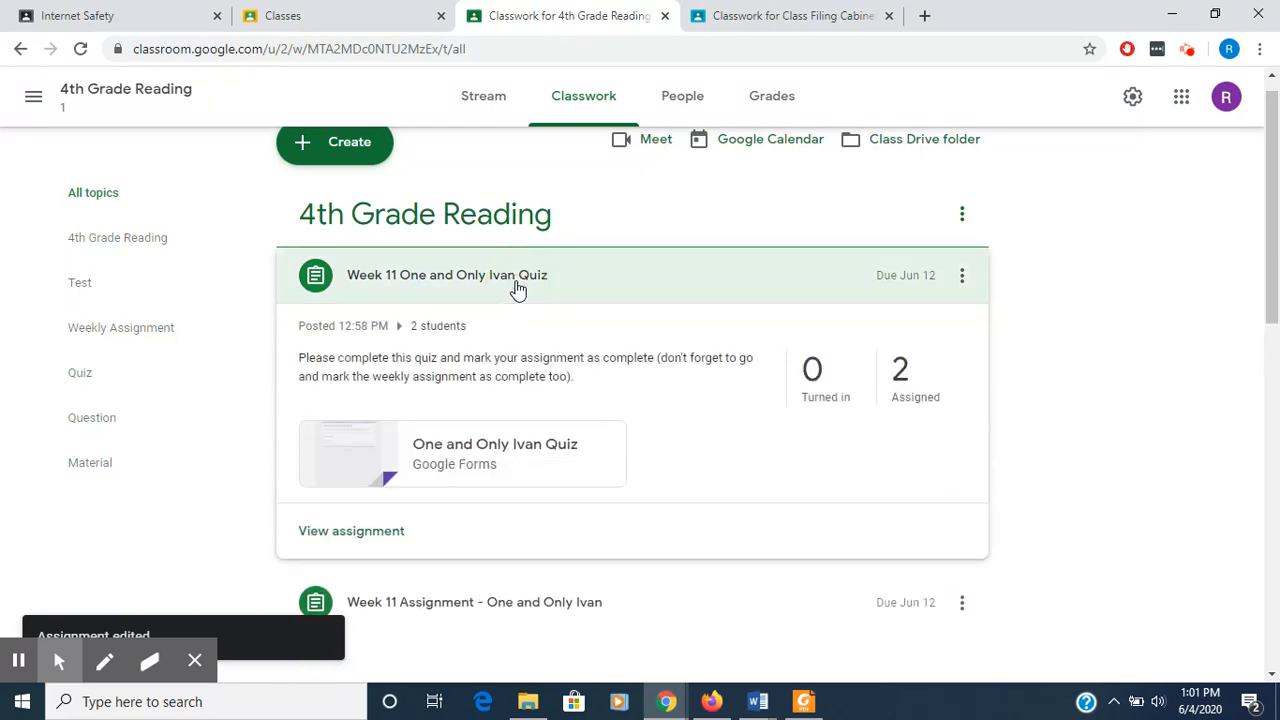
click(962, 277)
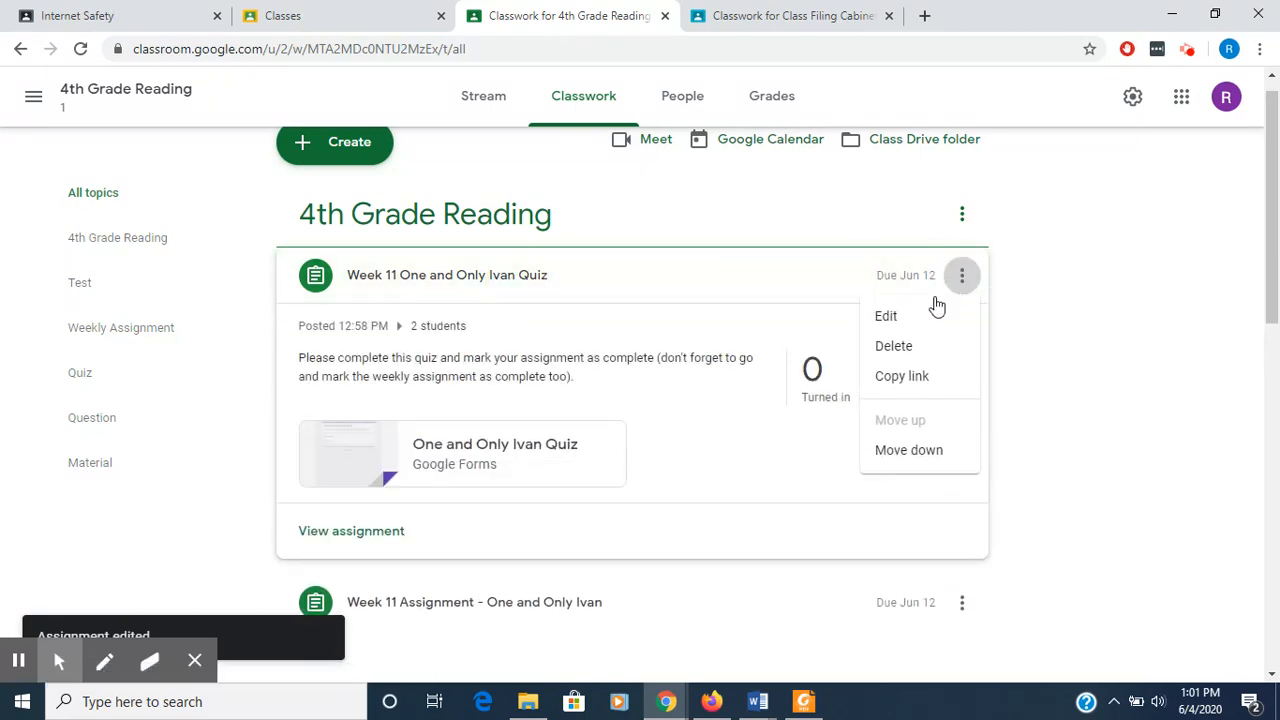
click(886, 320)
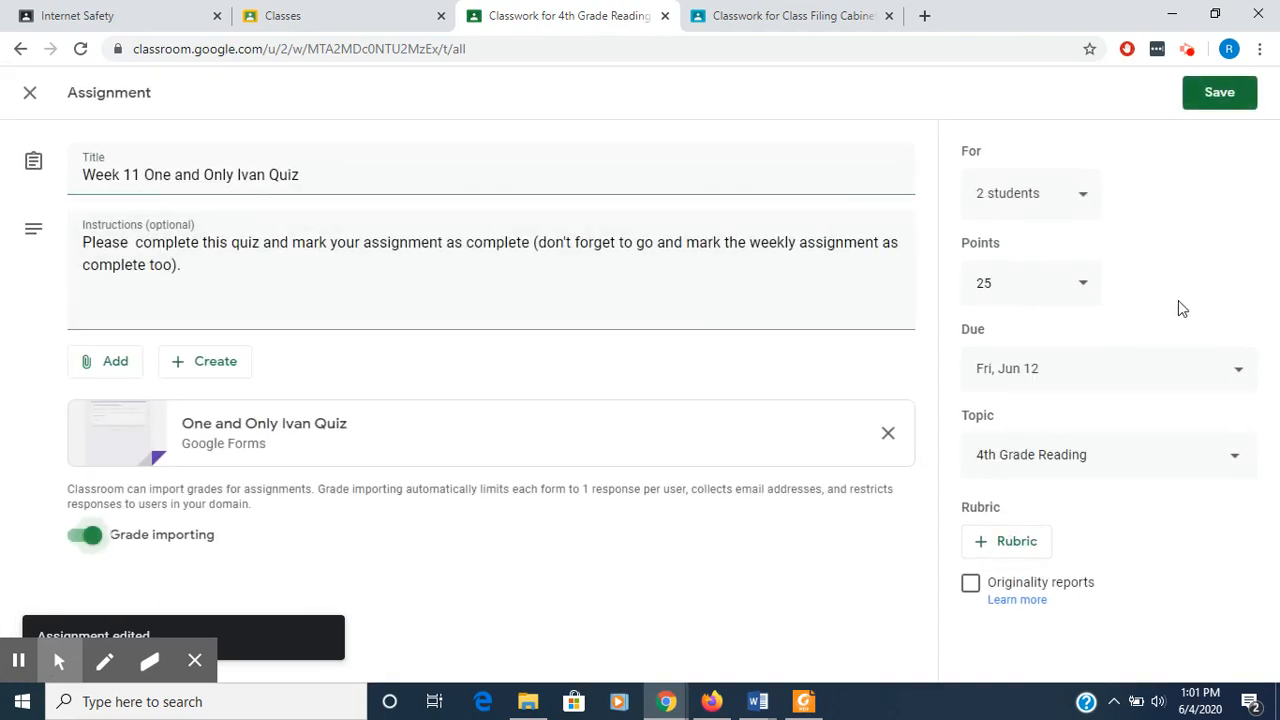
click(1238, 467)
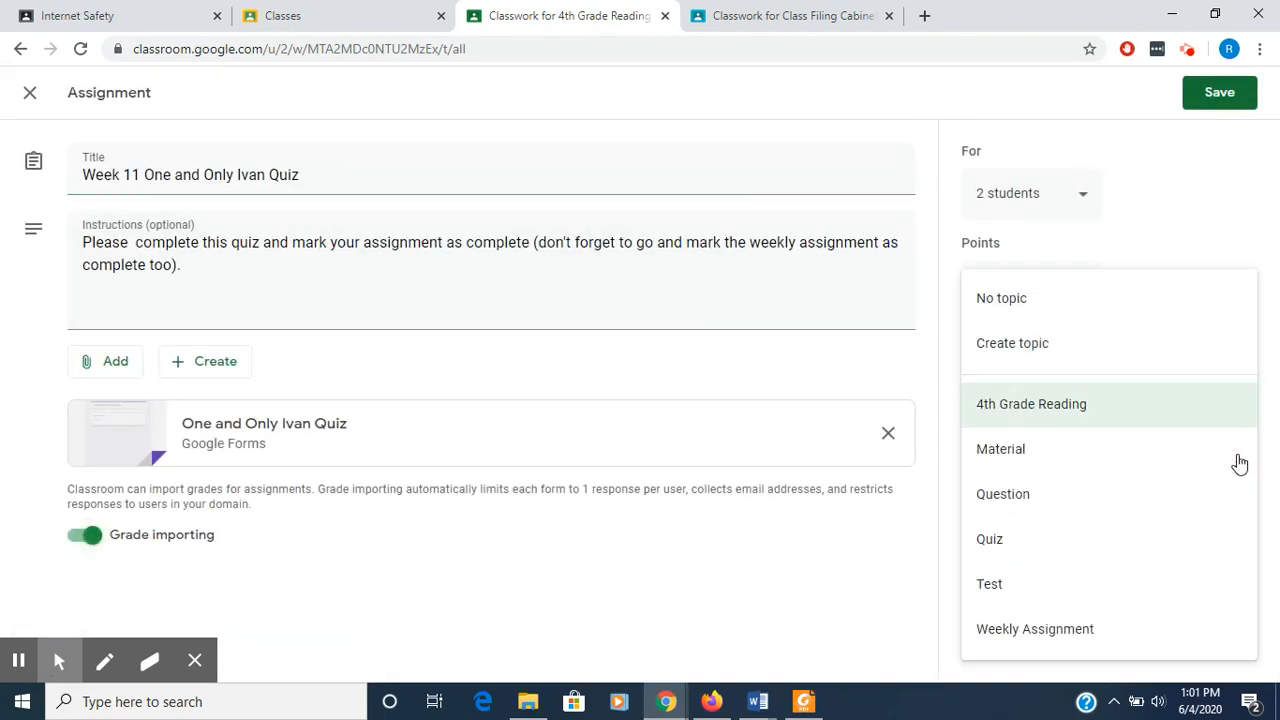
click(993, 545)
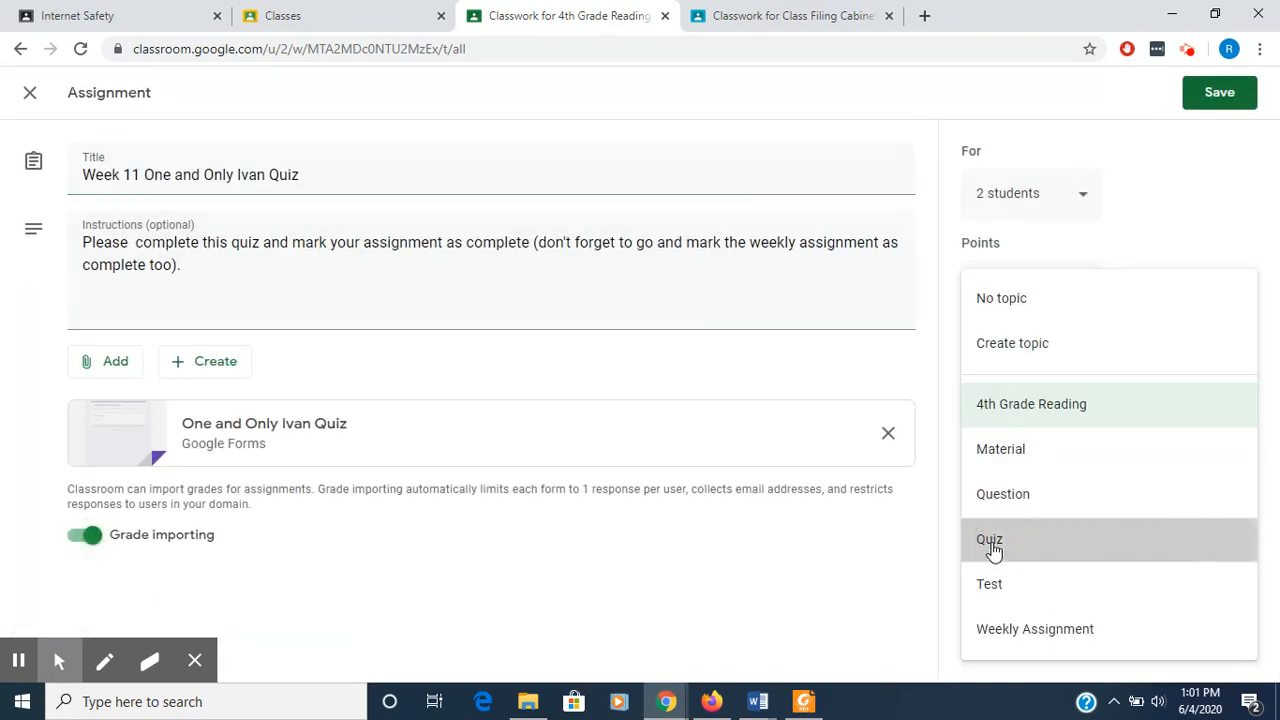
click(1211, 94)
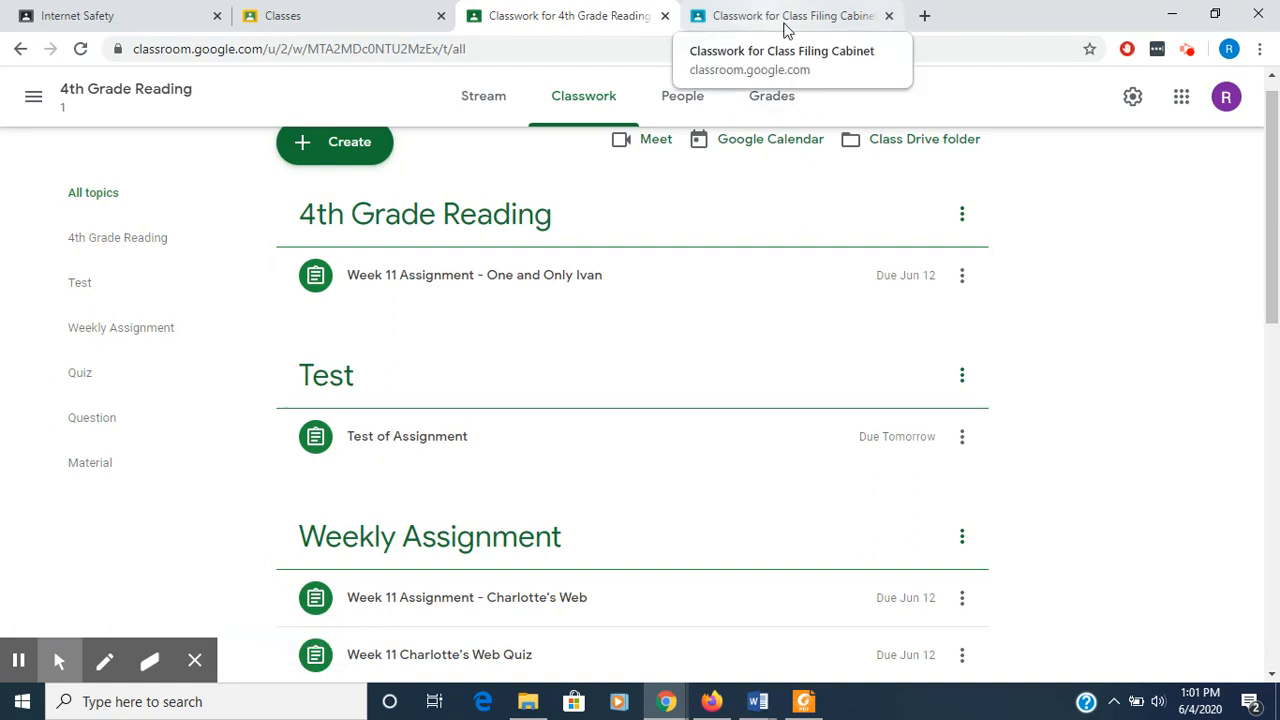
Delete the Week 11 Assignment - One and Only Ivan from 4th Grade Reading after checking the original in the Class Filing Cabinet.
click(786, 17)
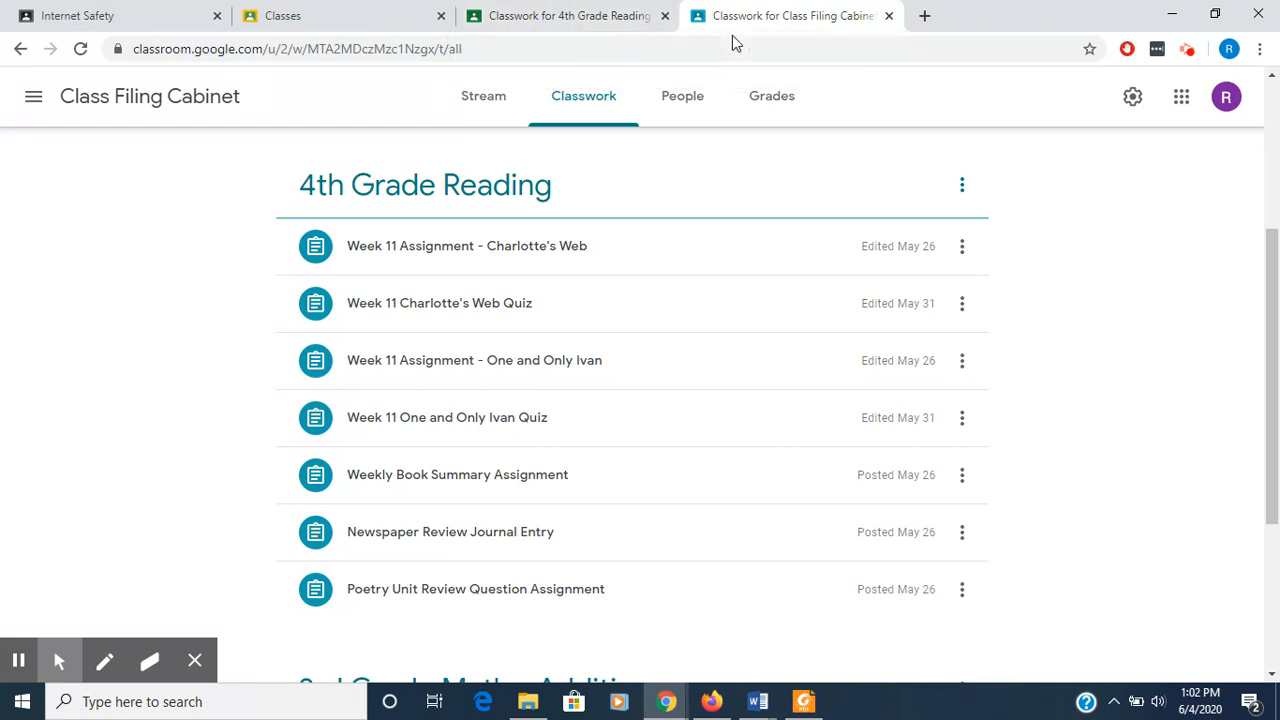
click(616, 20)
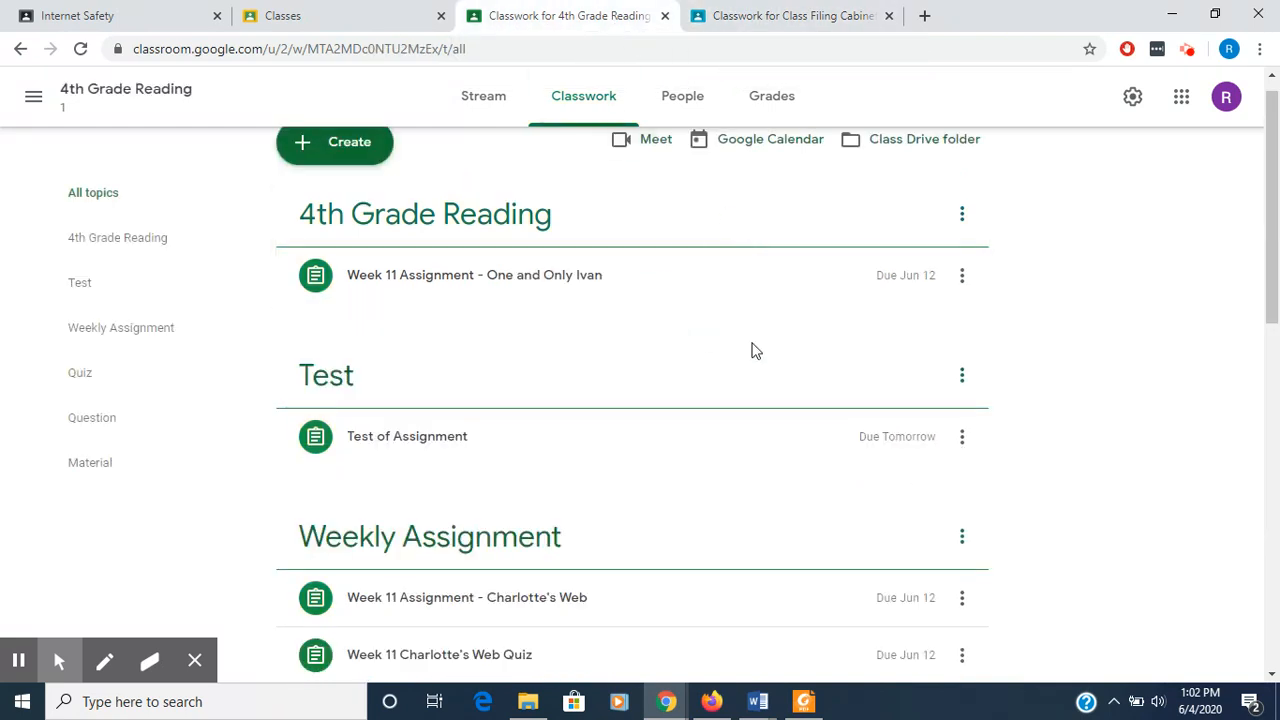
click(963, 282)
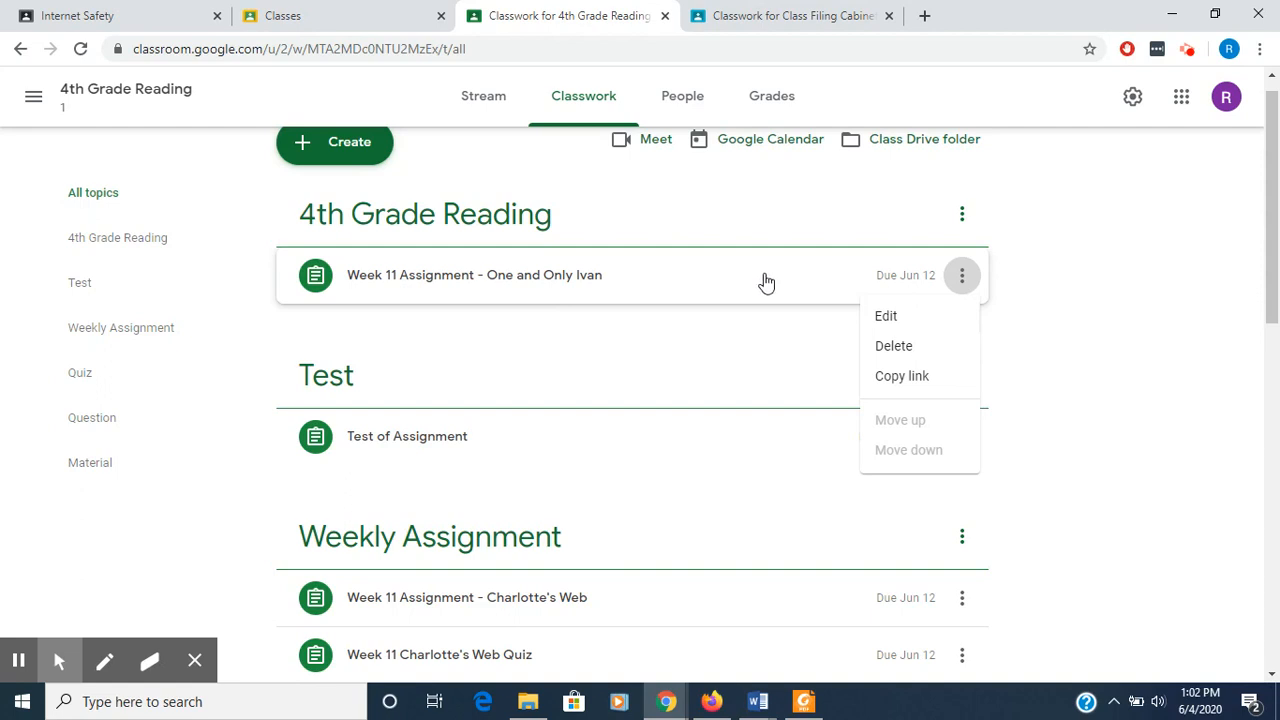
click(885, 346)
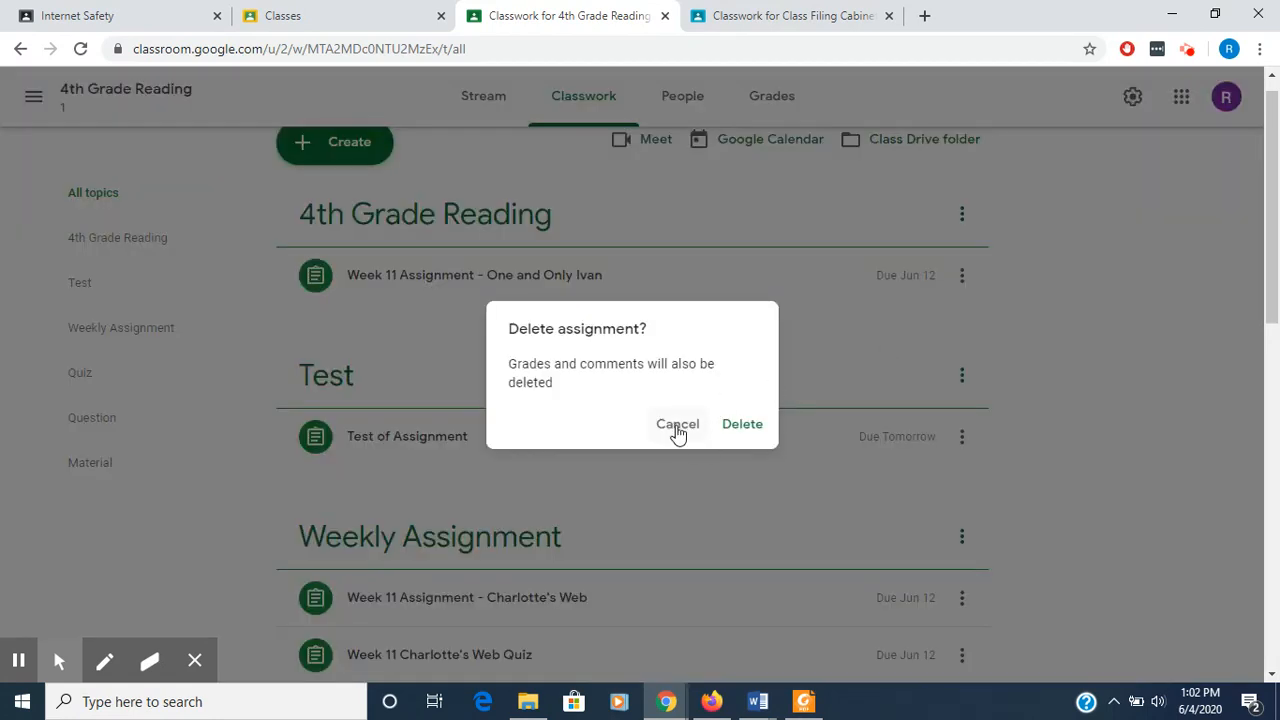
click(740, 428)
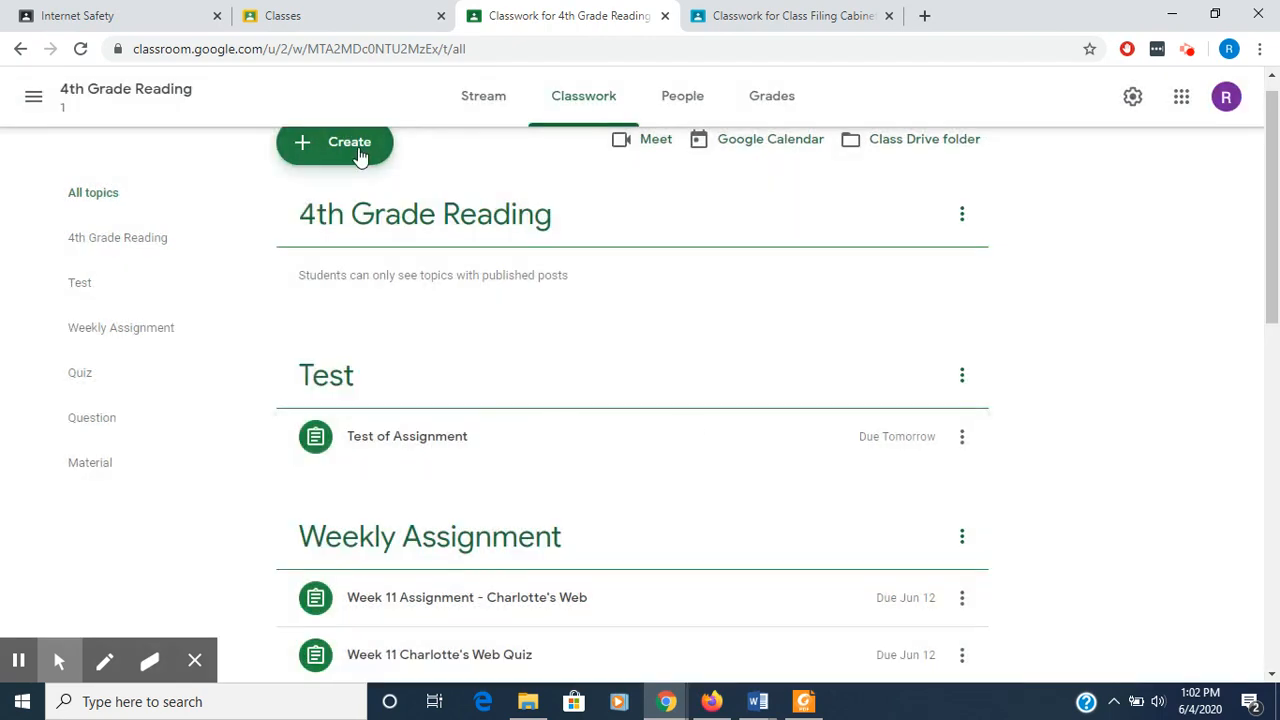
Reuse the Week 11 Assignment - One and Only Ivan post from the Class Filing Cabinet.
click(350, 146)
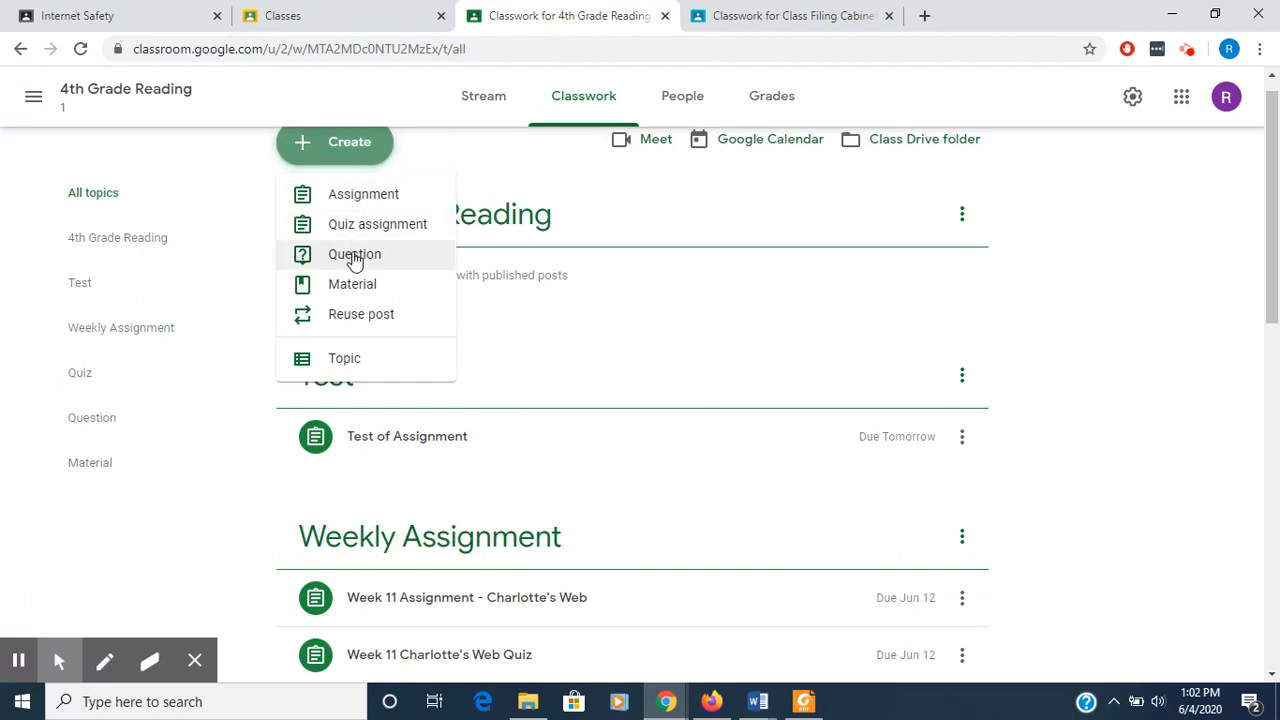
click(350, 316)
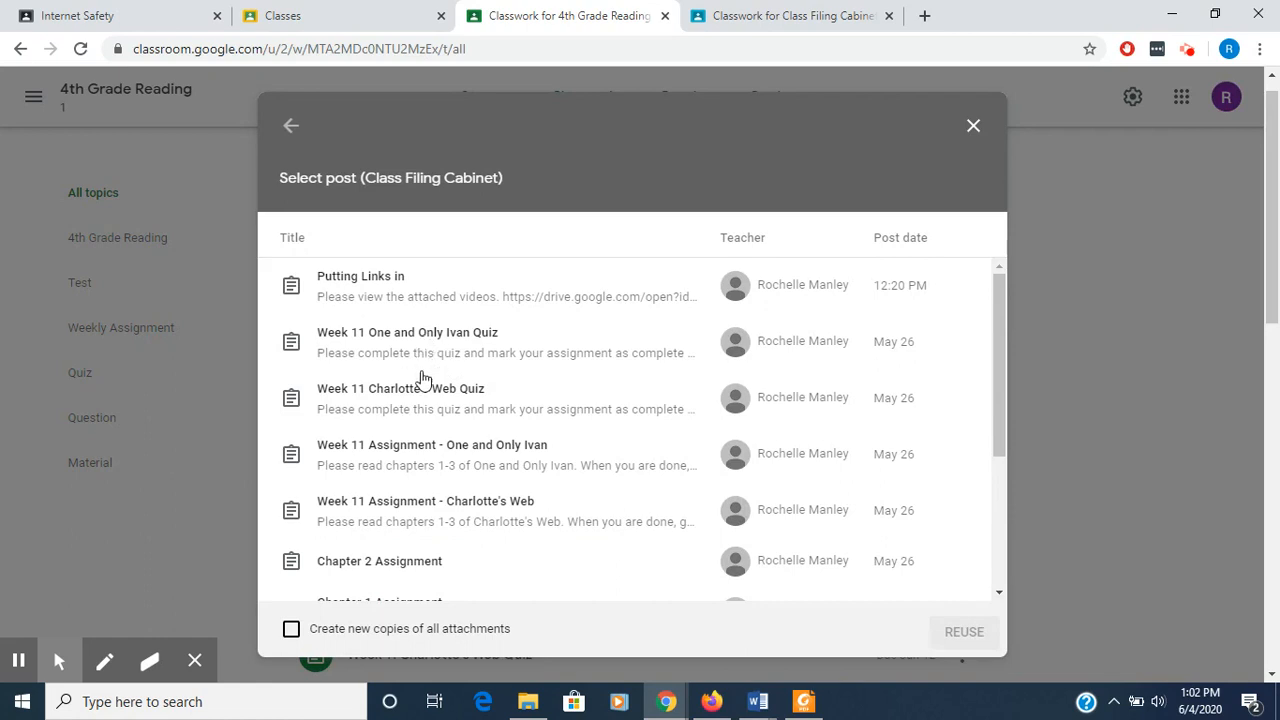
click(443, 463)
click(955, 638)
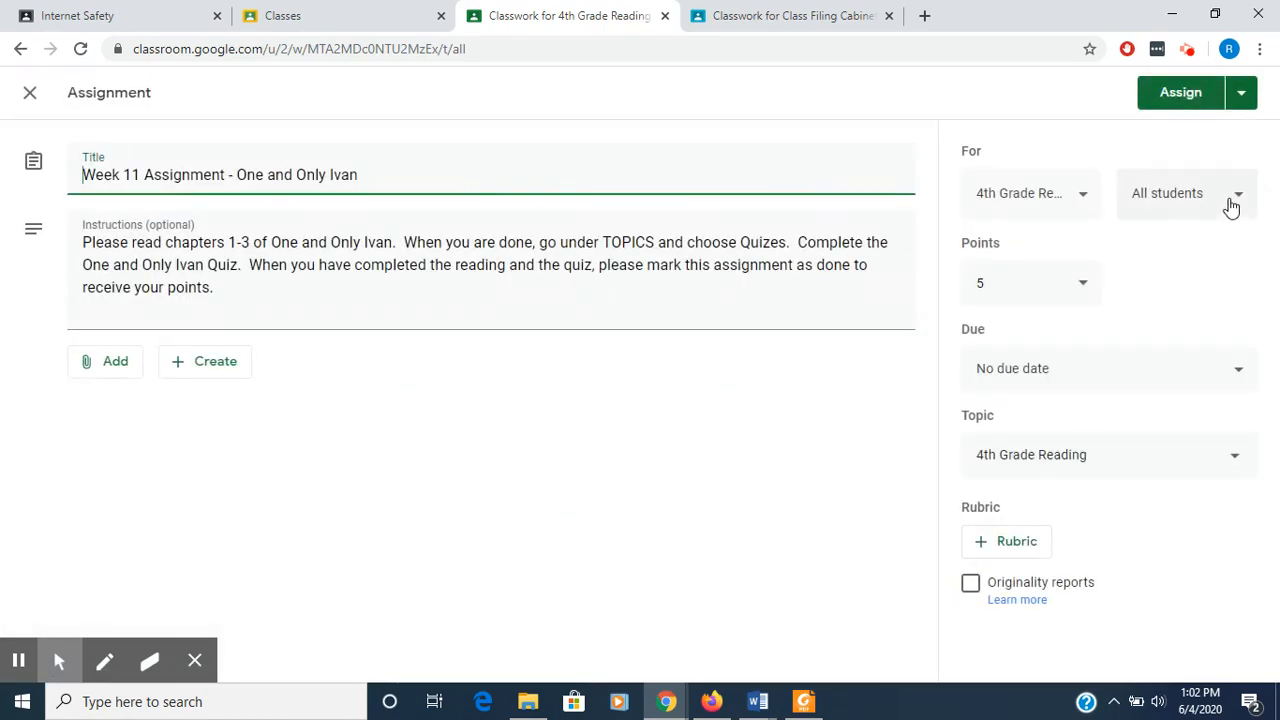
Limit the reused One and Only Ivan assignment to the first and third listed students instead of all students.
click(1233, 203)
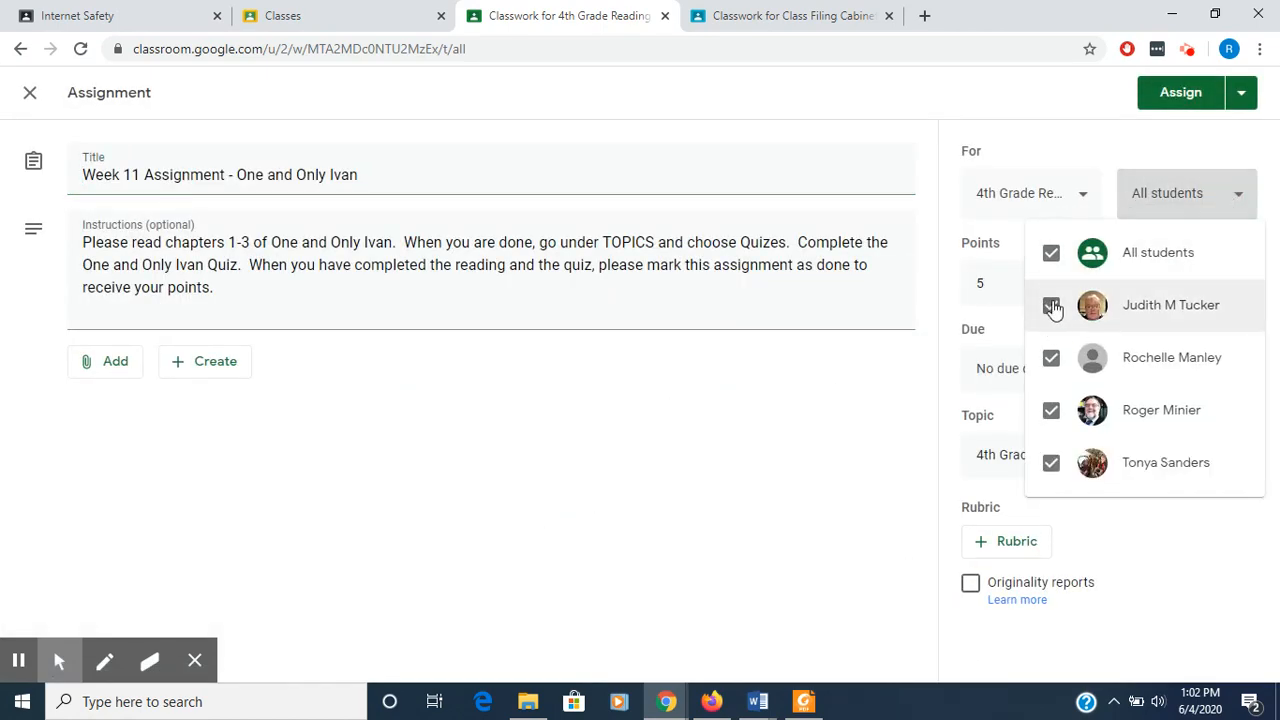
click(1051, 254)
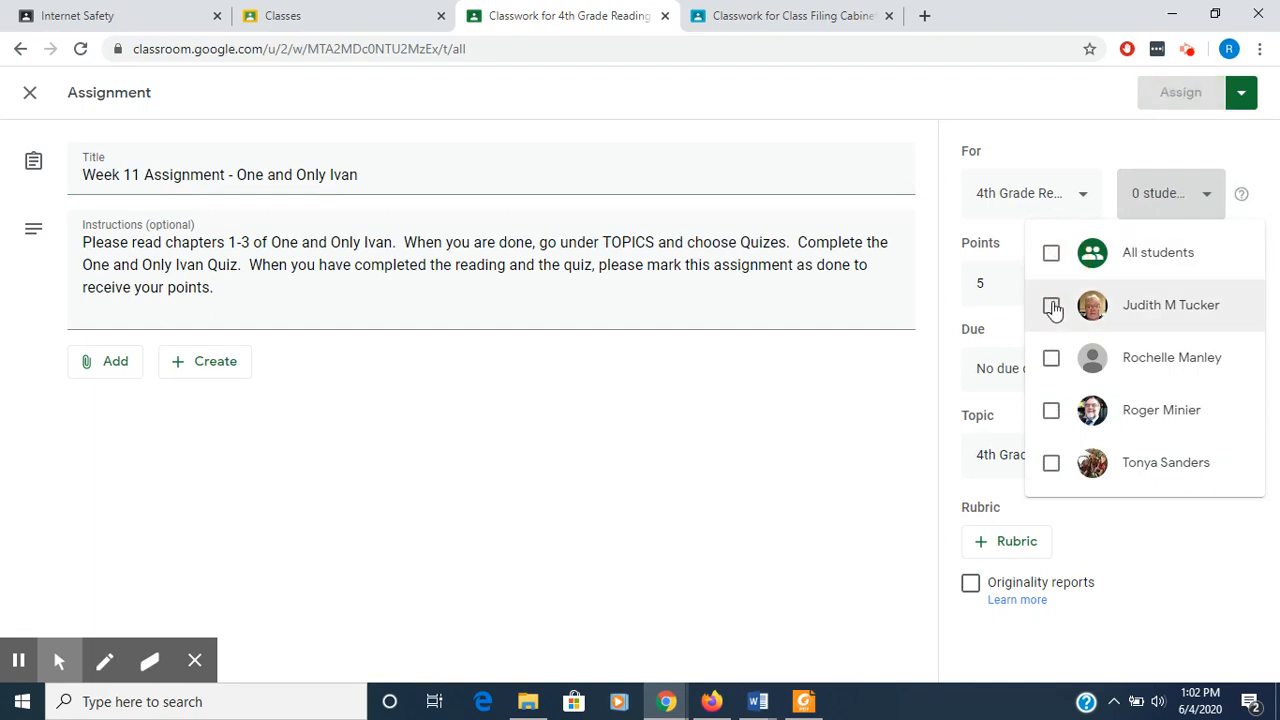
click(1051, 306)
click(1051, 411)
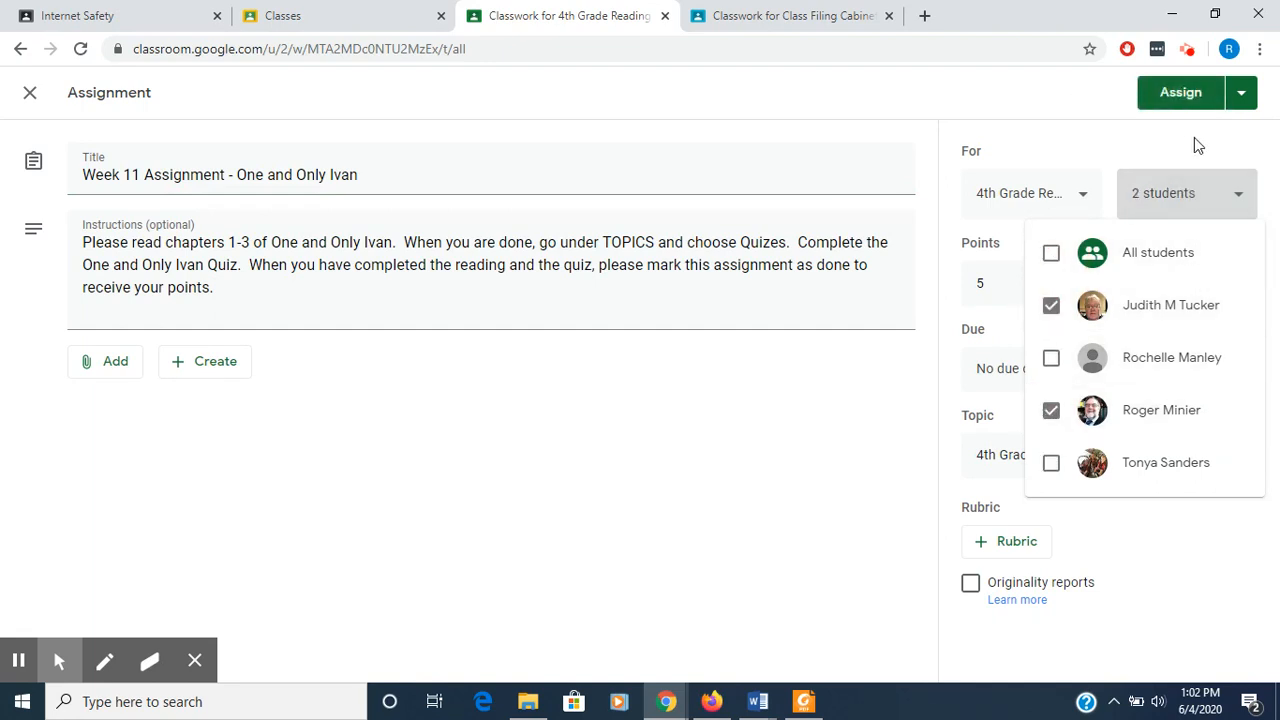
click(853, 469)
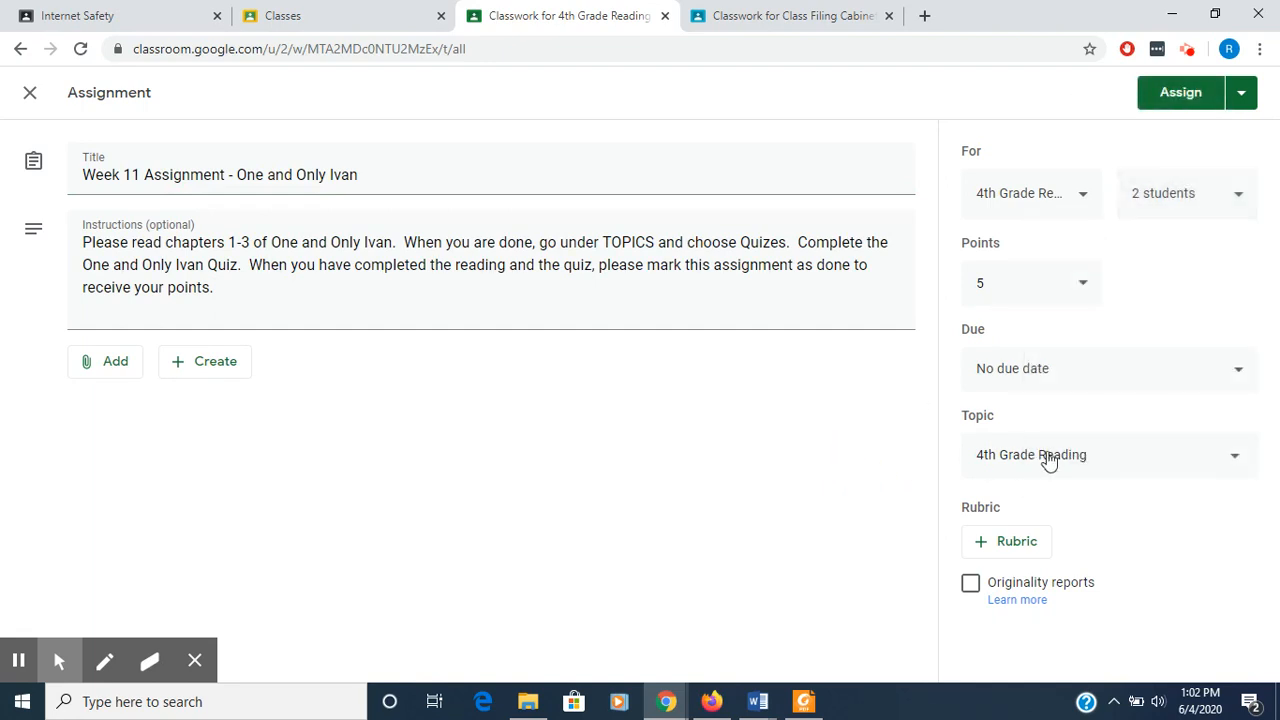
File the One and Only Ivan assignment under the Weekly Assignment topic, and assign it.
click(1234, 464)
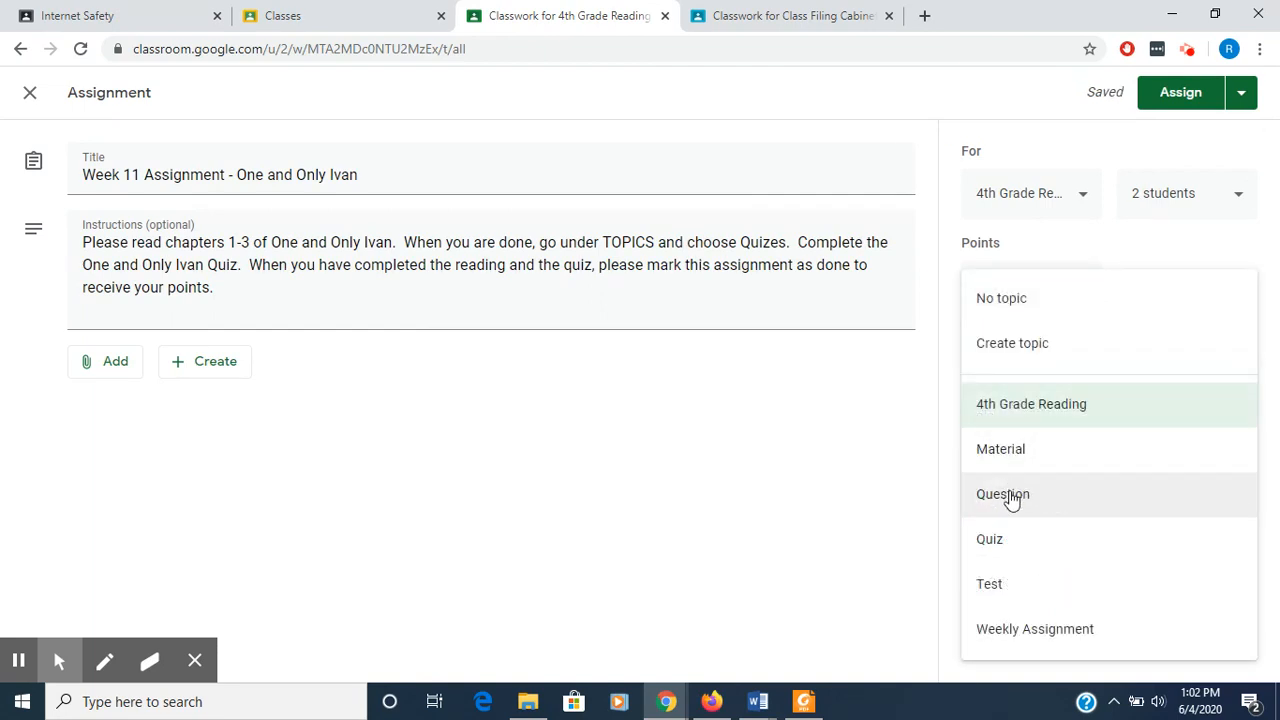
click(1016, 638)
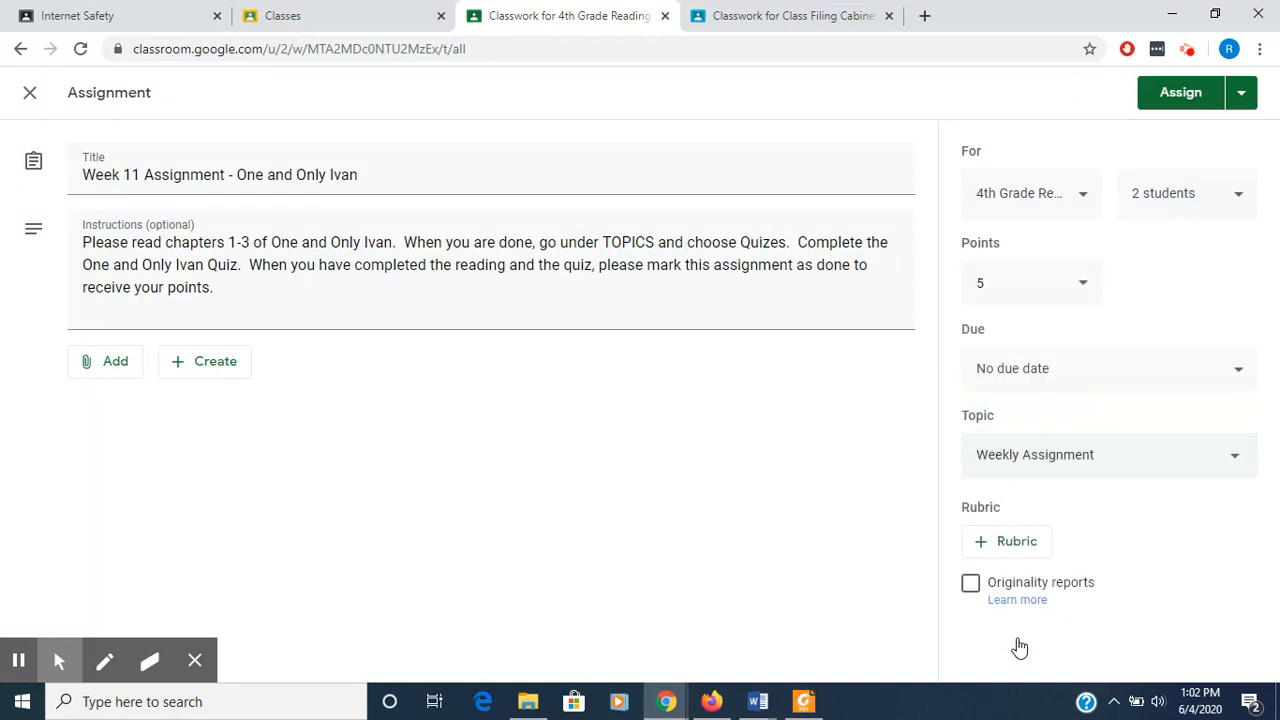
click(1176, 100)
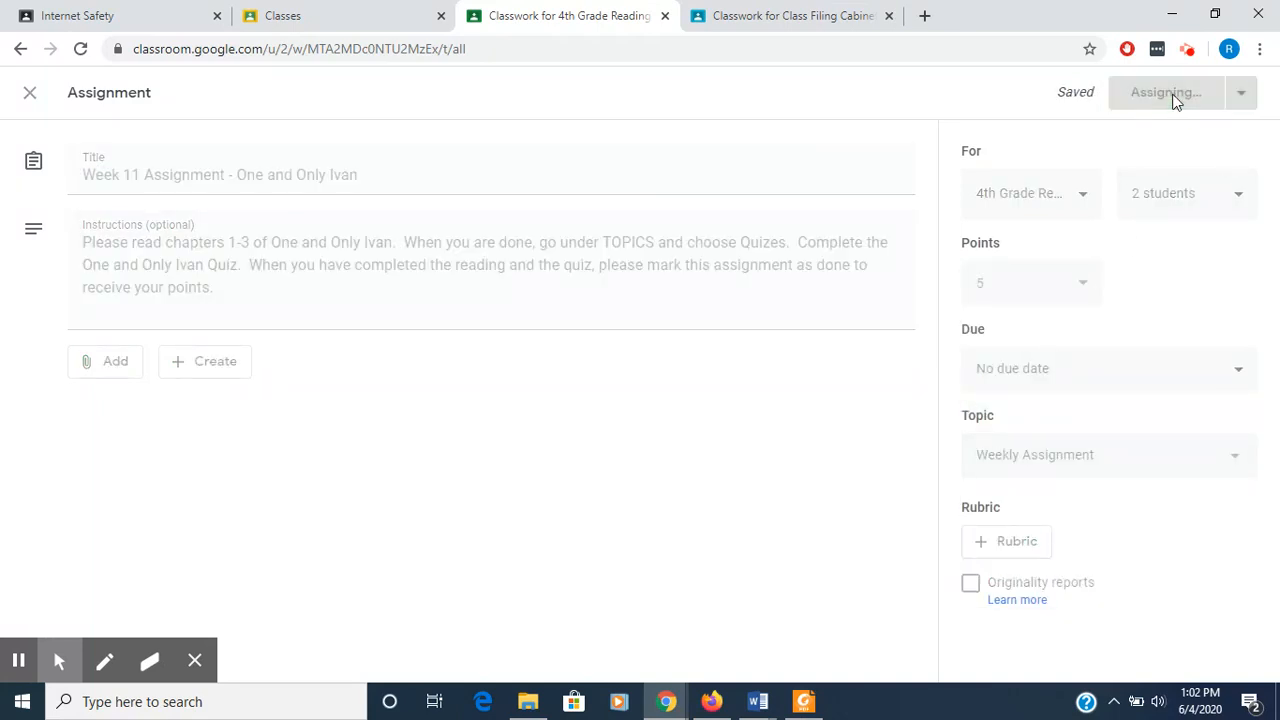